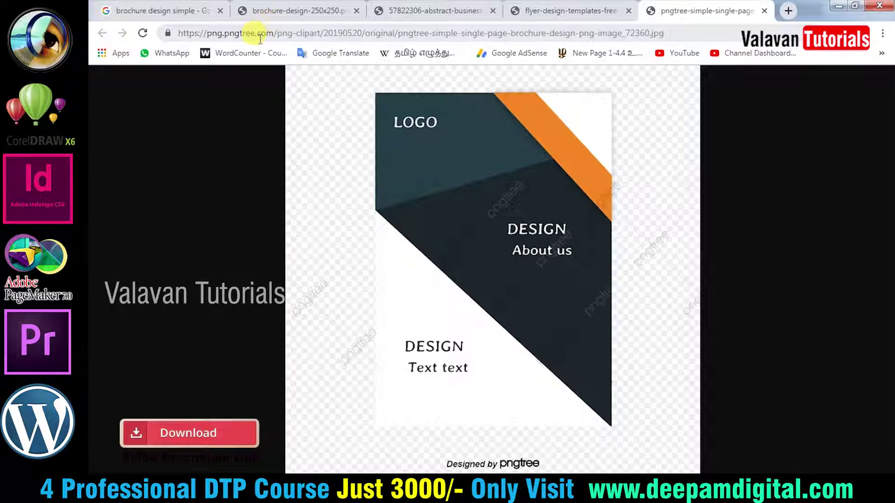
Step: Return to the brochure image search results and scroll through them
click(161, 10)
scroll(387, 219, down, 5)
scroll(377, 202, up, 3)
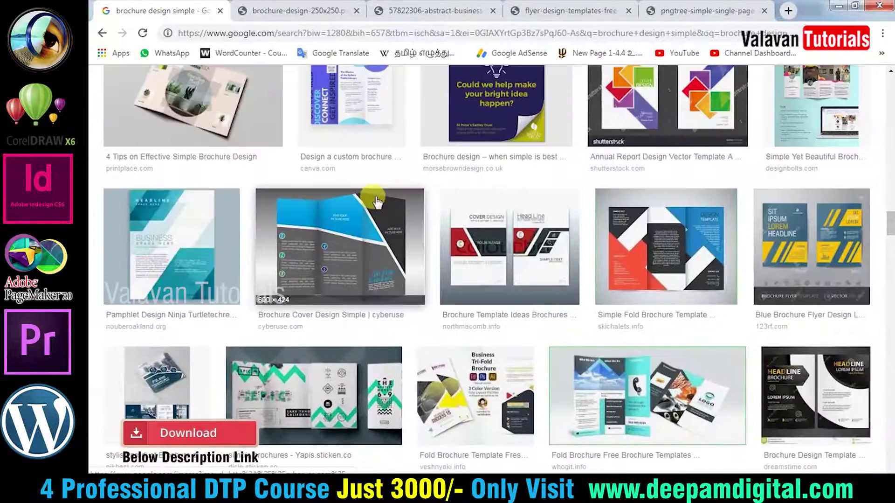
scroll(400, 214, down, 3)
scroll(400, 219, down, 3)
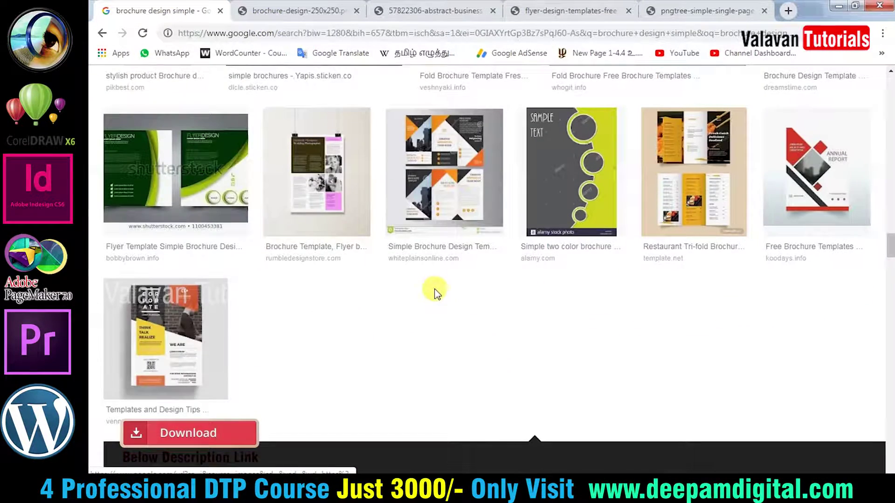
scroll(435, 291, up, 5)
scroll(440, 270, up, 5)
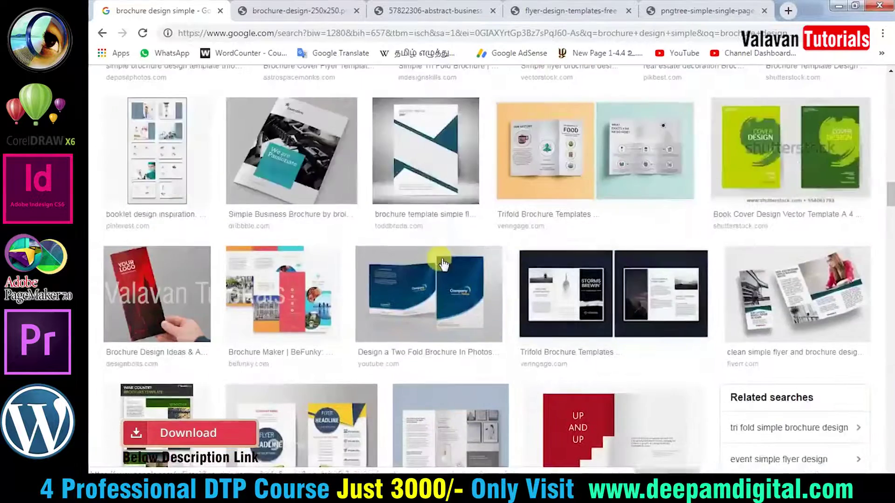
scroll(443, 263, up, 5)
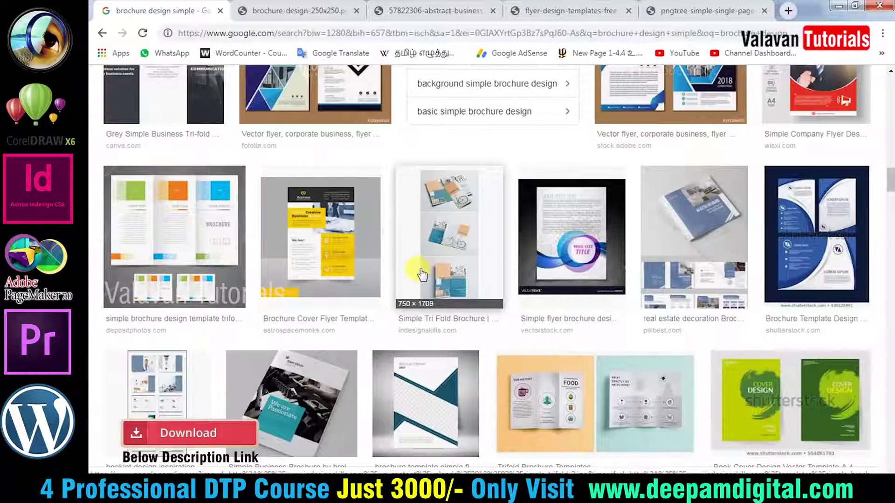
Step: Compare the two-page brochure, yellow business brochure, flyer and dark-orange pngtree references
click(317, 10)
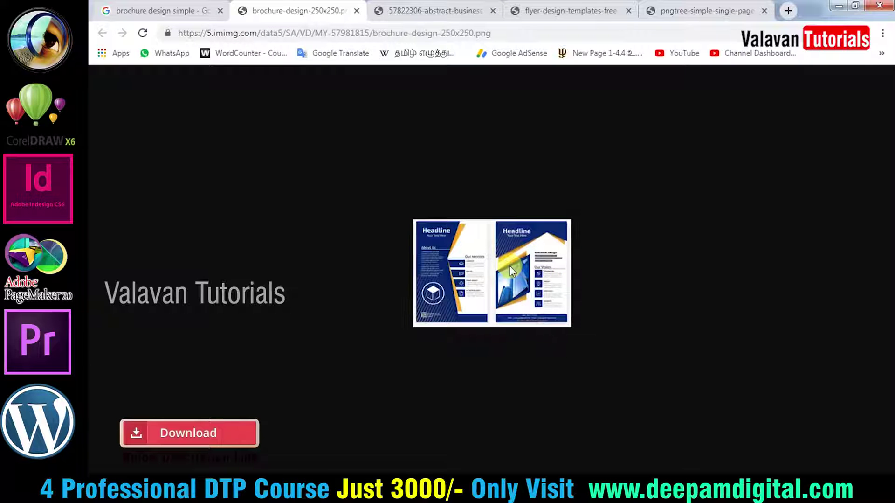
click(410, 10)
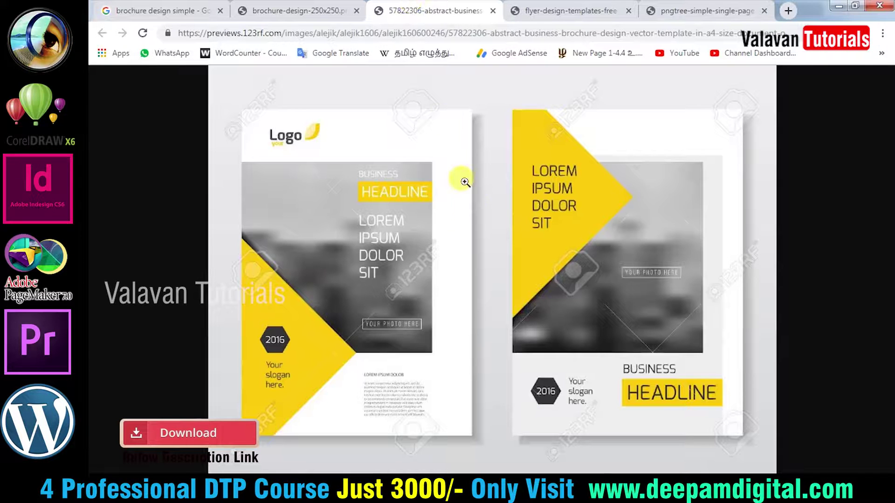
click(574, 10)
click(702, 11)
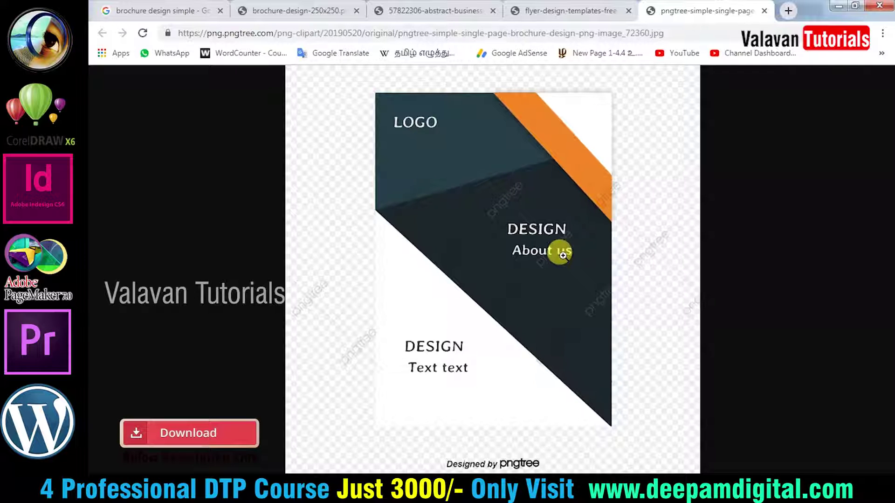
click(603, 7)
click(434, 10)
click(298, 10)
click(150, 9)
click(359, 7)
click(434, 10)
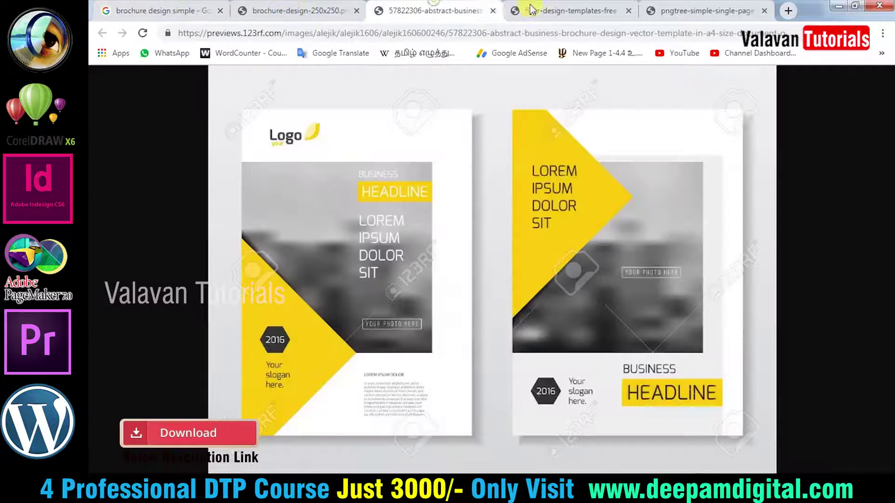
click(569, 9)
click(671, 10)
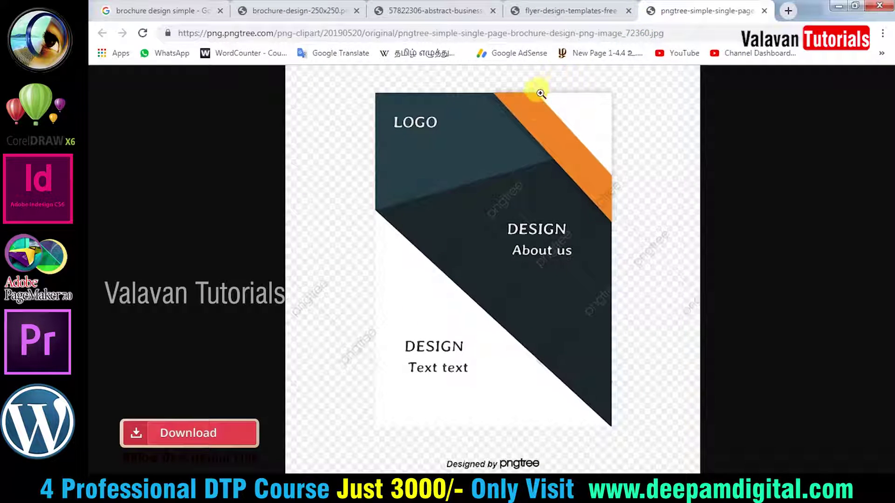
Step: Download the dark and orange pngtree brochure image with Save image as
right_click(542, 113)
click(582, 138)
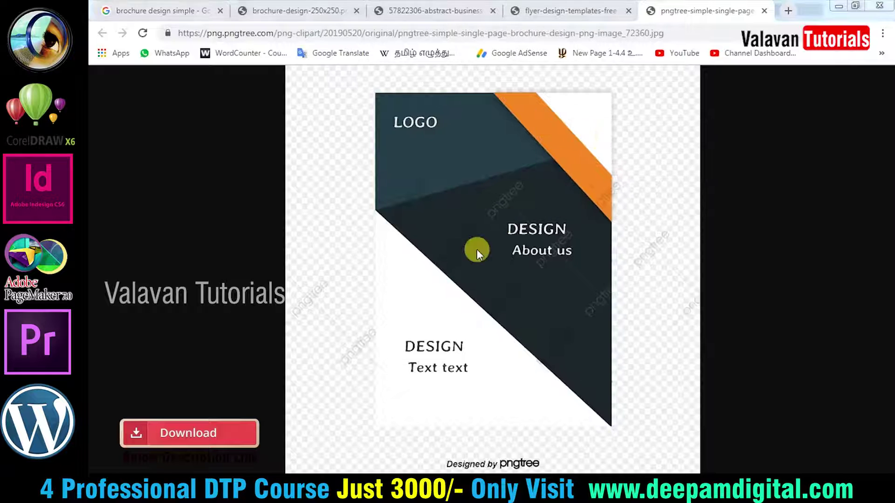
click(392, 280)
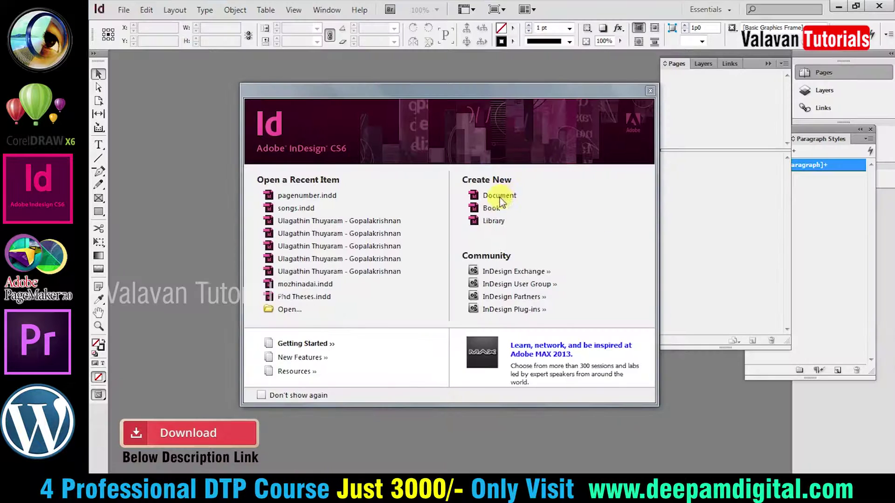
Step: Create a new A5 document, Untitled-1, from the New Document dialog
click(498, 195)
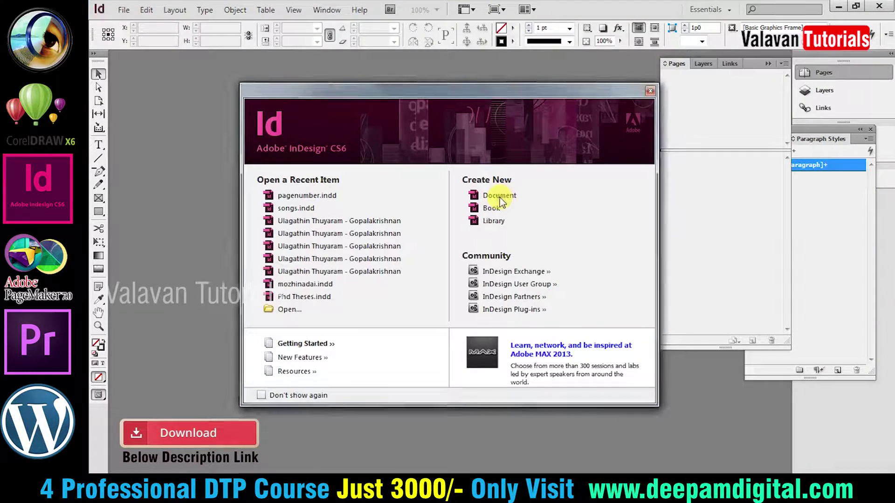
click(442, 213)
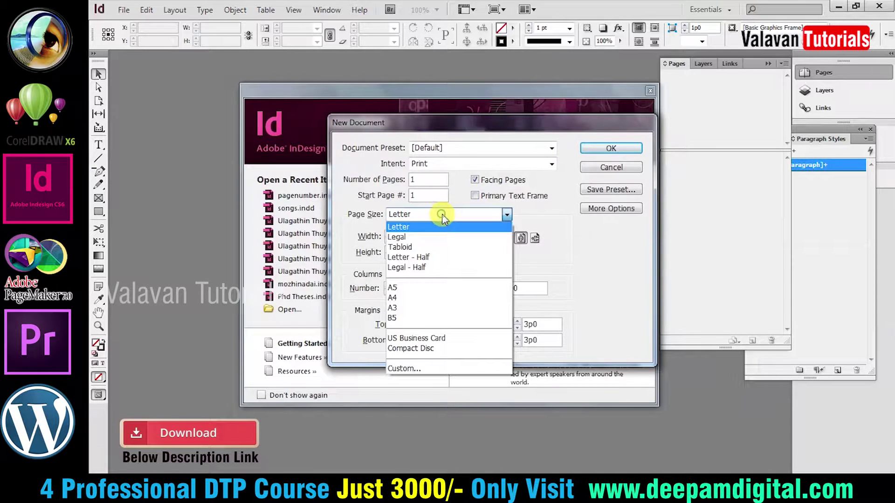
click(412, 290)
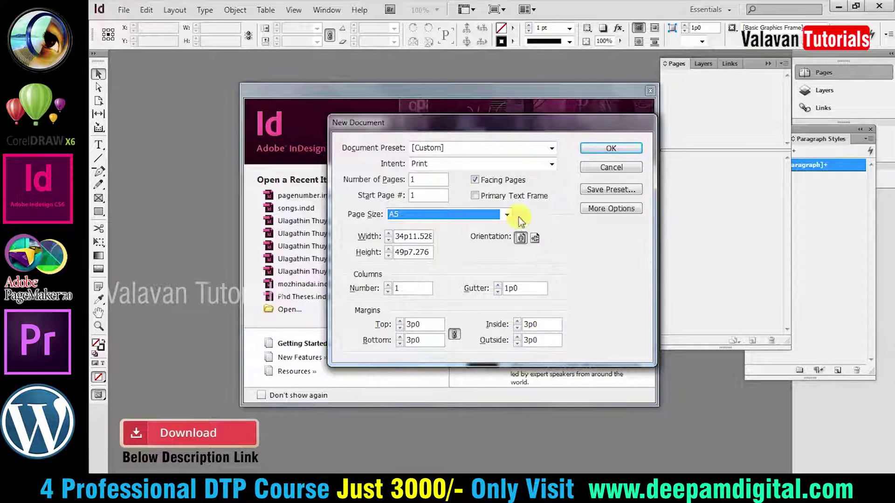
click(611, 149)
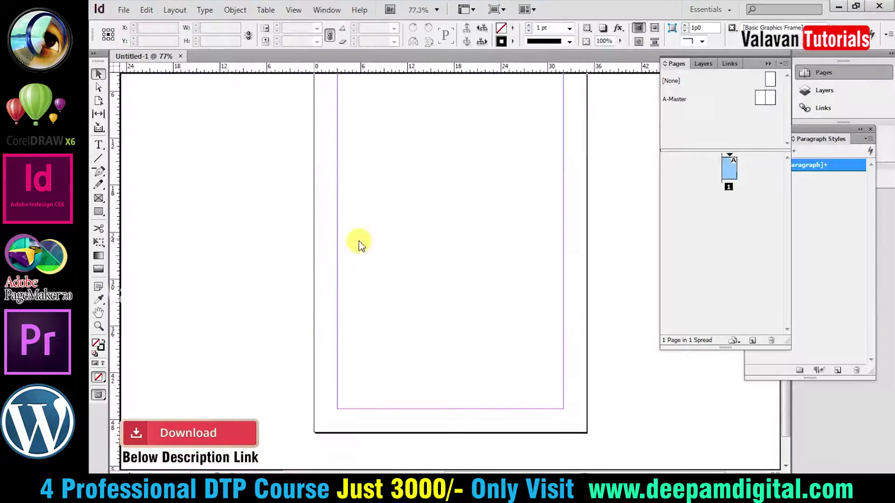
Step: Draw a page-sized frame holding the pngtree brochure image
scroll(329, 205, up, 2)
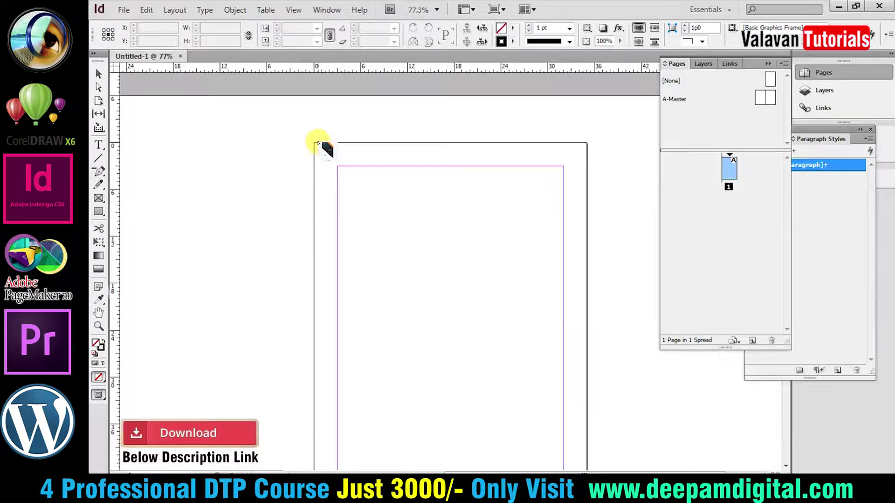
scroll(322, 145, down, 2)
drag(317, 77, 587, 464)
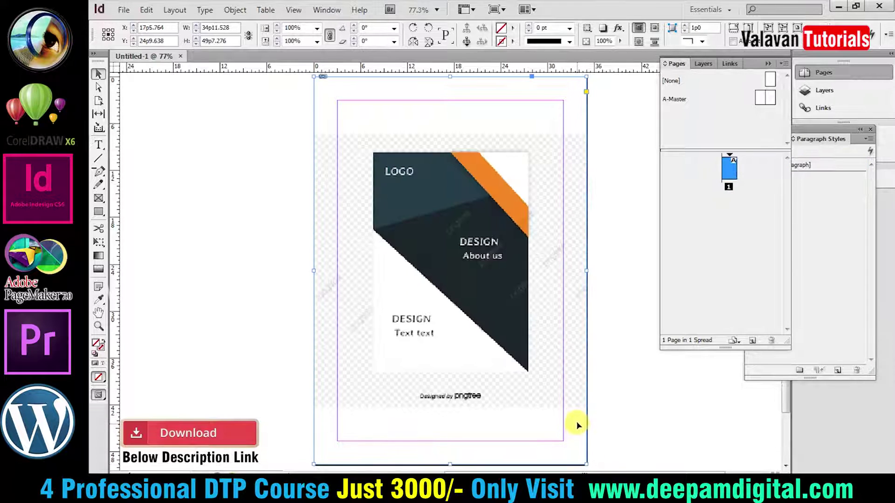
scroll(578, 425, up, 1)
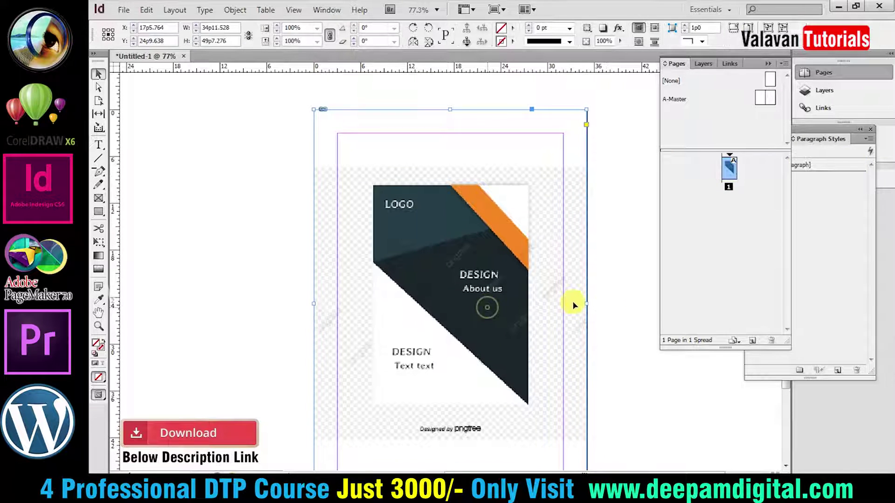
scroll(574, 306, down, 1)
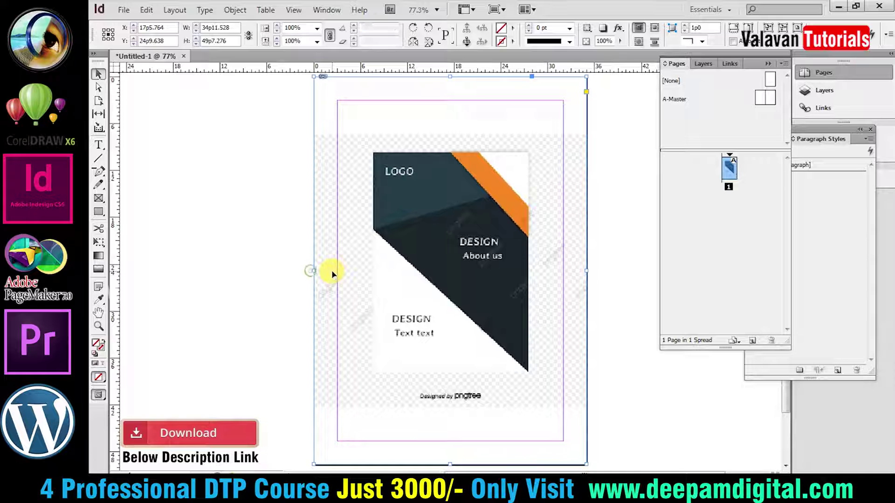
Step: Crop the image's transparent margins on the left, right, bottom and top
drag(313, 270, 371, 270)
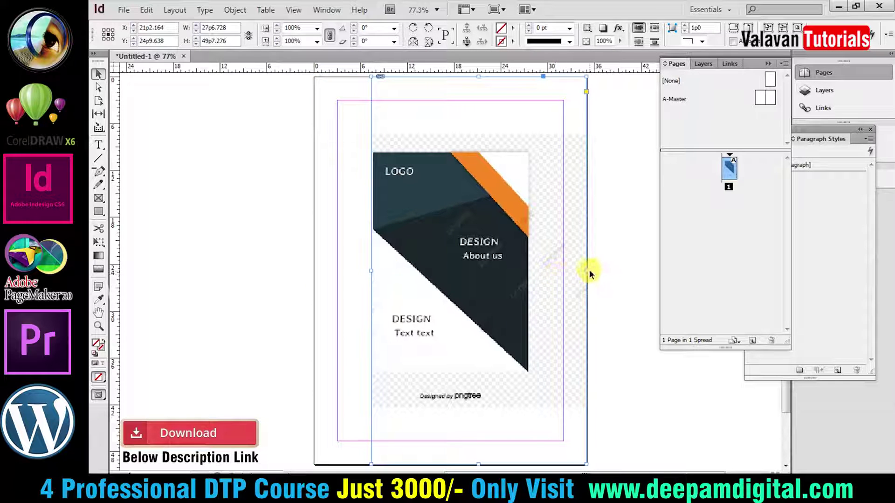
drag(588, 270, 529, 278)
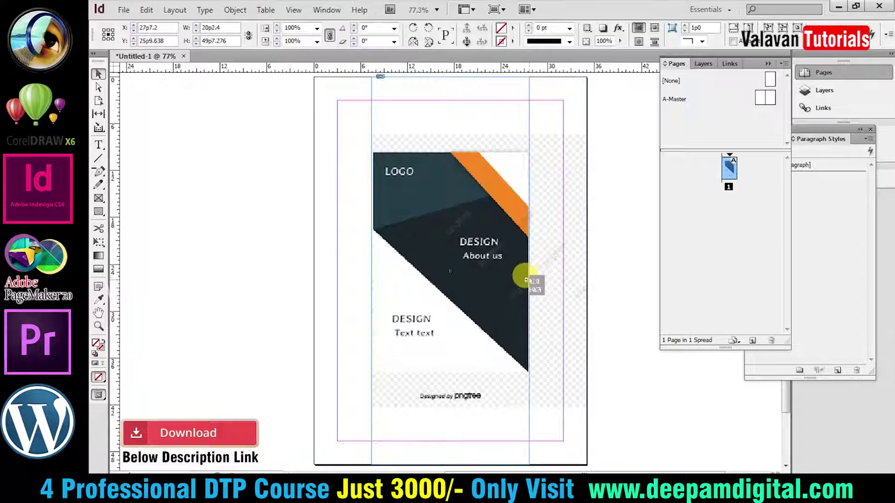
scroll(455, 374, down, 3)
drag(448, 400, 449, 314)
scroll(462, 303, up, 5)
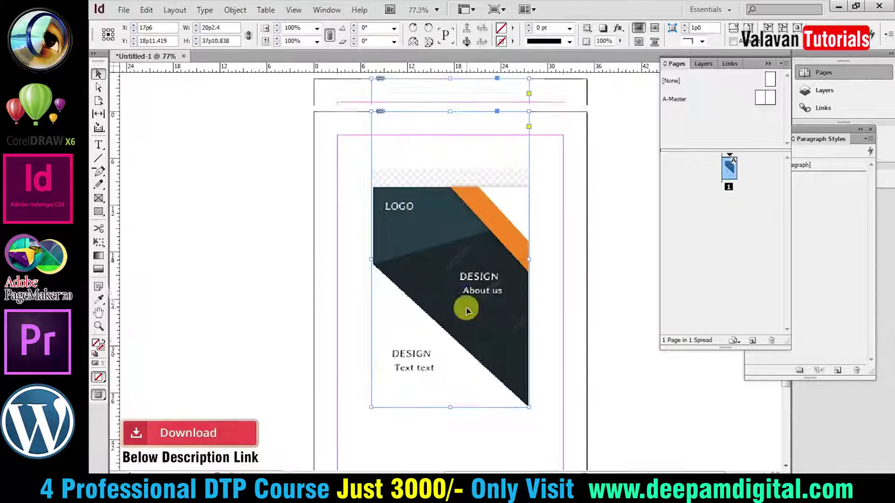
scroll(454, 186, up, 2)
mouse_move(449, 143)
mouse_down()
mouse_move(454, 216)
mouse_move(424, 225)
mouse_up()
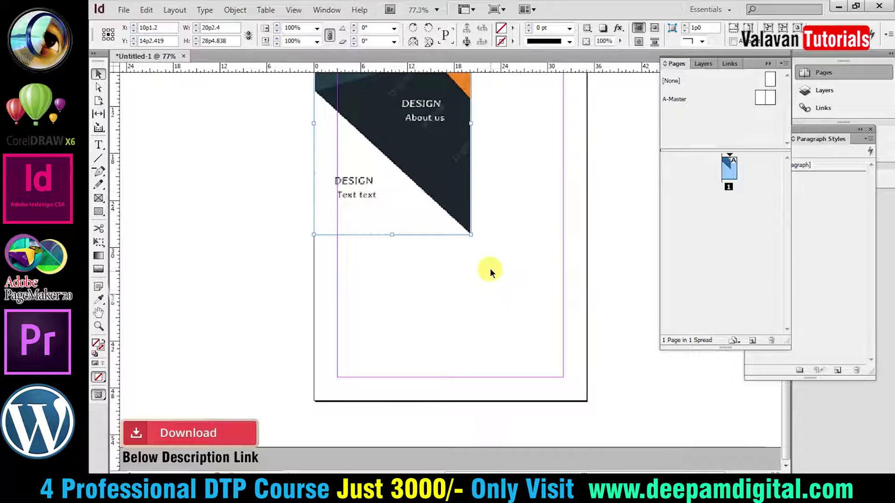
Step: Enlarge the cropped brochure image to fill the page
drag(469, 233, 577, 386)
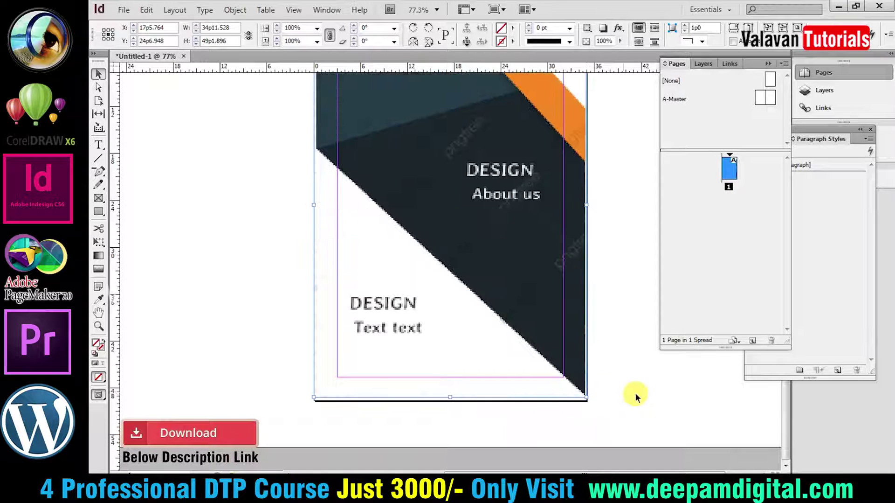
click(590, 412)
key(ctrl+minus)
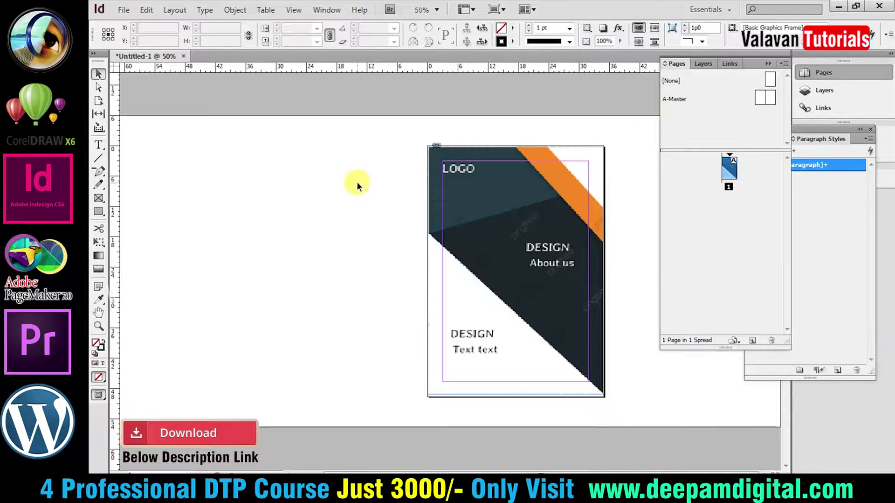
Step: Nudge the cover image into place and zoom in on it for tracing
click(519, 220)
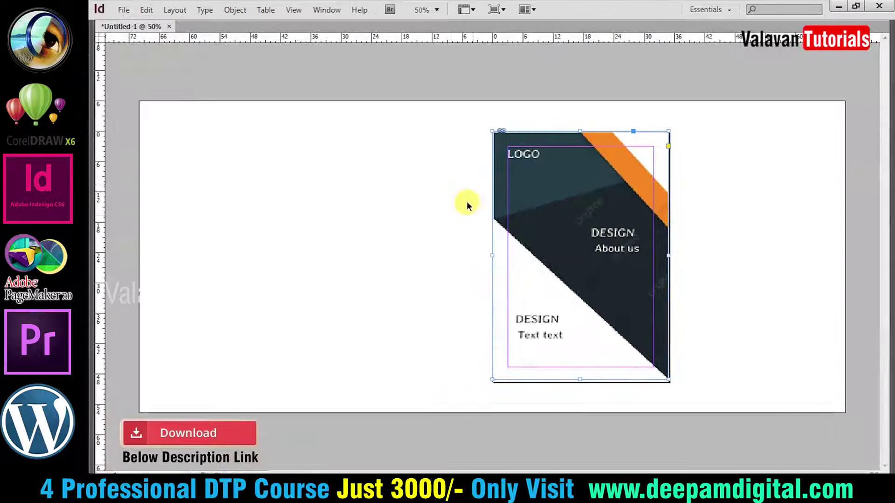
drag(486, 227, 465, 185)
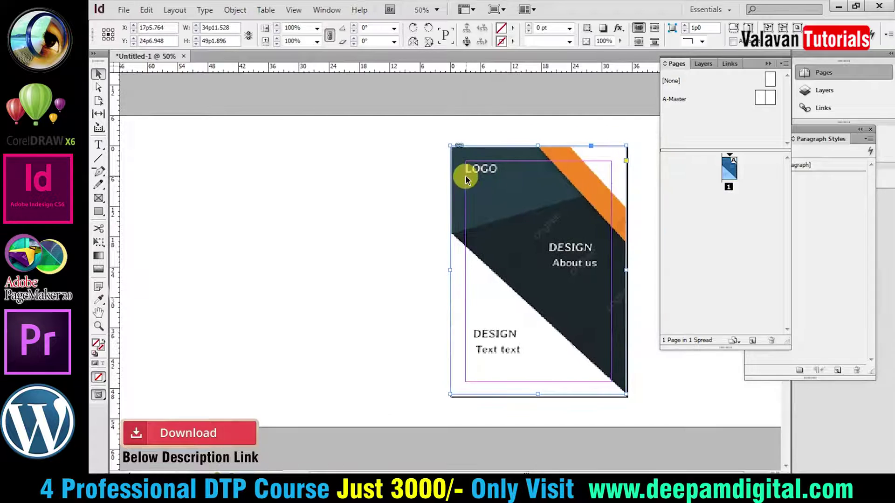
key(Tab)
drag(429, 114, 805, 436)
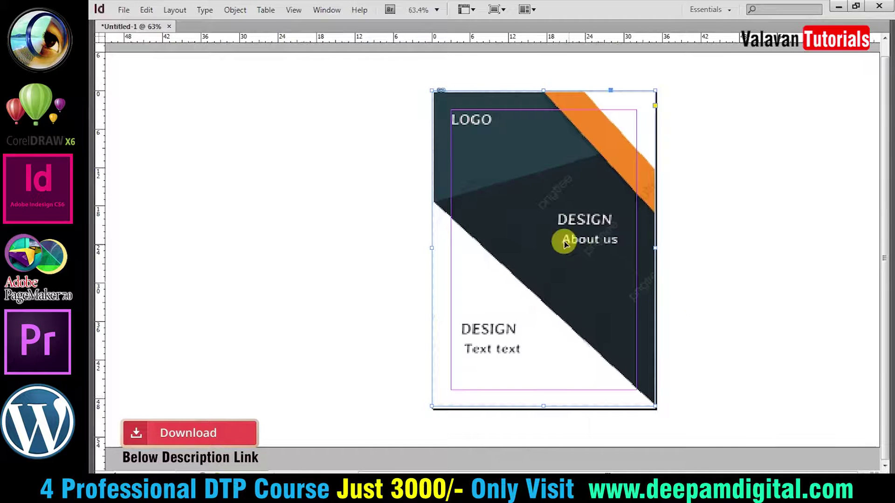
scroll(585, 222, up, 1)
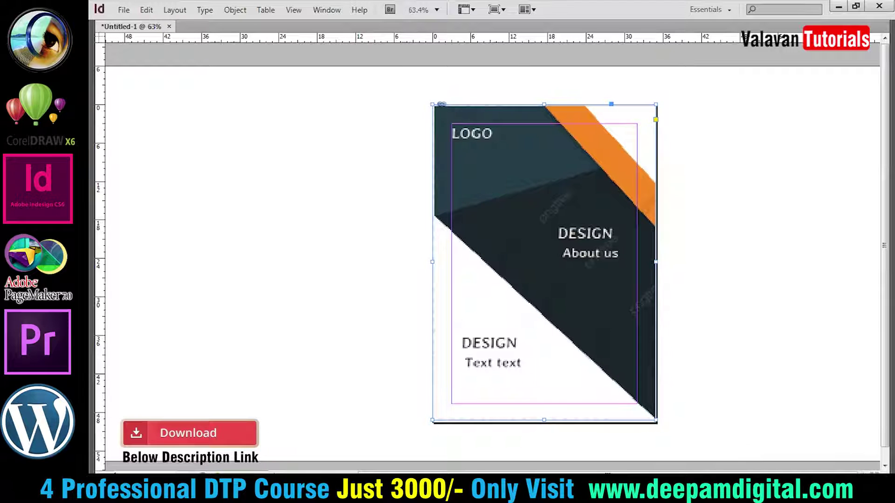
scroll(688, 383, down, 1)
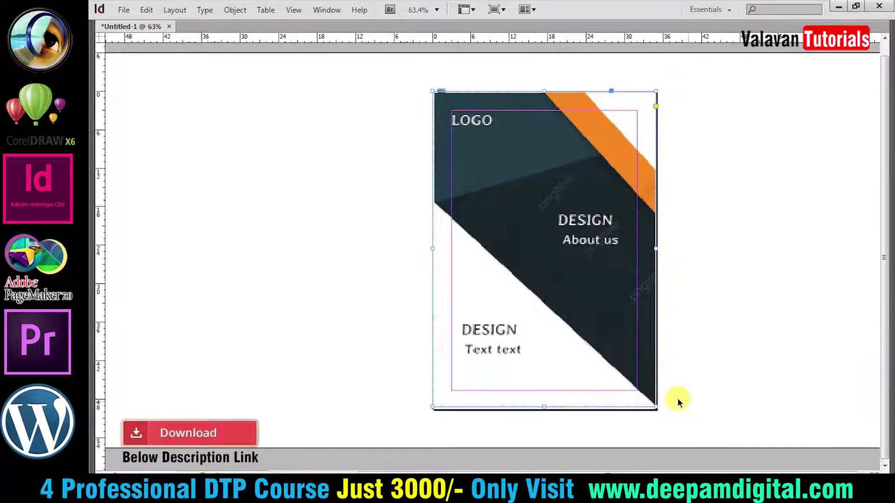
key(Tab)
key(Tab)
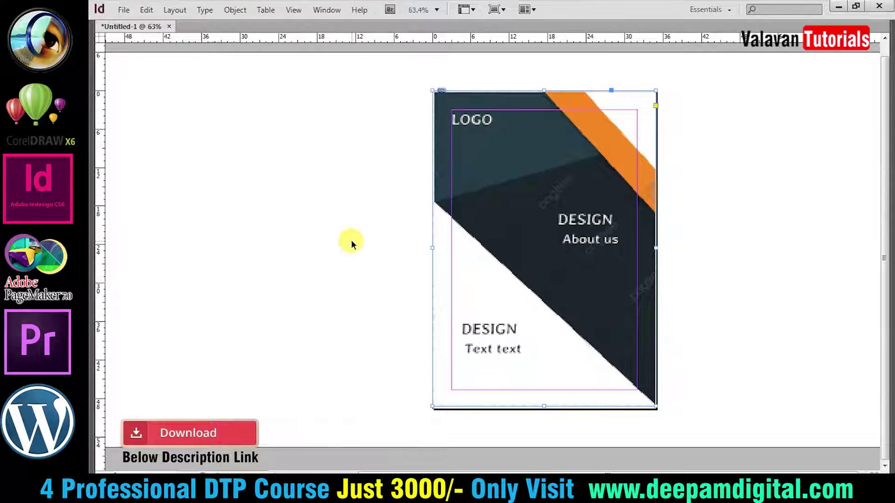
key(p)
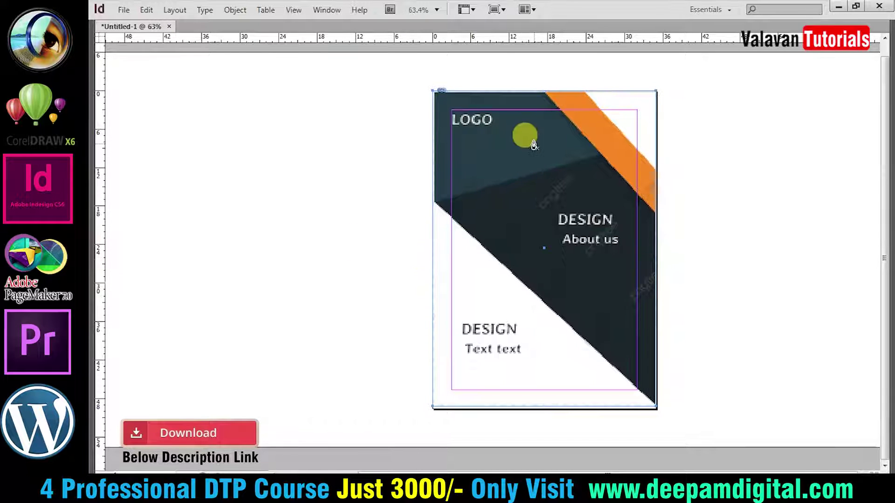
click(410, 110)
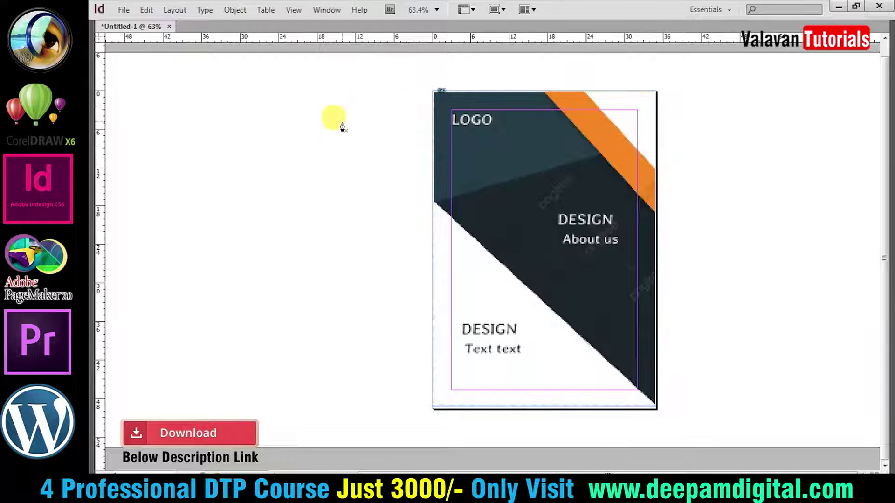
Step: Trace a closed outline along the cover's top edge and diagonal
click(410, 77)
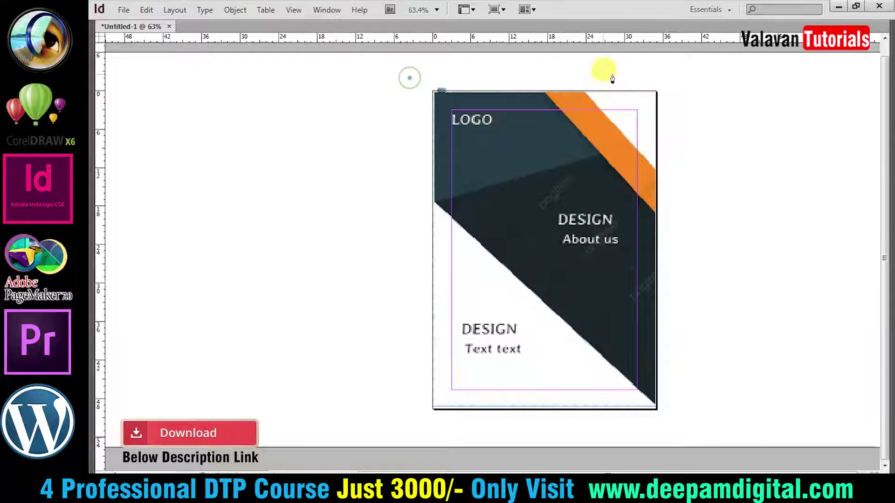
click(671, 77)
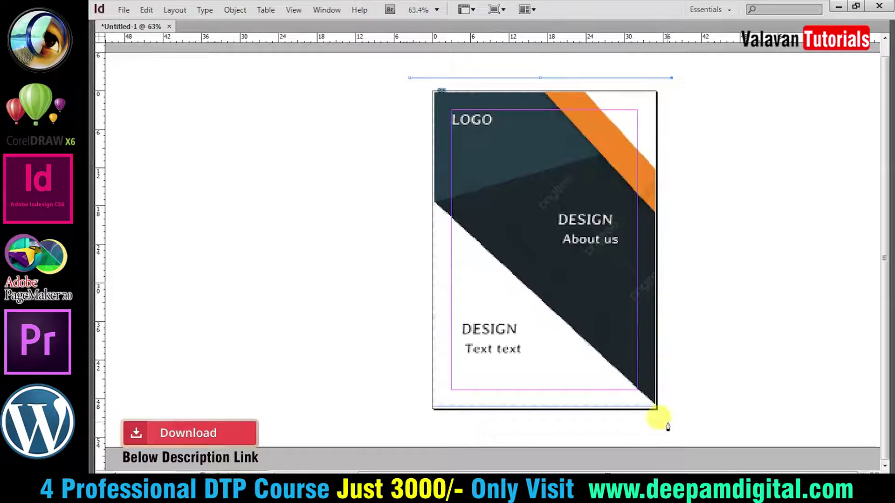
click(429, 201)
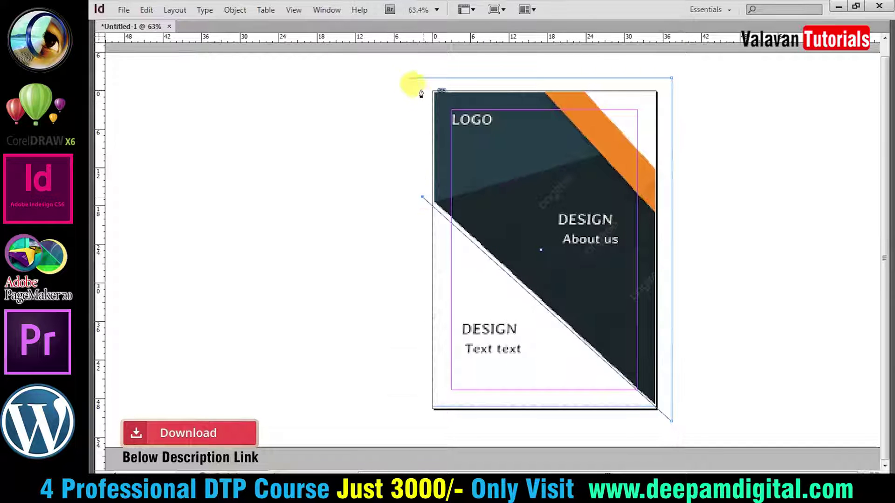
click(409, 79)
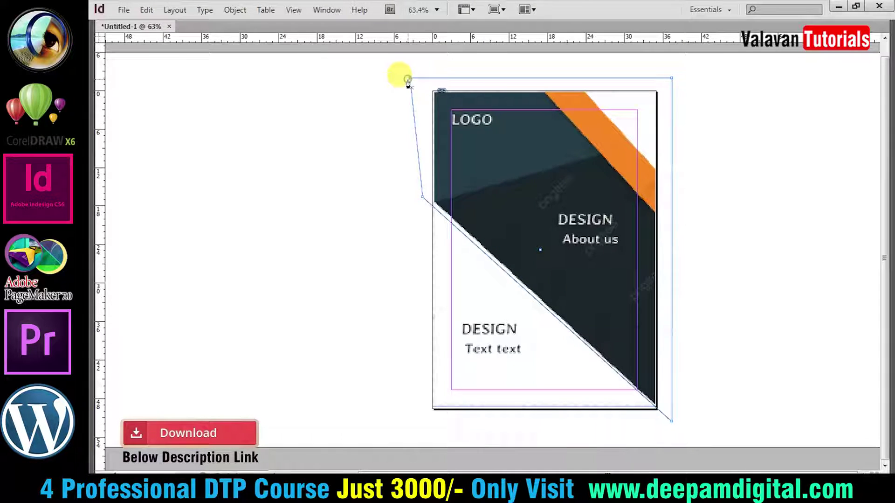
click(581, 77)
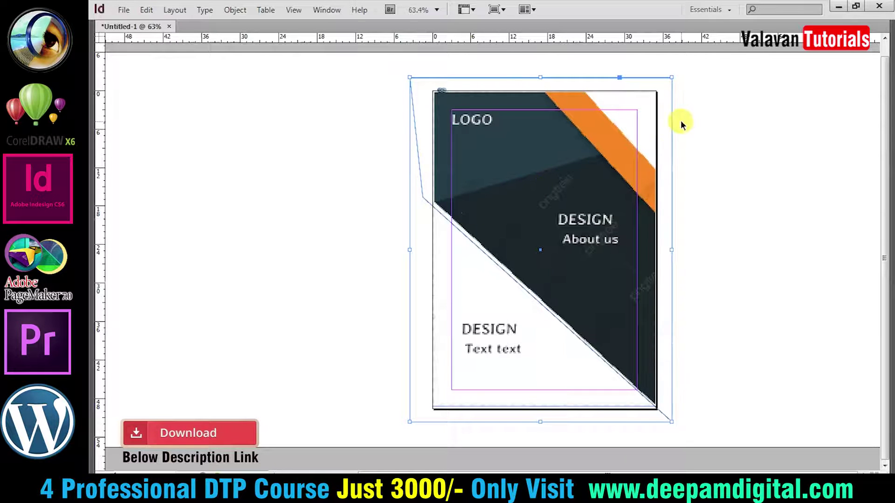
Step: Trace a closed outline of the upper polygon
key(Tab)
click(97, 173)
key(Tab)
click(418, 210)
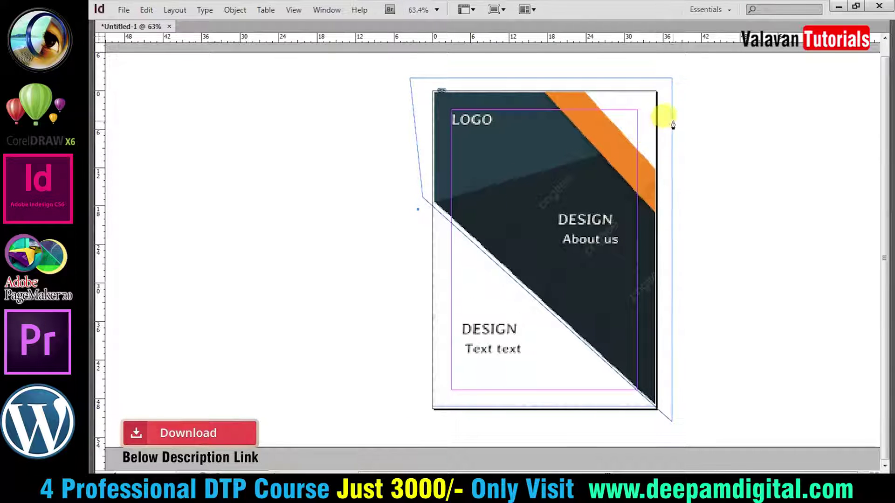
click(553, 62)
click(387, 58)
click(376, 184)
click(417, 210)
ctrl+click(387, 229)
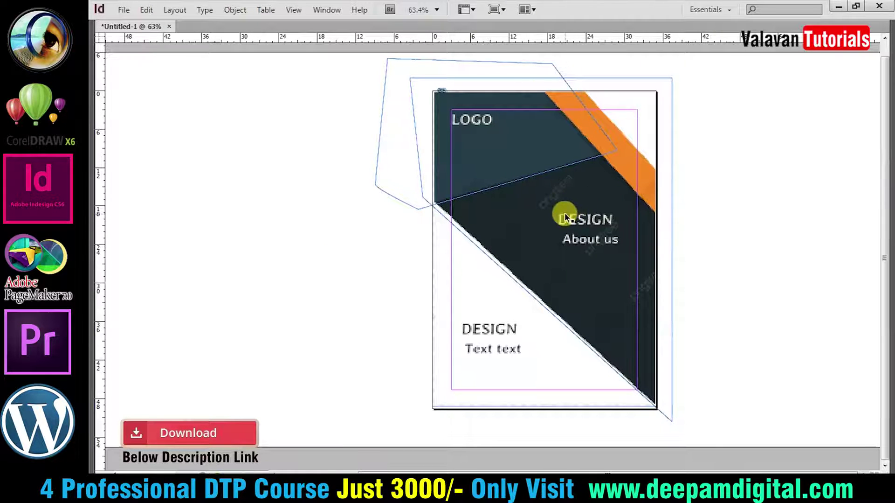
Step: Trace the orange stripe's outline from the page top down the right edge
drag(553, 99, 666, 224)
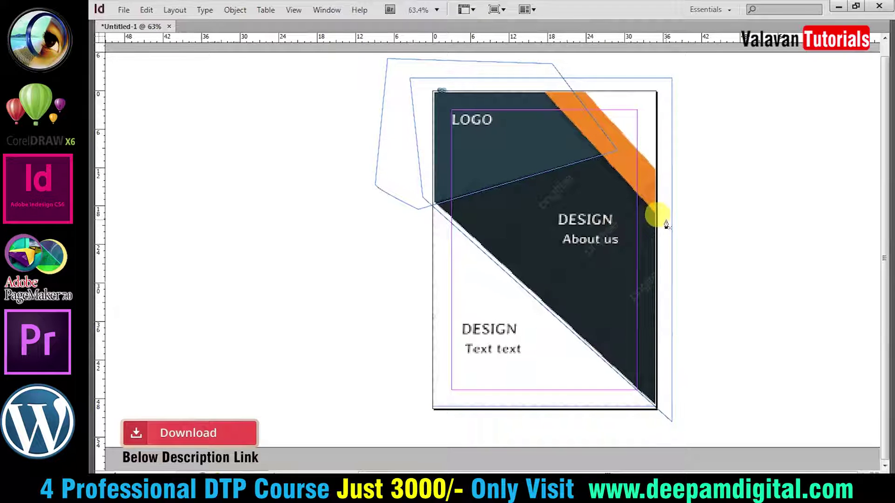
click(539, 86)
drag(539, 88, 572, 87)
click(668, 193)
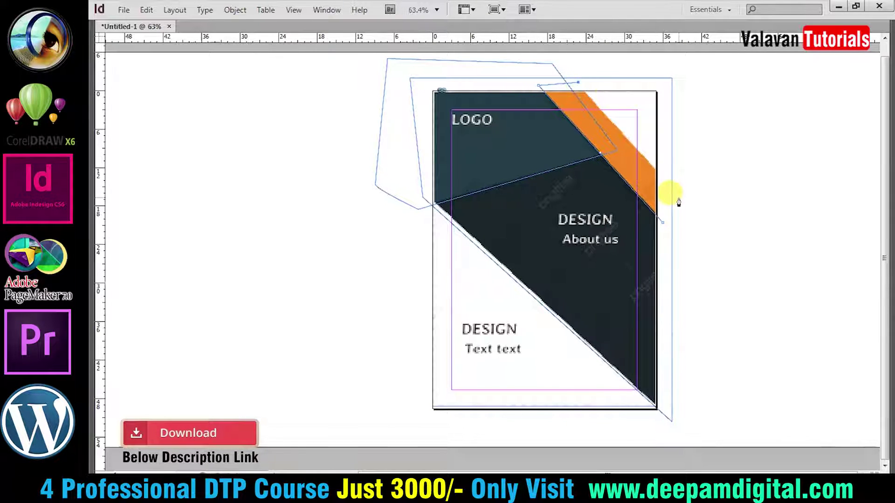
drag(680, 199, 679, 197)
click(662, 225)
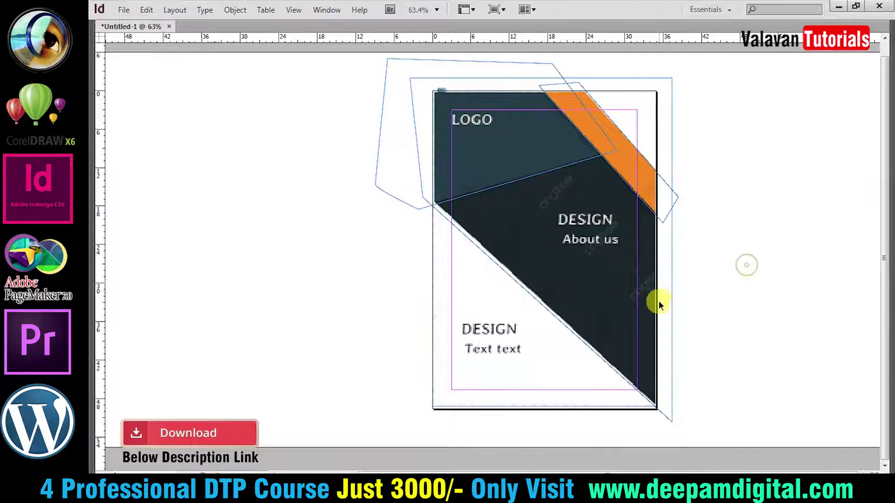
Step: Fill the large diagonal shape with the cover's dark navy using the Eyedropper
click(672, 362)
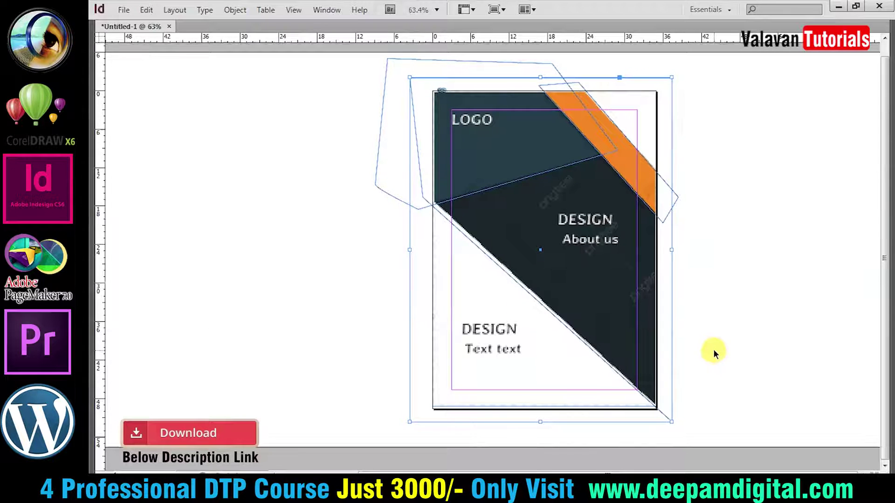
key(Tab)
key(i)
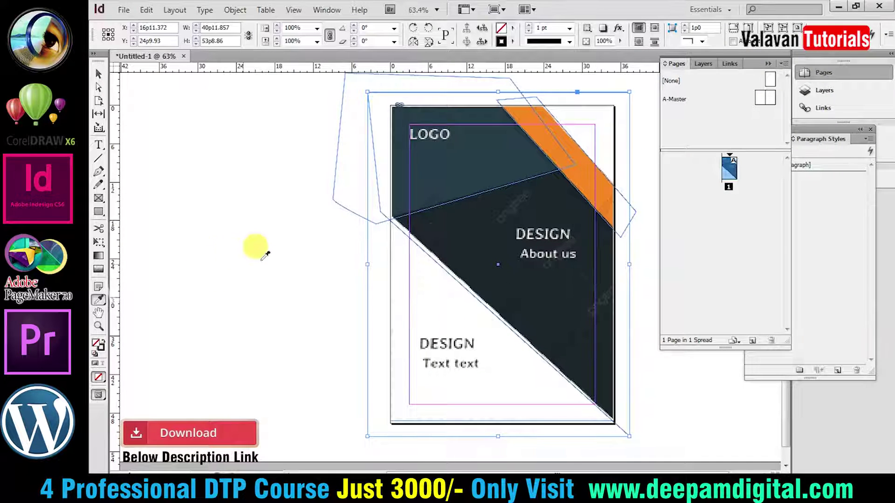
click(457, 245)
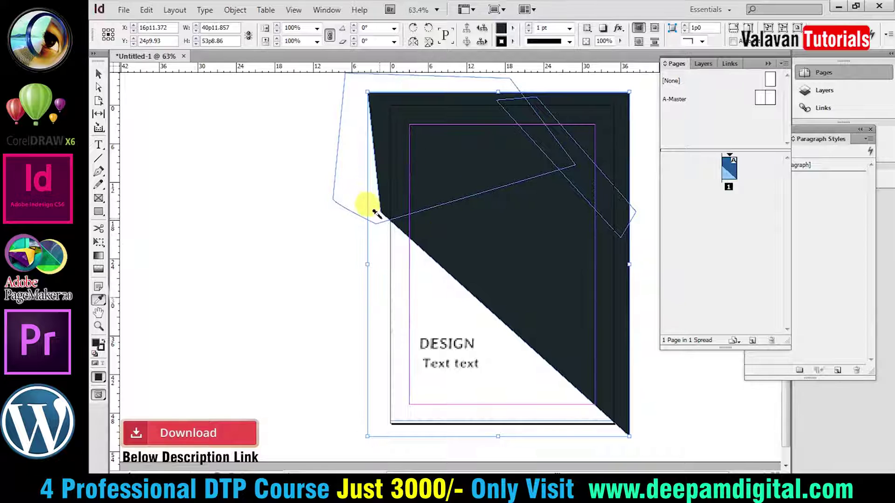
Step: Move the reference design off to the left of the page
key(v)
key(ctrl+minus)
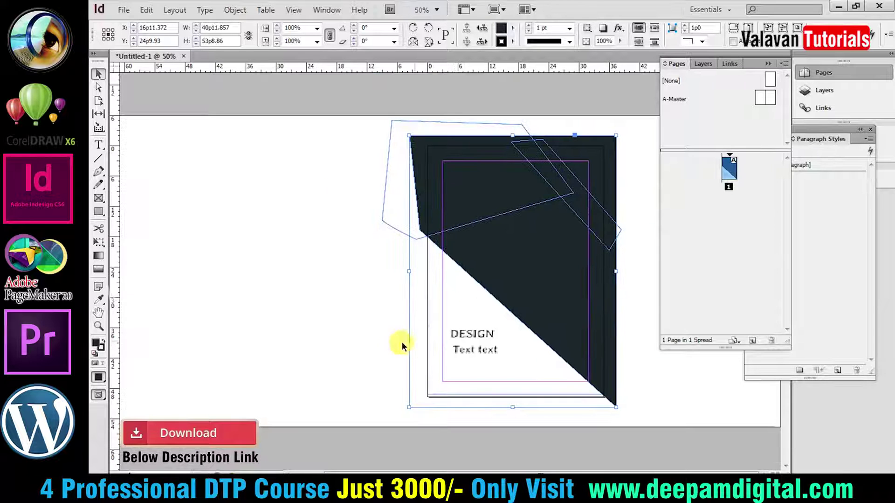
drag(475, 362, 260, 342)
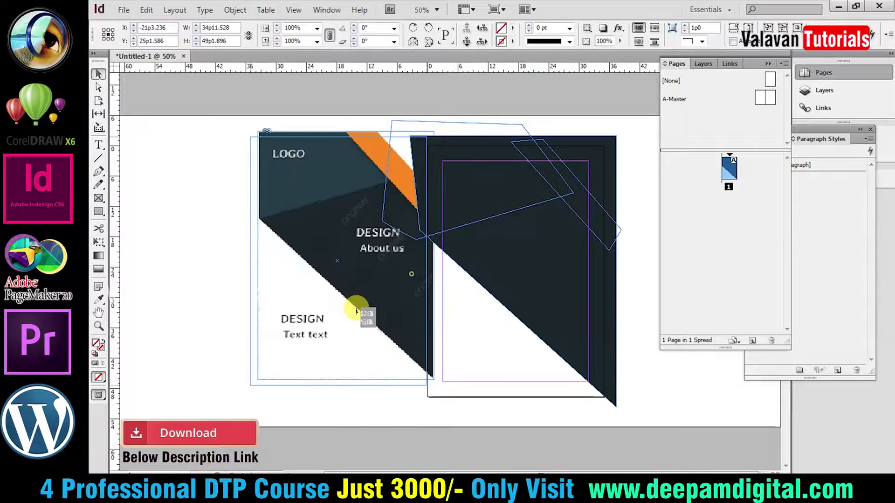
drag(356, 309, 296, 342)
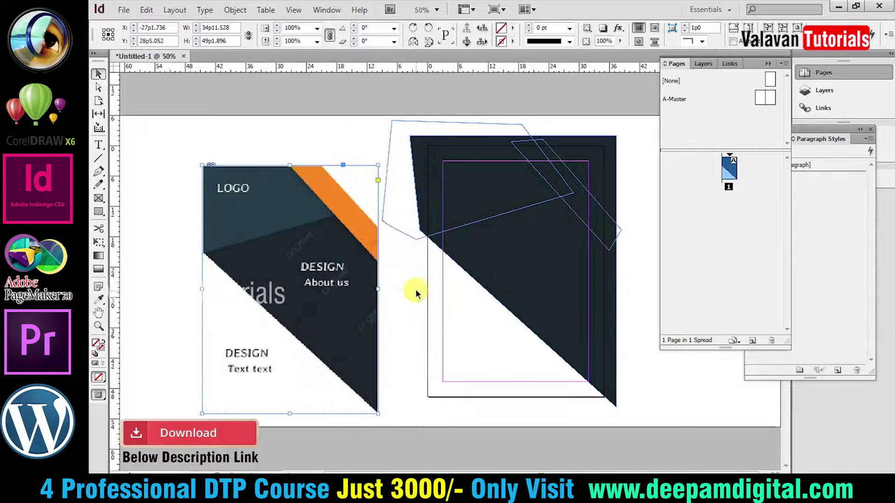
click(199, 308)
key(e)
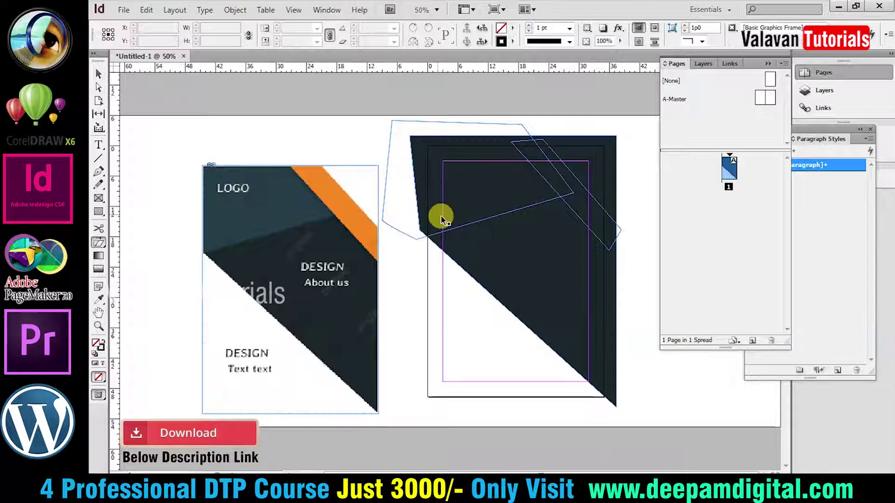
Step: Fill the upper polygon with the reference's dark teal
click(419, 240)
key(i)
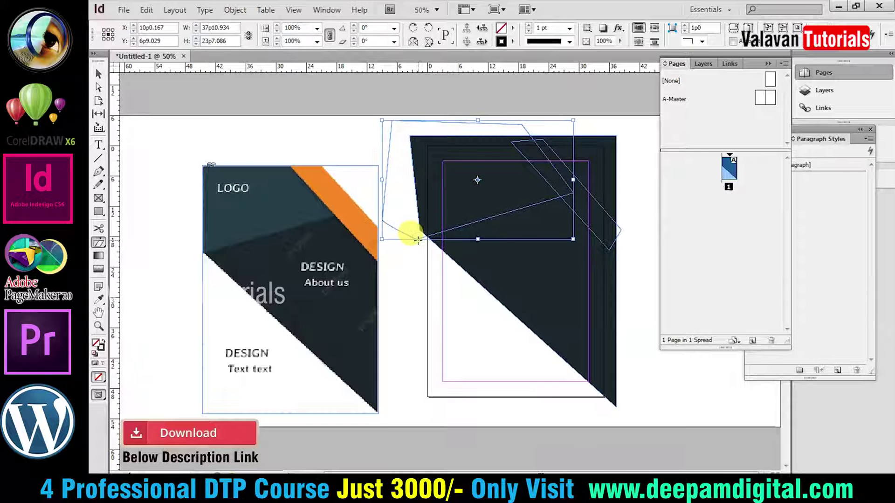
click(294, 201)
key(v)
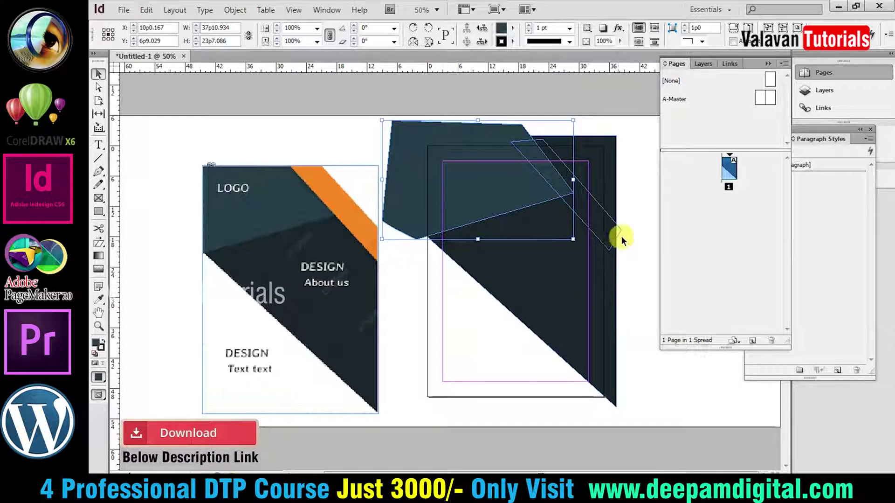
Step: Fill the stripe shape with the reference's orange
click(619, 227)
key(i)
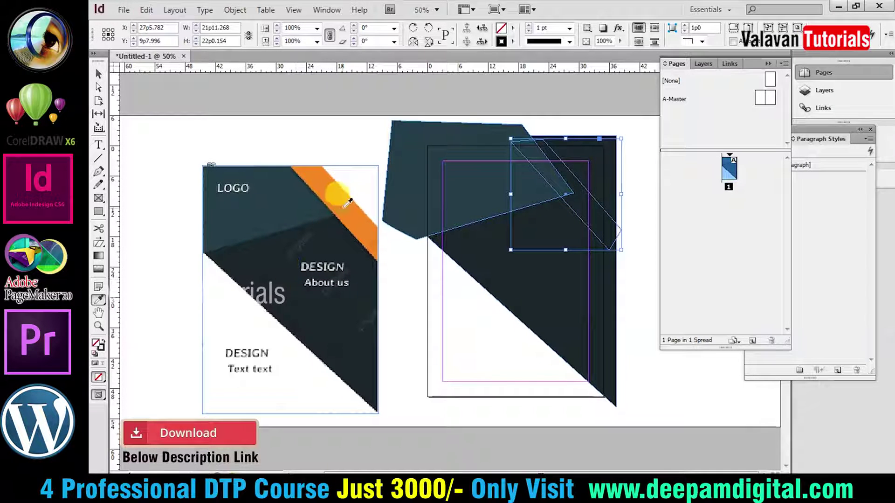
click(332, 194)
key(v)
click(366, 117)
key(Tab)
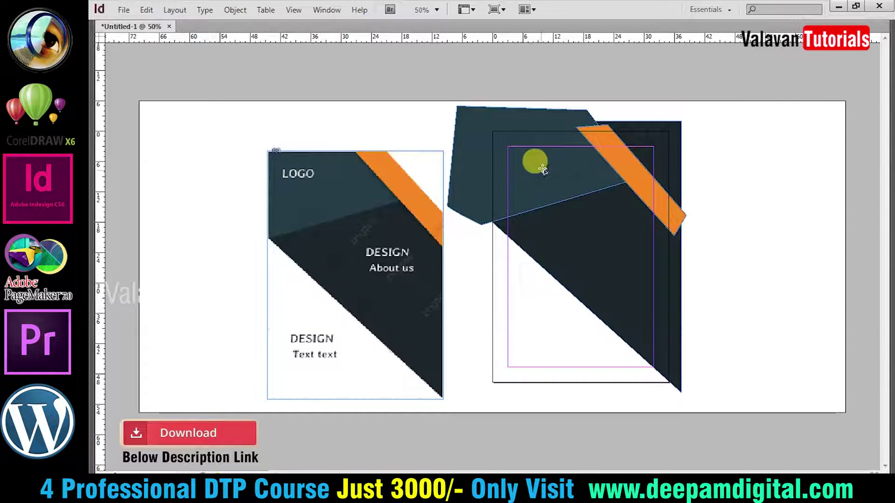
key(Tab)
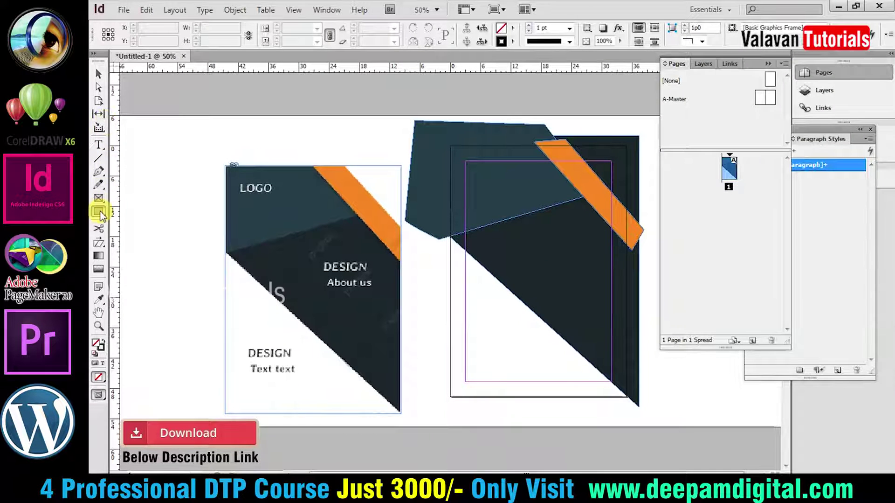
Step: Draw a rectangle frame across the page, then zoom to fit
click(99, 212)
key(Tab)
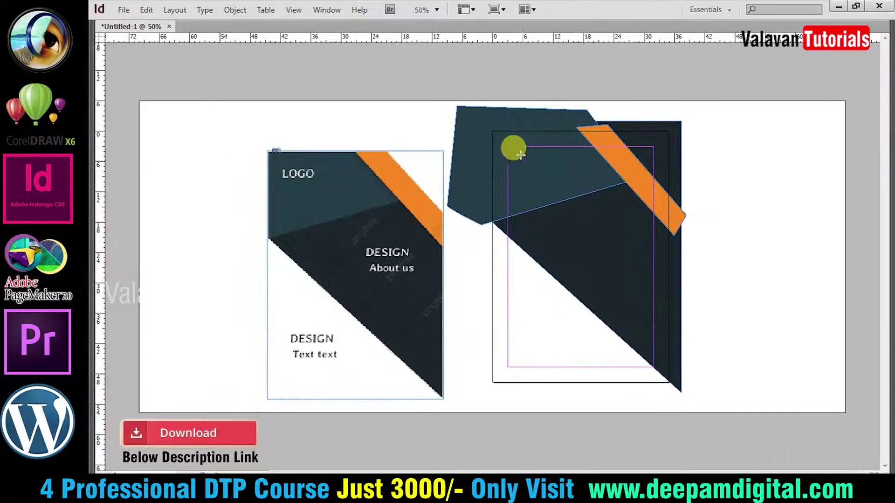
drag(494, 130, 665, 380)
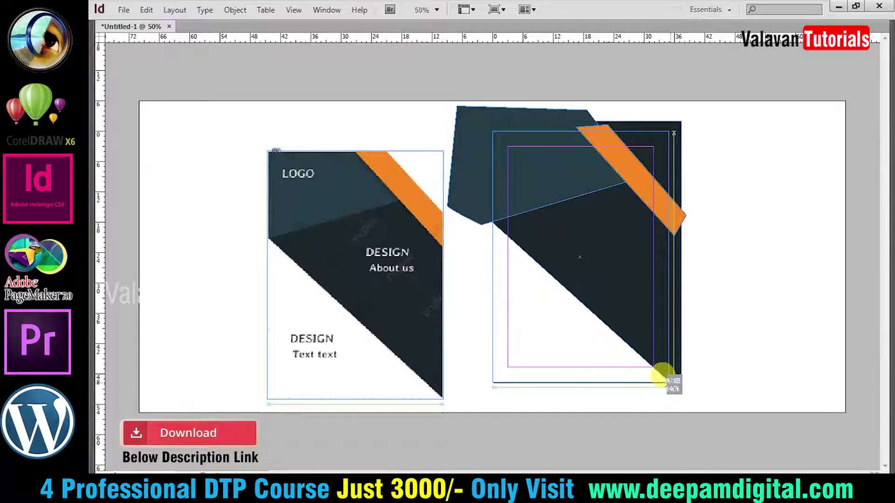
drag(704, 392, 580, 241)
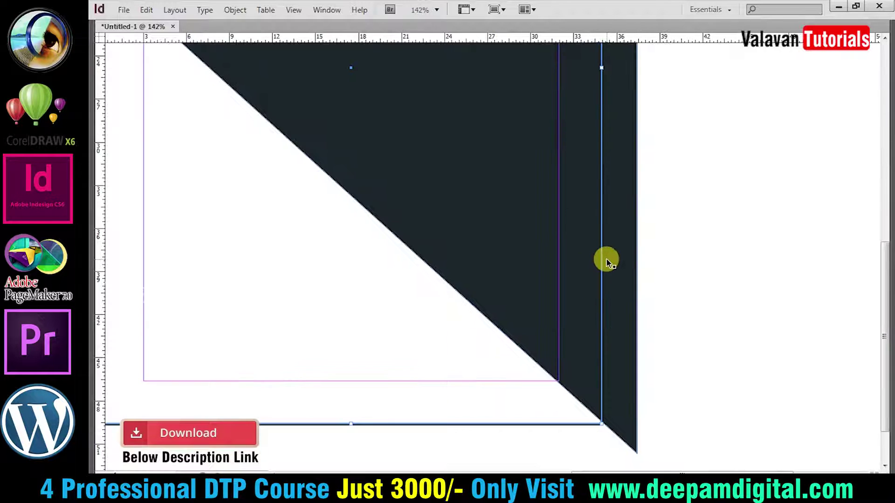
key(ctrl+0)
key(ctrl+minus)
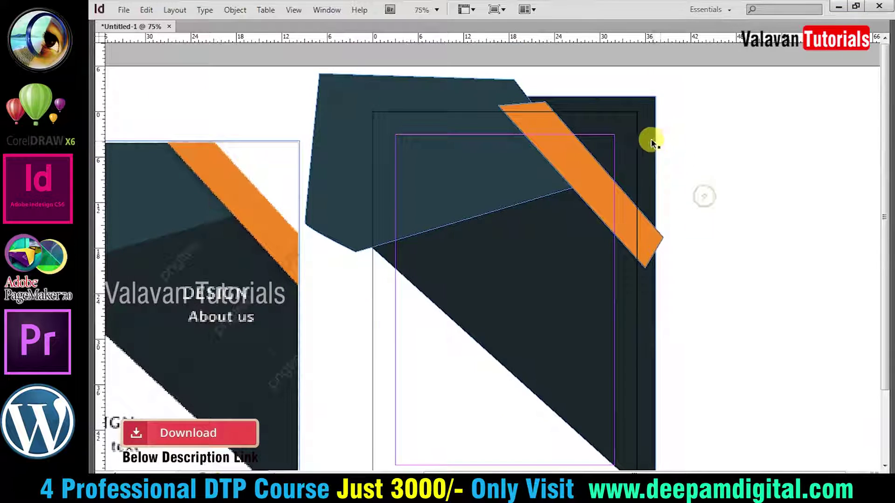
Step: Inspect the polygon, stripe and diagonal shape, undoing an accidental polygon move
click(495, 95)
click(634, 90)
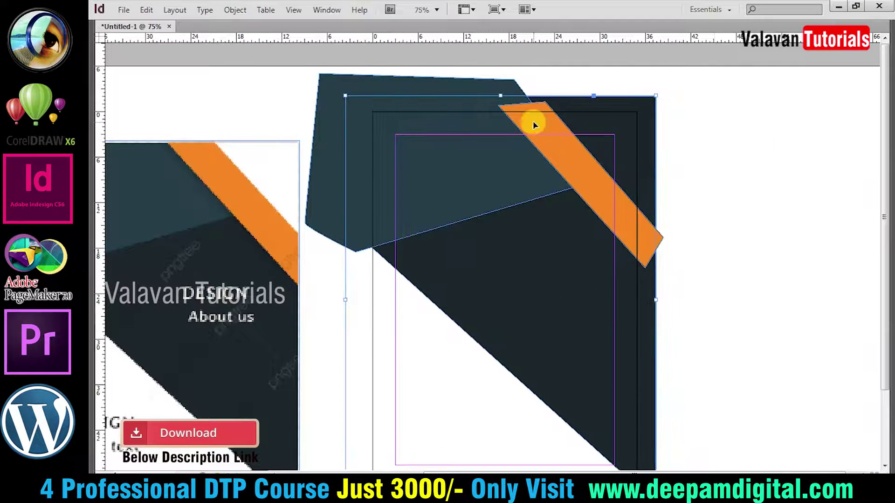
drag(451, 100, 585, 111)
key(ctrl+z)
click(603, 187)
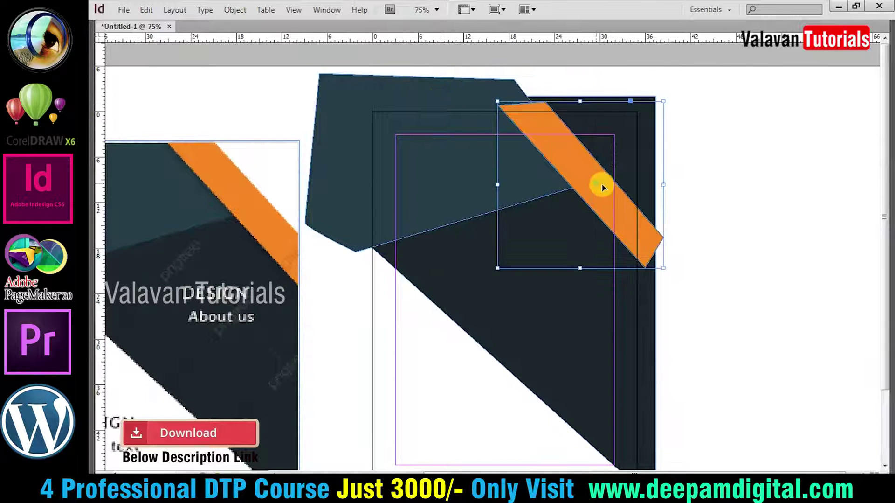
click(731, 159)
click(633, 116)
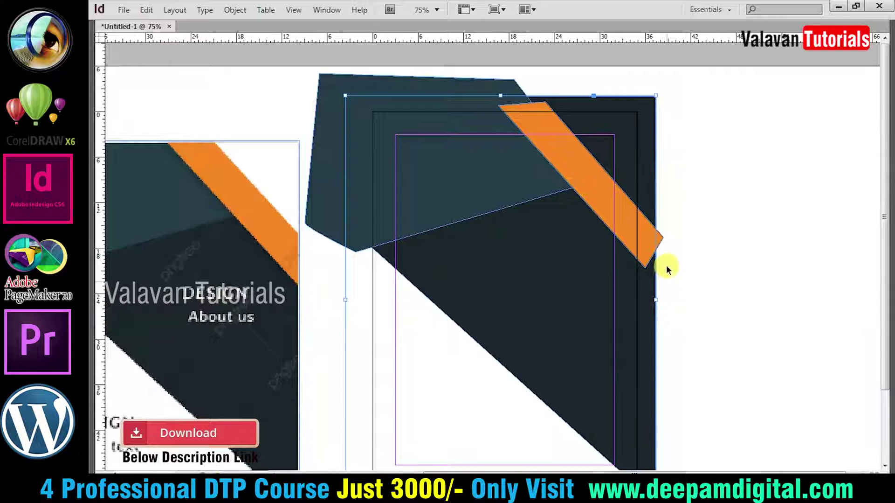
Step: Pen a closed outline right of the orange band and add the dark rectangle to the selection
key(backslash)
drag(495, 79, 683, 279)
click(726, 225)
click(718, 107)
click(658, 88)
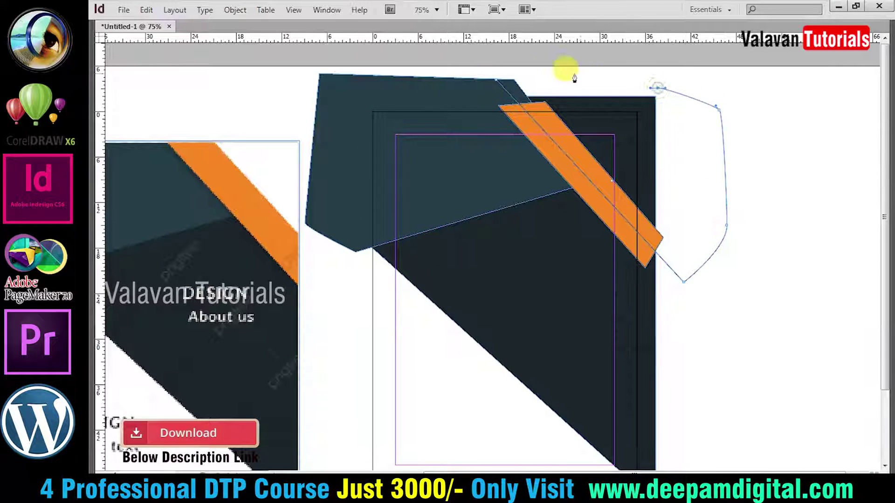
click(495, 86)
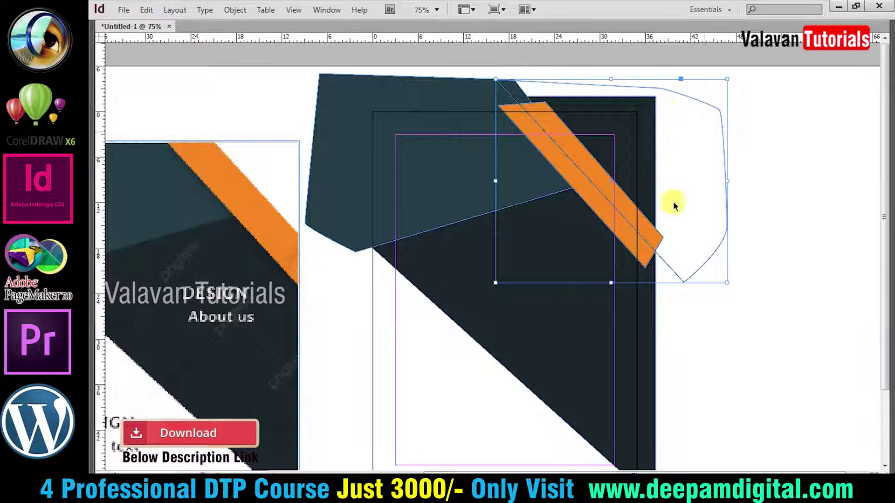
shift+click(549, 343)
key(Tab)
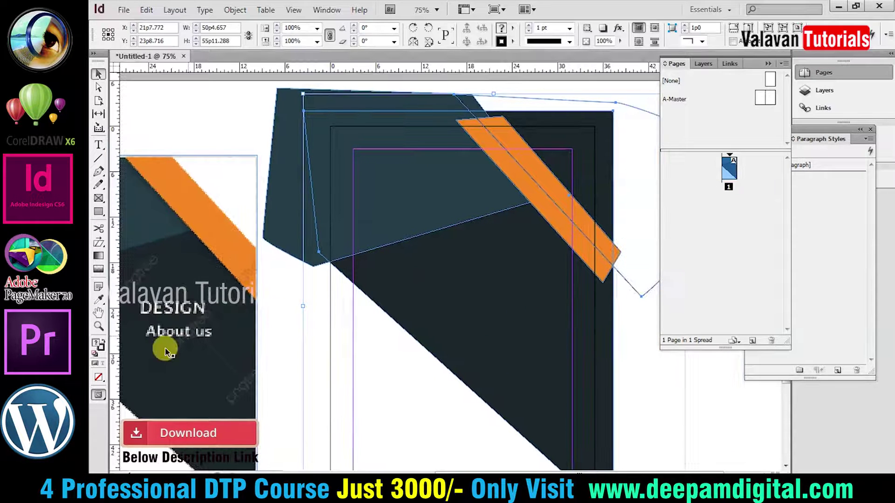
Step: Subtract the new outline from the dark rectangle with Pathfinder
click(344, 9)
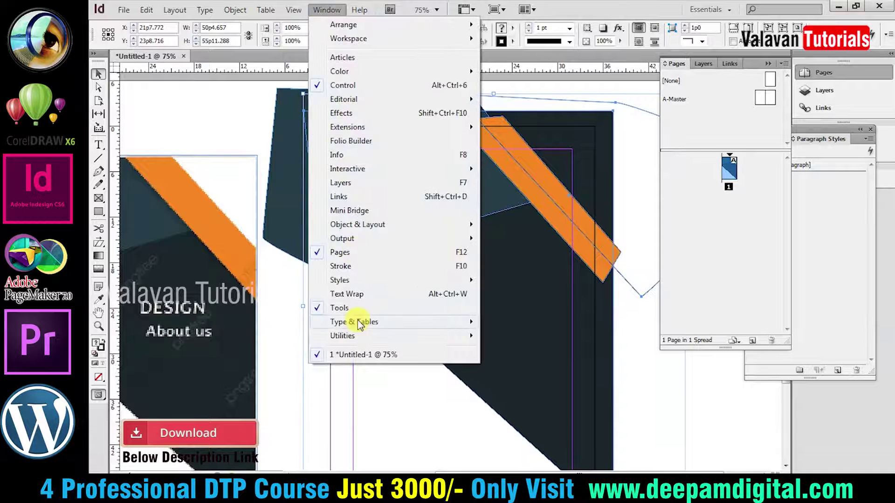
mouse_move(357, 224)
click(515, 238)
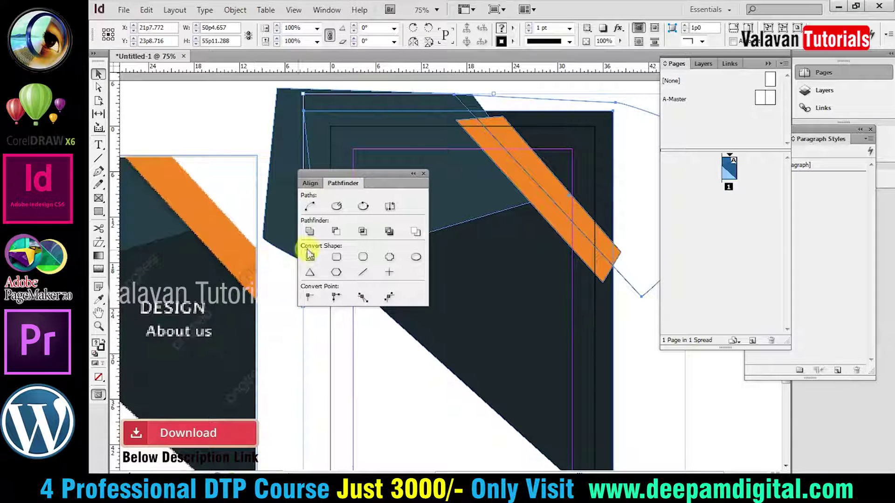
click(338, 231)
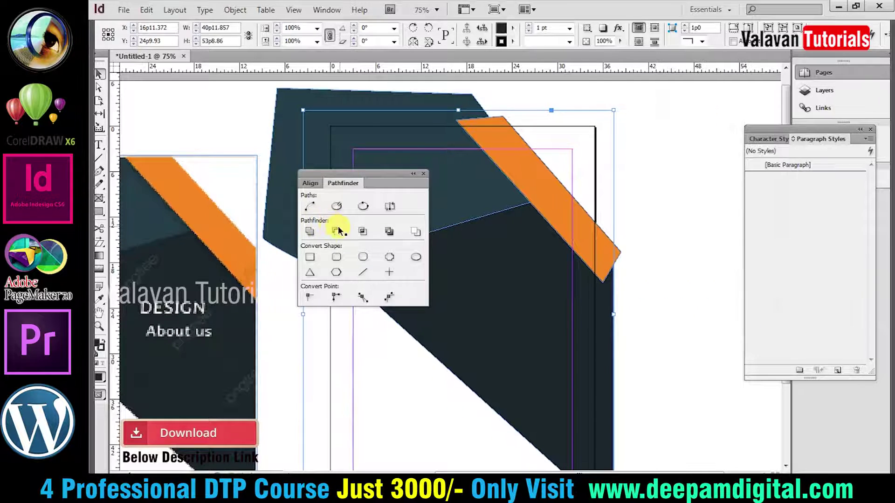
key(Tab)
Step: Select the orange band and both dark shapes and group them
click(665, 247)
click(578, 194)
shift+click(443, 222)
shift+click(338, 184)
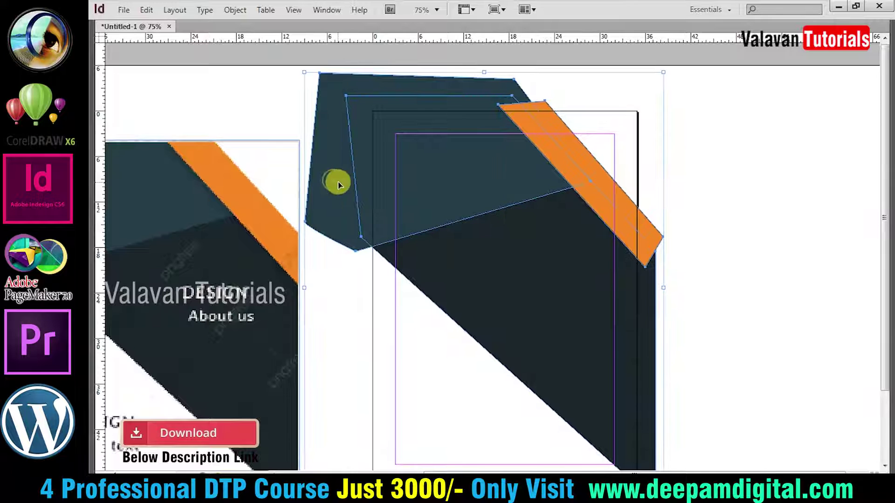
click(749, 237)
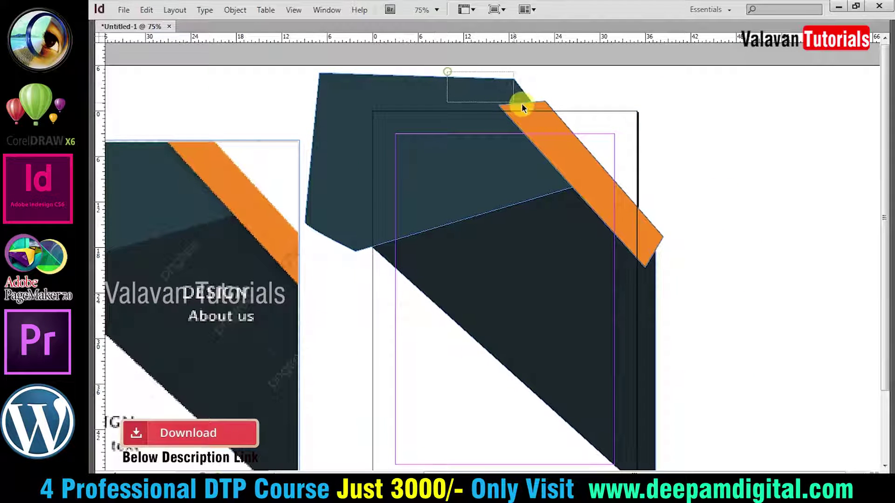
mouse_move(522, 106)
mouse_down()
mouse_move(644, 291)
mouse_move(763, 300)
mouse_up()
key(ctrl+z)
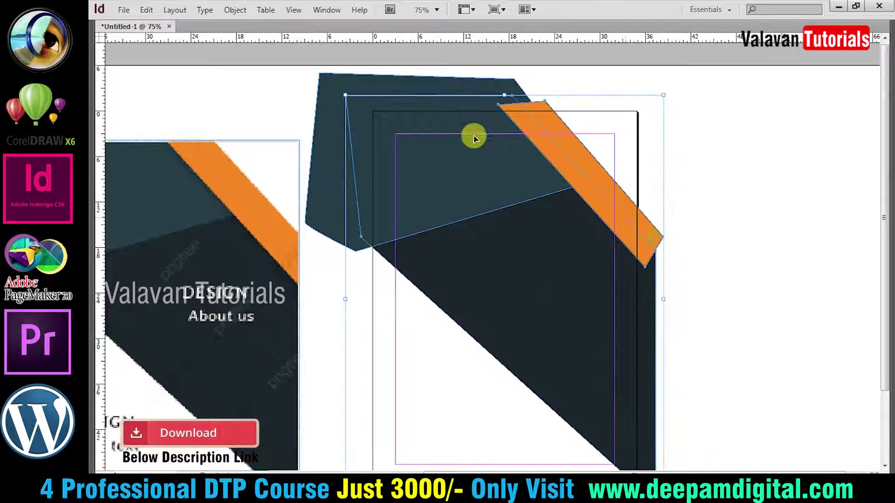
drag(630, 240, 785, 252)
key(ctrl+z)
right_click(609, 206)
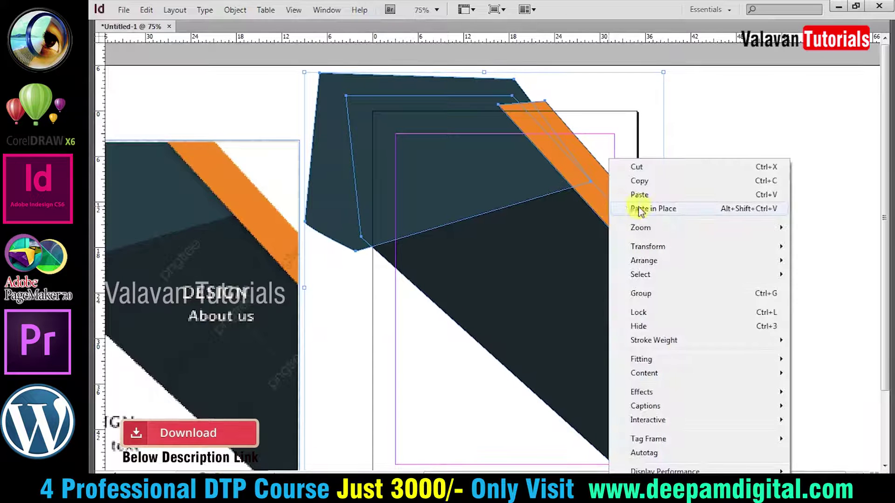
click(693, 302)
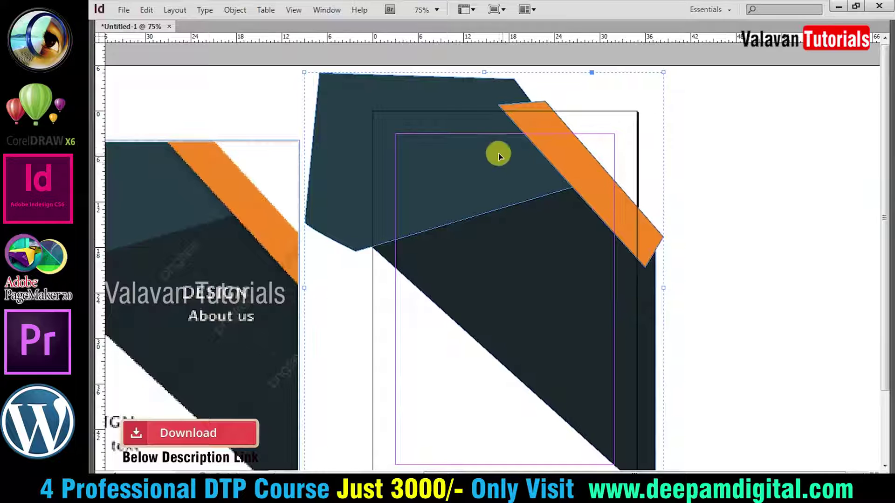
Step: Copy and delete the group, Paste Into the page frame, and check it in Preview
click(147, 10)
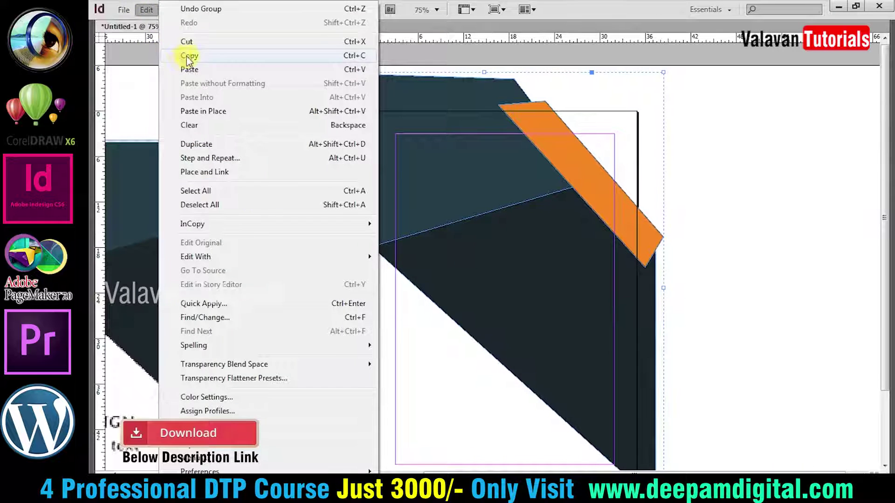
click(188, 56)
key(Delete)
click(574, 112)
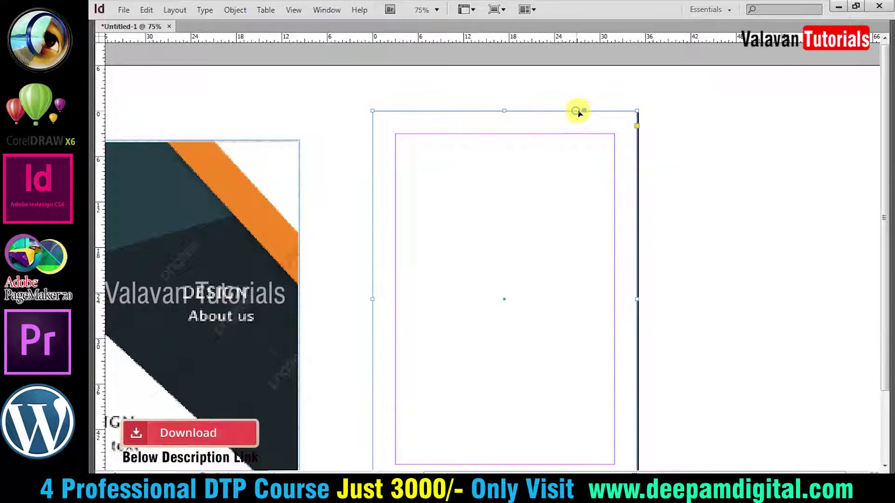
right_click(565, 112)
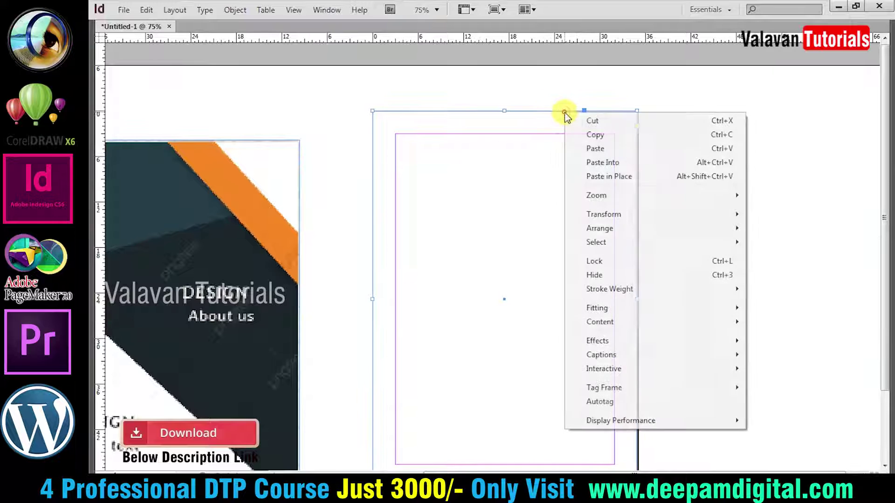
click(601, 162)
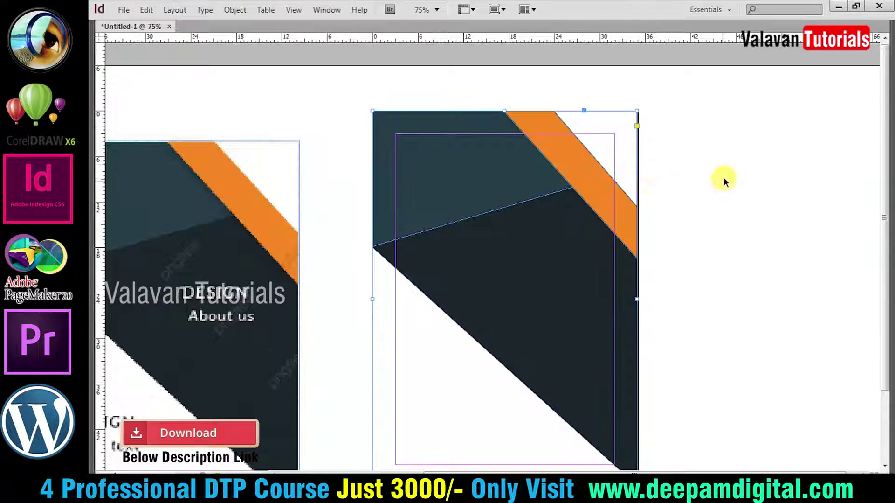
scroll(738, 220, down, 1)
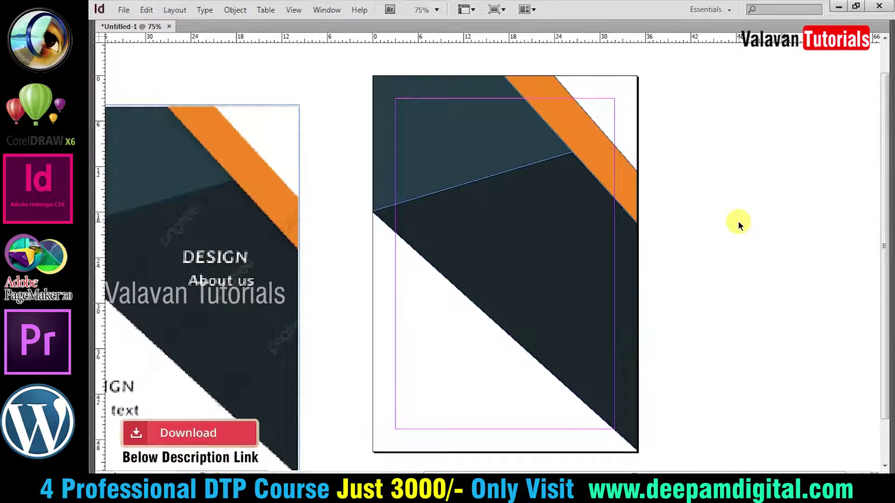
key(w)
scroll(738, 222, down, 2)
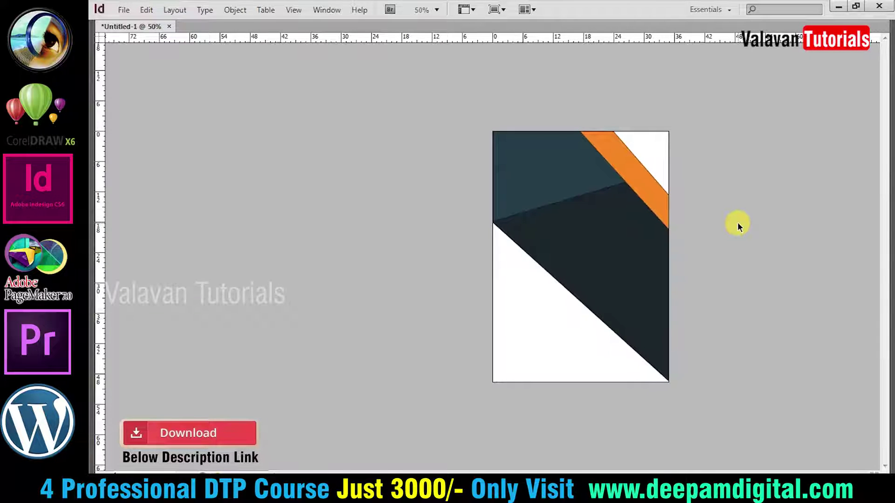
key(w)
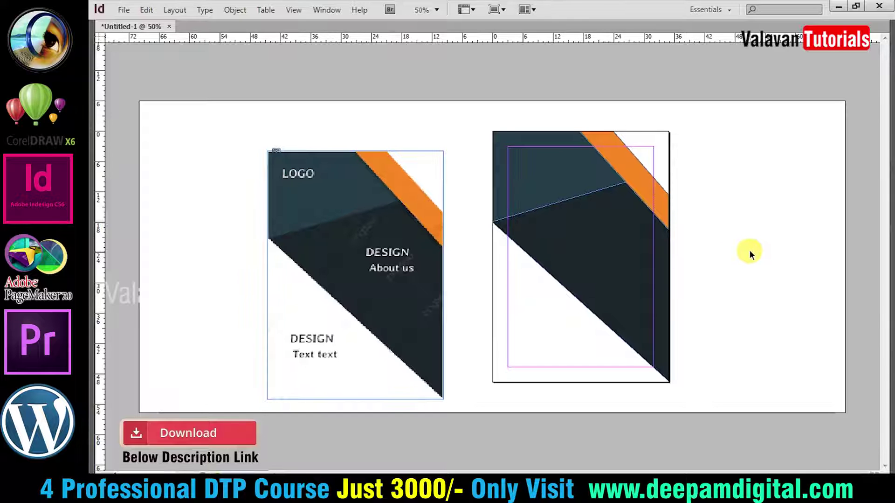
Step: Restore the panels, insert a blank second page, and bring up the Annual Report flyer
key(Tab)
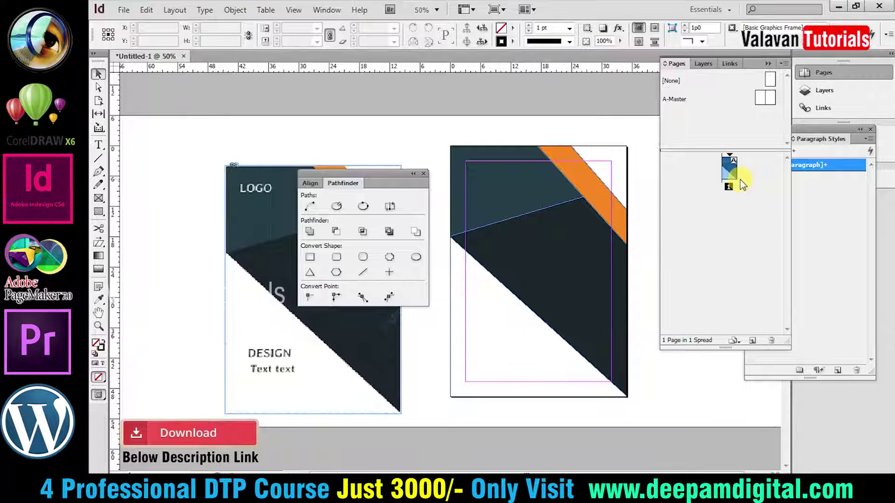
key(ctrl+shift+p)
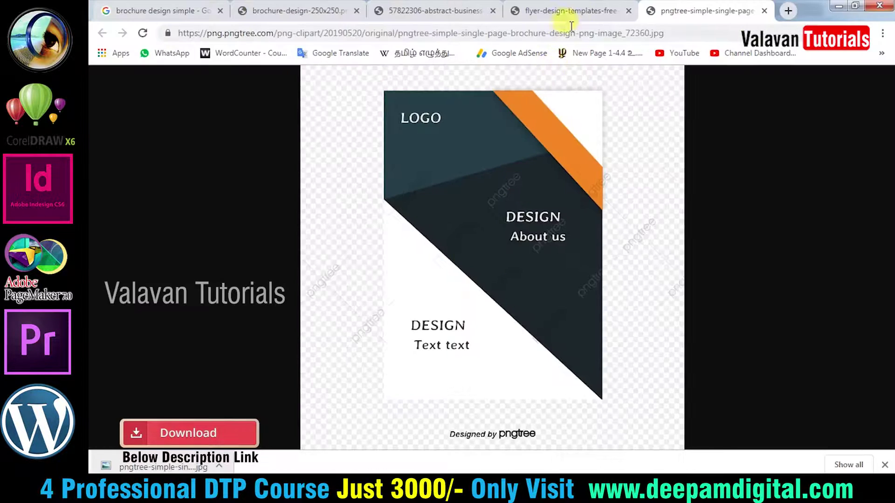
click(567, 12)
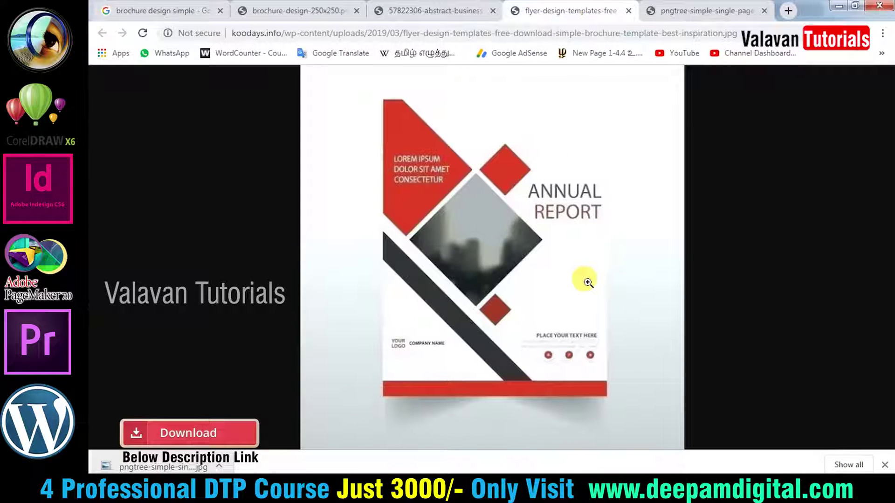
Step: Copy the red Annual Report flyer image in Chrome and save it to the desktop as a jpg
right_click(545, 220)
click(592, 256)
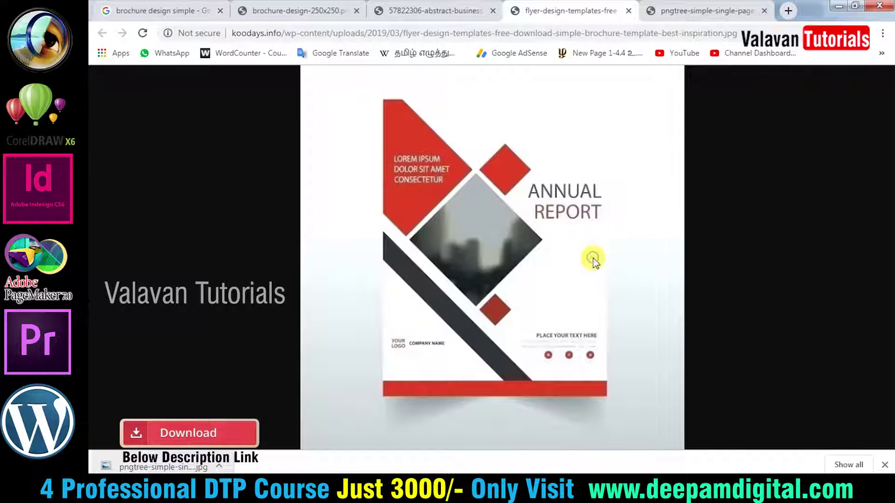
right_click(566, 204)
click(602, 234)
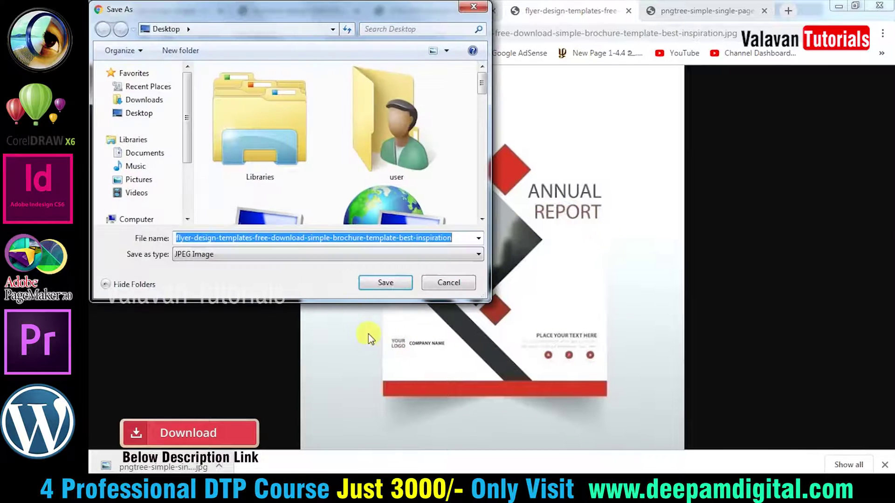
click(386, 281)
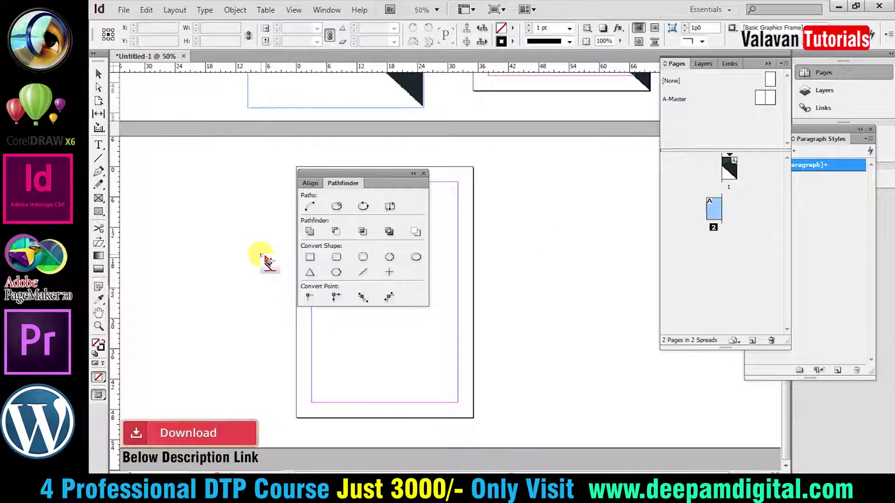
Step: Place the flyer image on page two, cropping its edges and enlarging it to fill the page
key(Tab)
drag(319, 167, 489, 406)
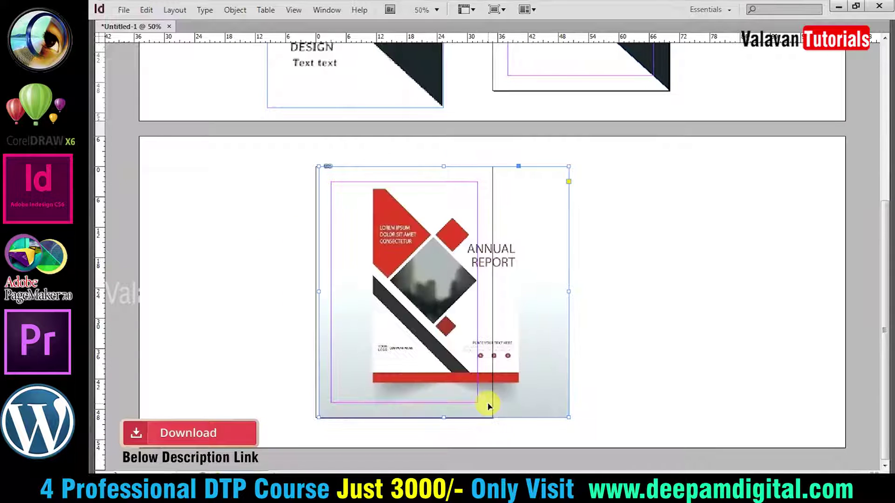
drag(569, 291, 518, 315)
drag(318, 291, 370, 292)
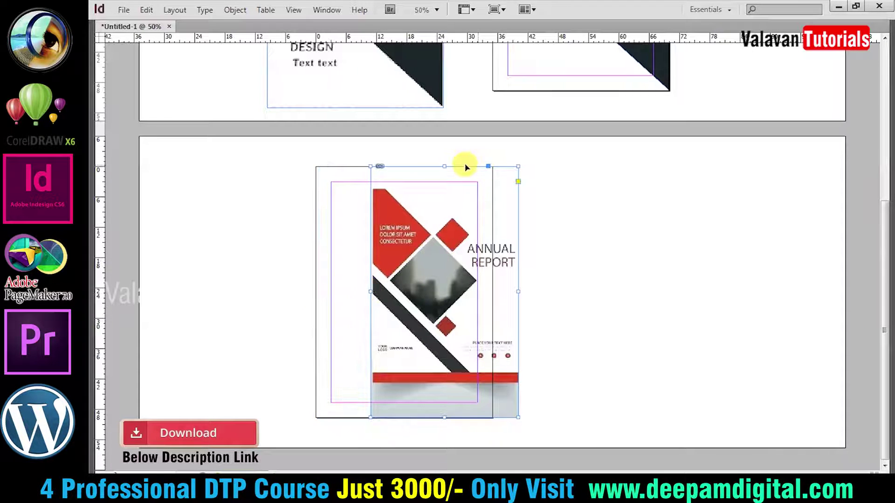
drag(446, 166, 446, 188)
drag(445, 416, 445, 382)
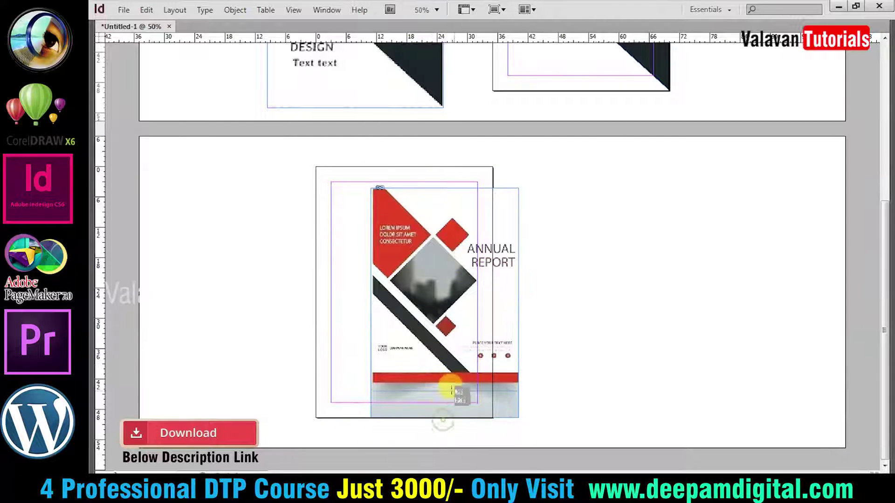
drag(443, 240, 388, 218)
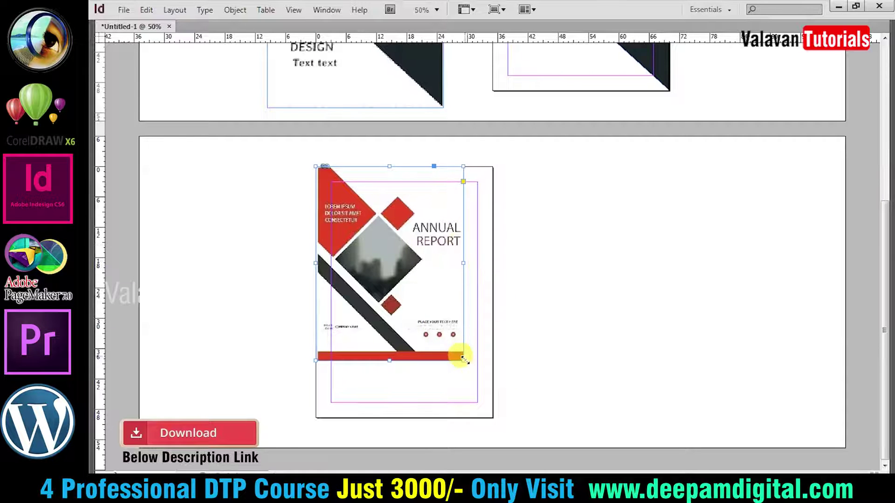
drag(463, 359, 493, 398)
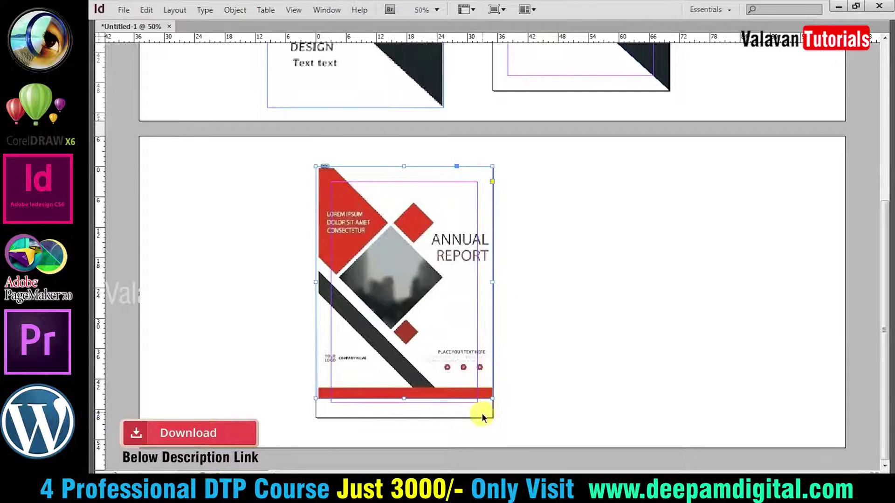
Step: Place the cover artwork on the page and nudge it slightly upward
key(ctrl+d)
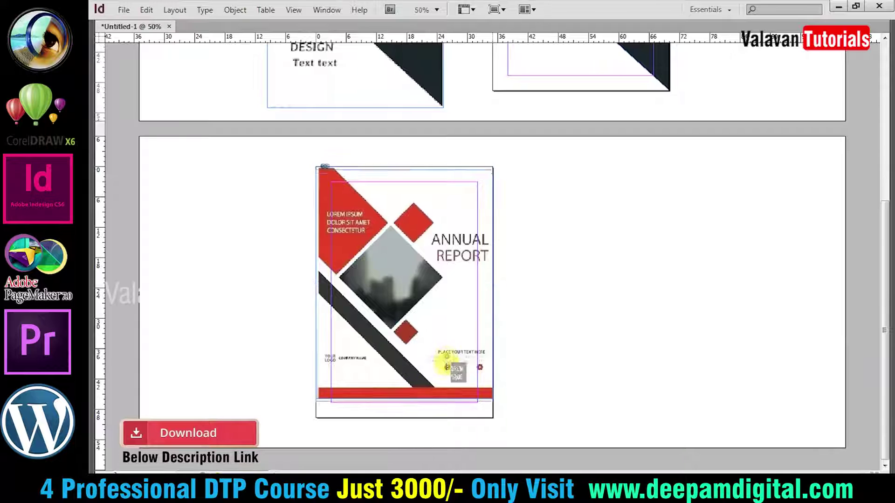
click(446, 379)
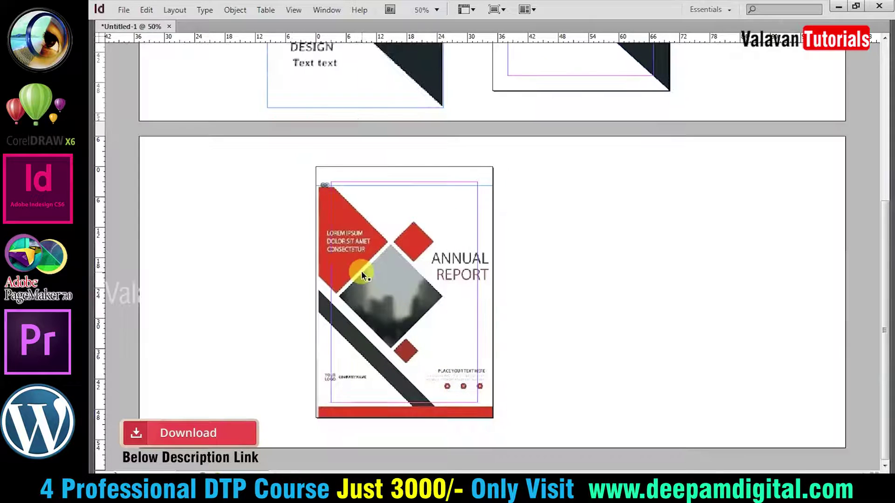
click(561, 316)
click(451, 289)
key(shift+Up)
key(shift+Up)
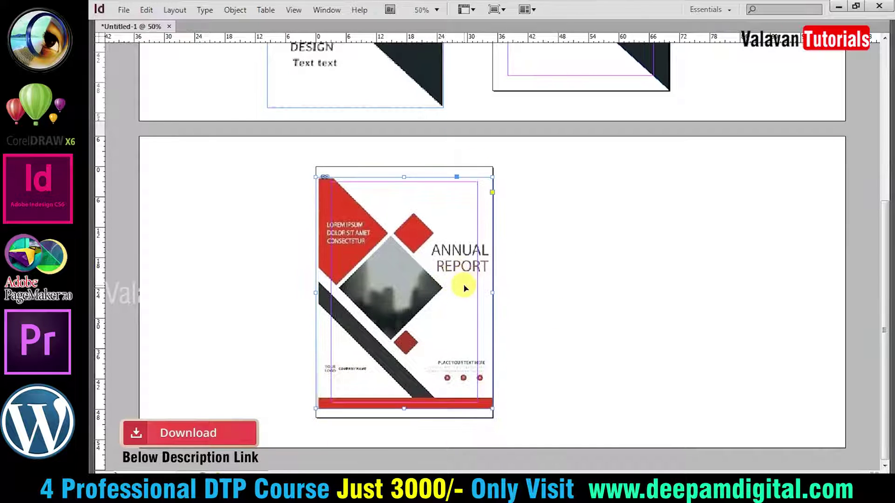
Step: Zoom in on the cover and draw an empty rectangle frame along its bottom edge
key(ctrl+minus)
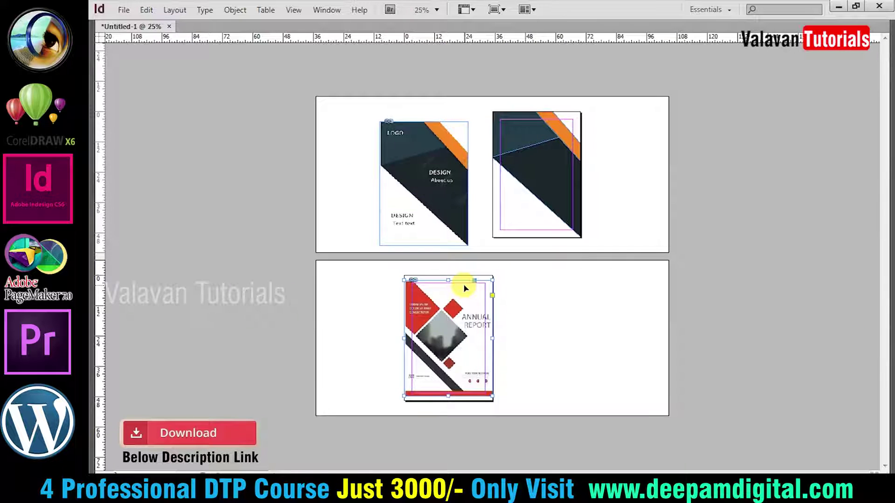
drag(375, 270, 547, 401)
drag(456, 360, 424, 269)
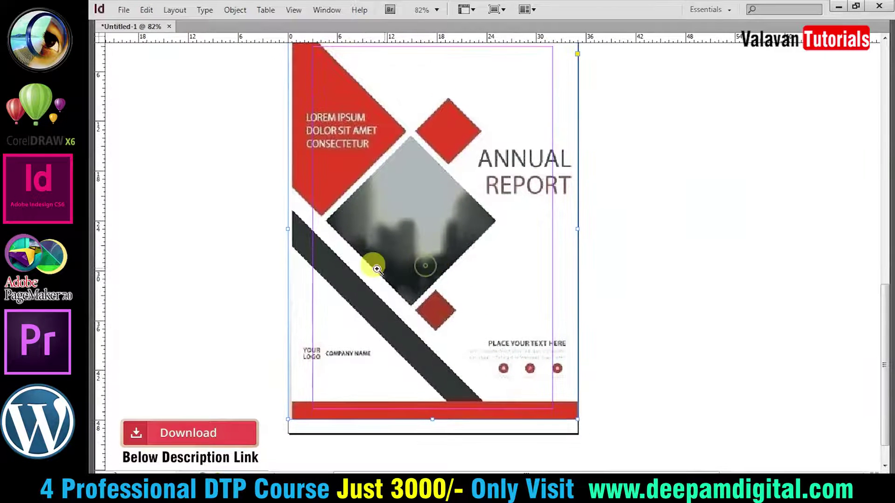
scroll(370, 303, down, 1)
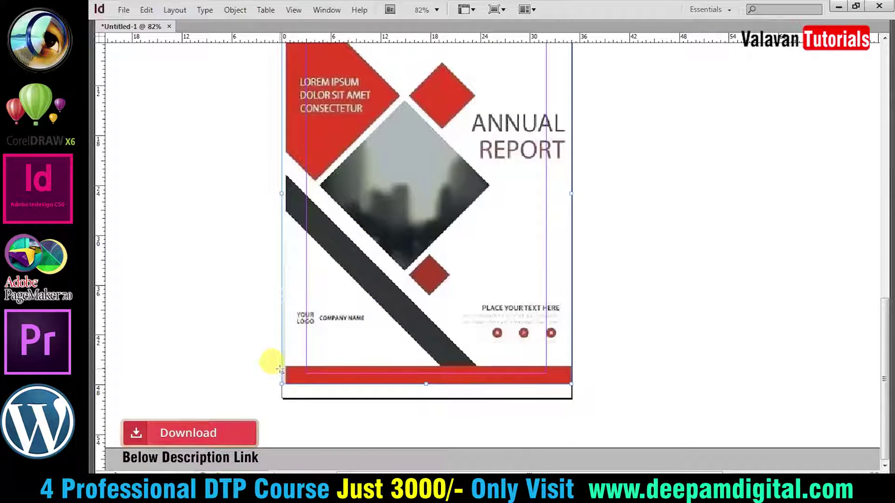
drag(282, 367, 563, 379)
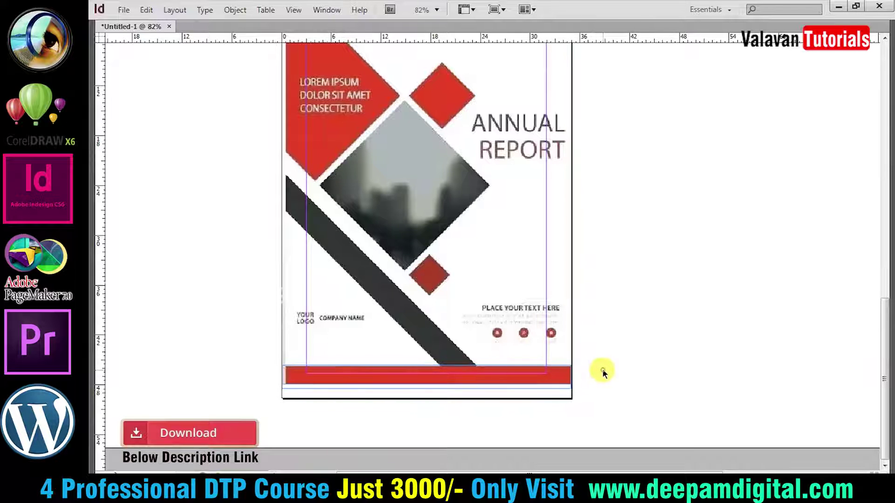
key(Tab)
Step: Move the empty frame above the red band, rotate it to -45°, and stretch it into a long strip
click(338, 404)
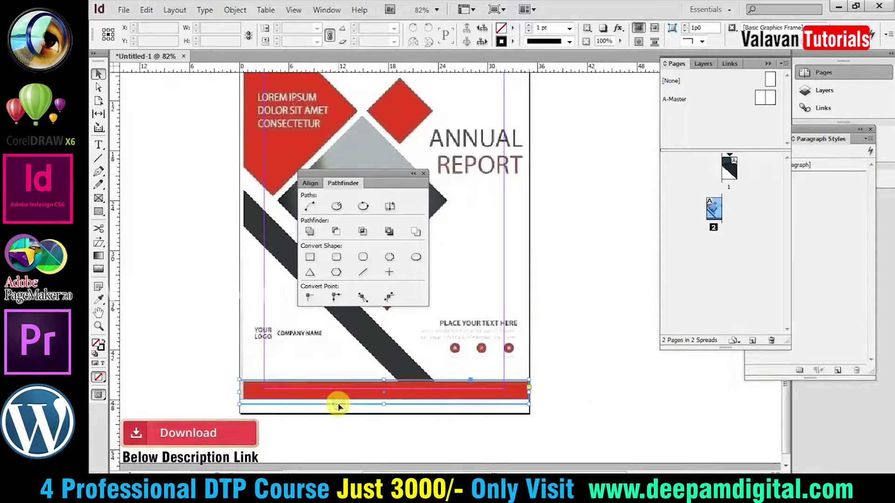
drag(339, 406, 342, 356)
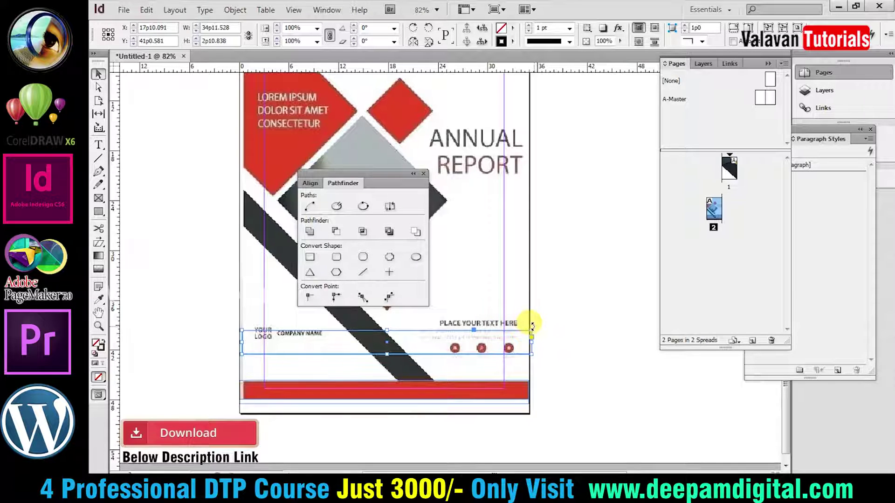
drag(530, 325, 534, 407)
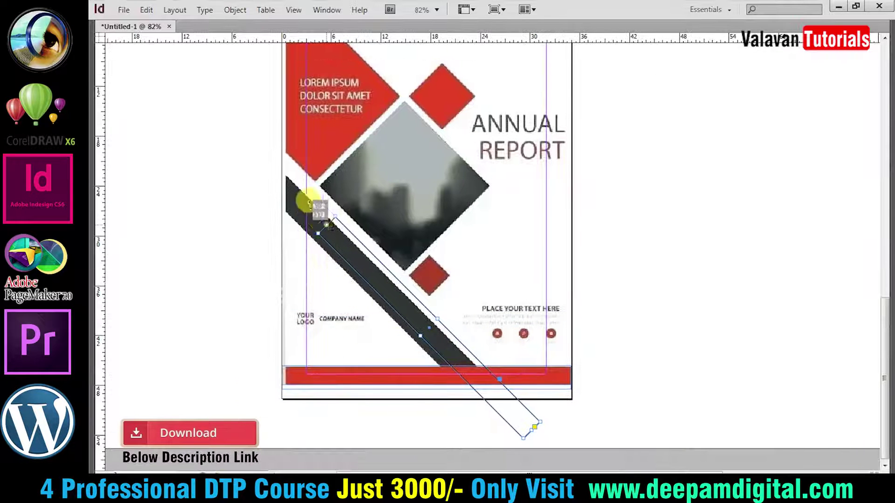
mouse_move(327, 224)
mouse_down()
mouse_move(256, 146)
mouse_move(279, 169)
mouse_up()
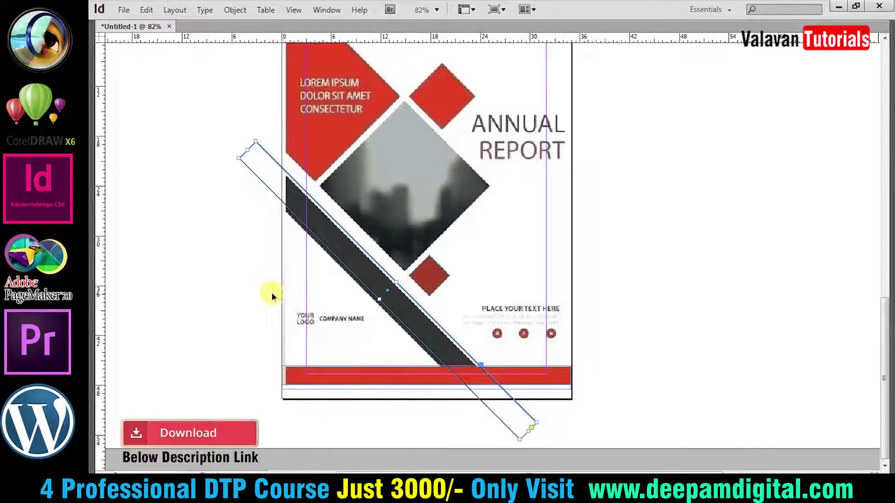
scroll(329, 270, up, 3)
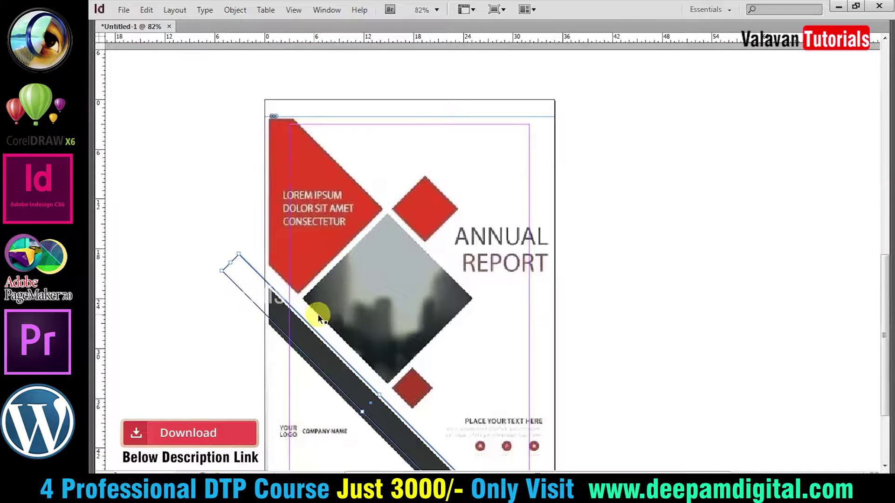
Step: Create a new frame, rotate it 45° into a diamond, and fit it over the grey photo
click(405, 215)
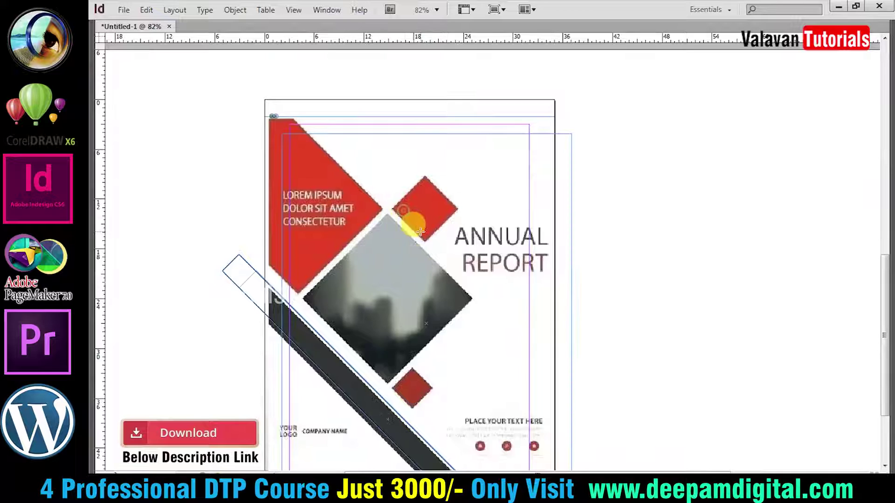
click(487, 314)
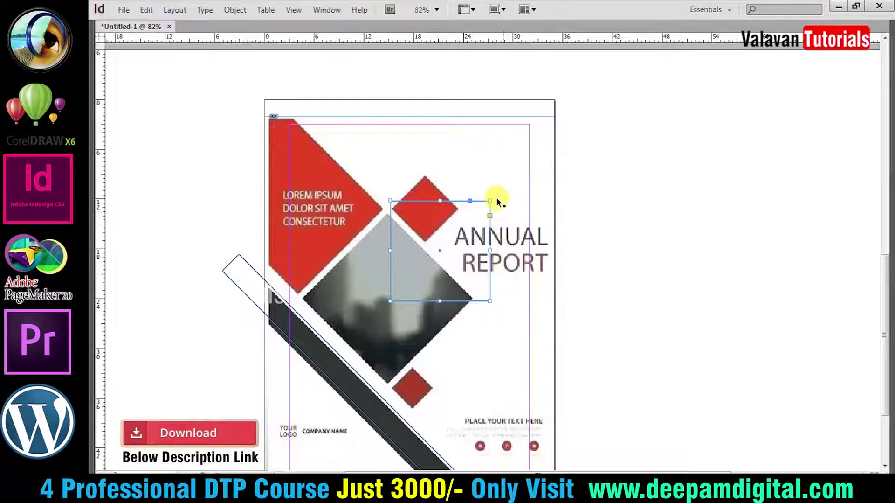
key(ctrl+t)
drag(492, 199, 504, 268)
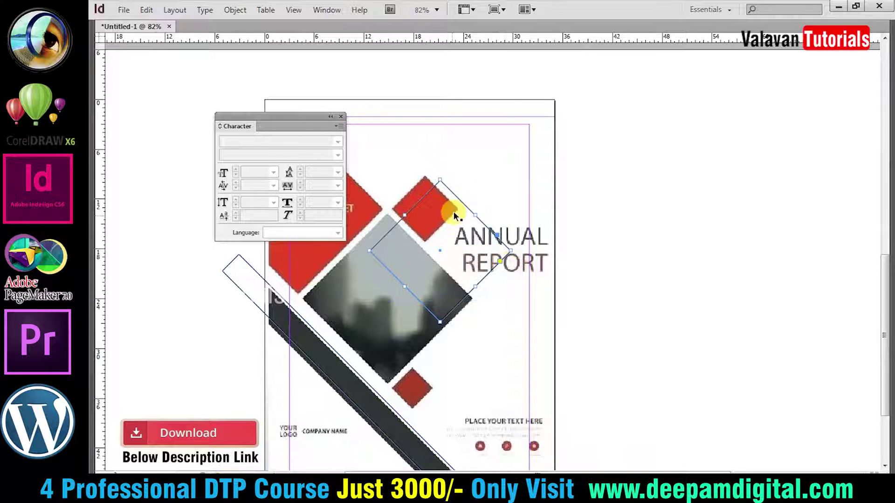
drag(458, 201, 406, 235)
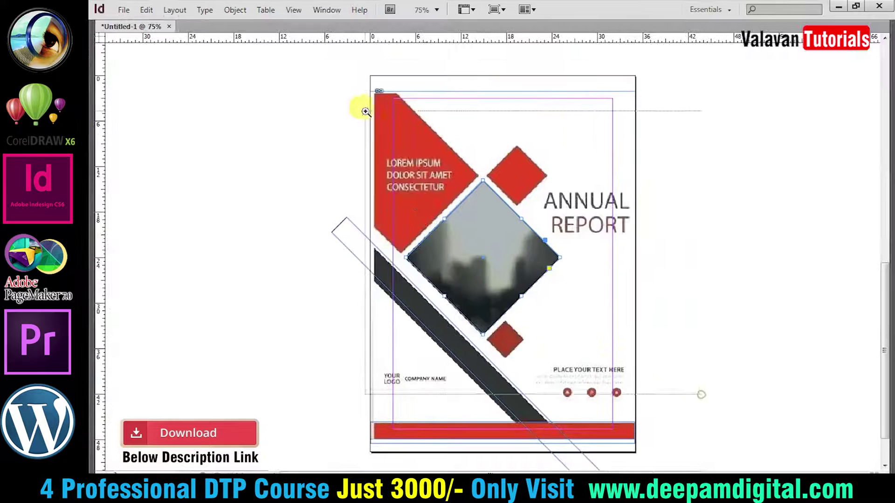
scroll(364, 103, up, 2)
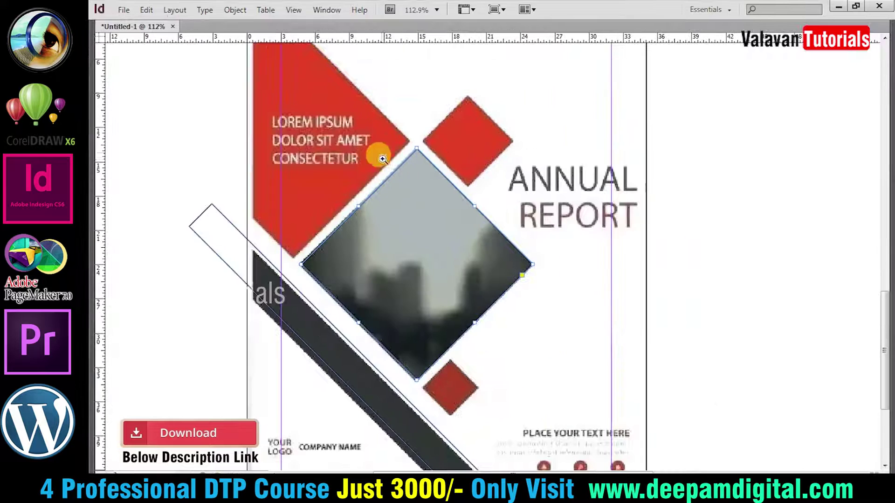
drag(436, 172, 485, 130)
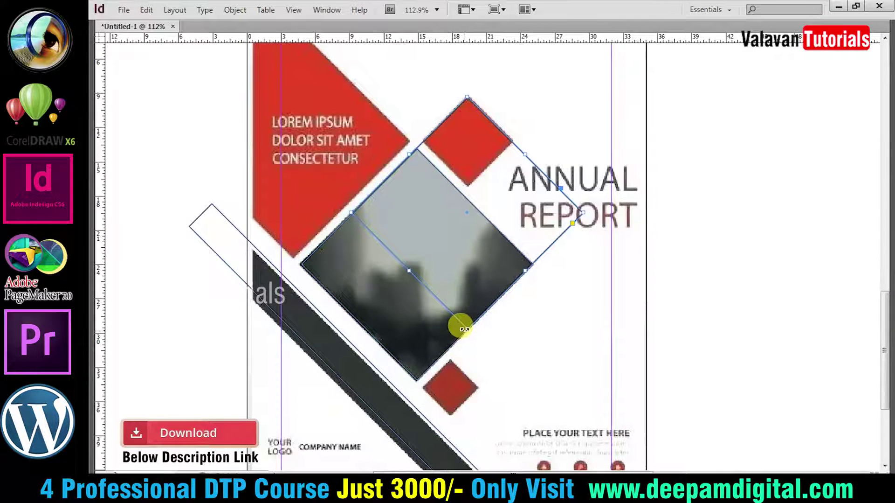
drag(469, 329, 471, 179)
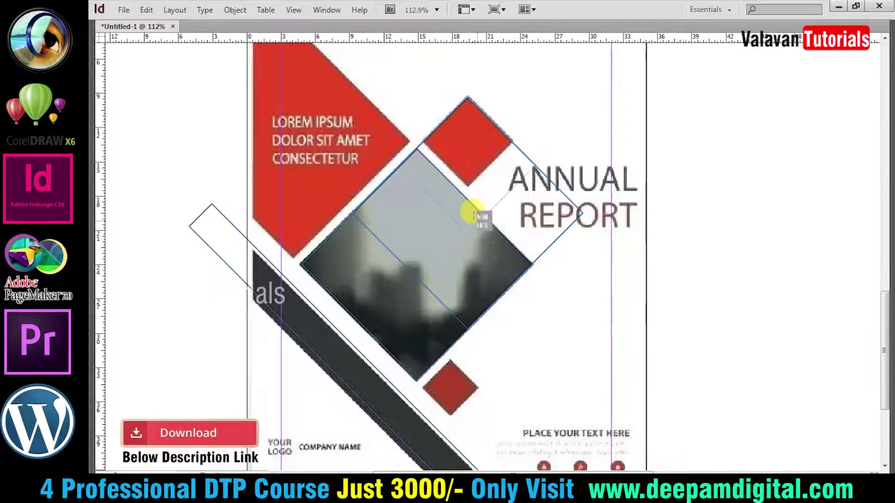
Step: Align the upper small red diamond beside the photo diamond frame
click(472, 179)
scroll(508, 233, down, 2)
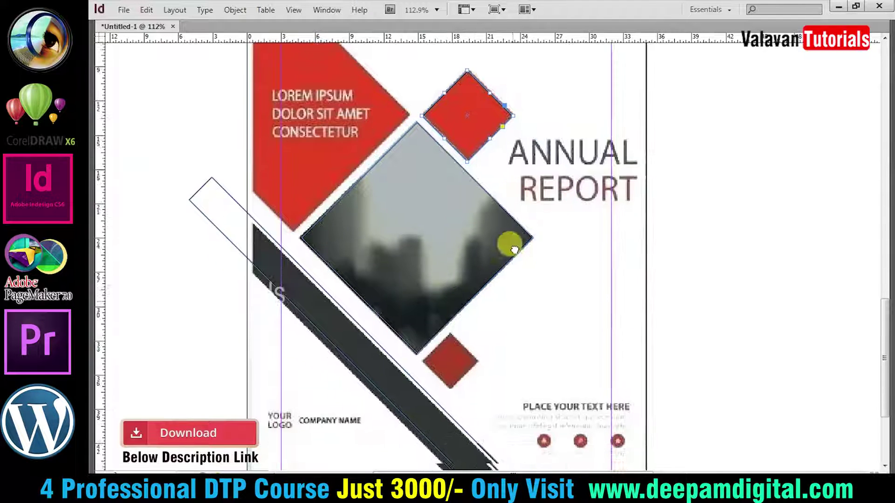
mouse_move(491, 120)
mouse_down()
mouse_move(490, 282)
mouse_move(471, 382)
mouse_move(453, 361)
mouse_up()
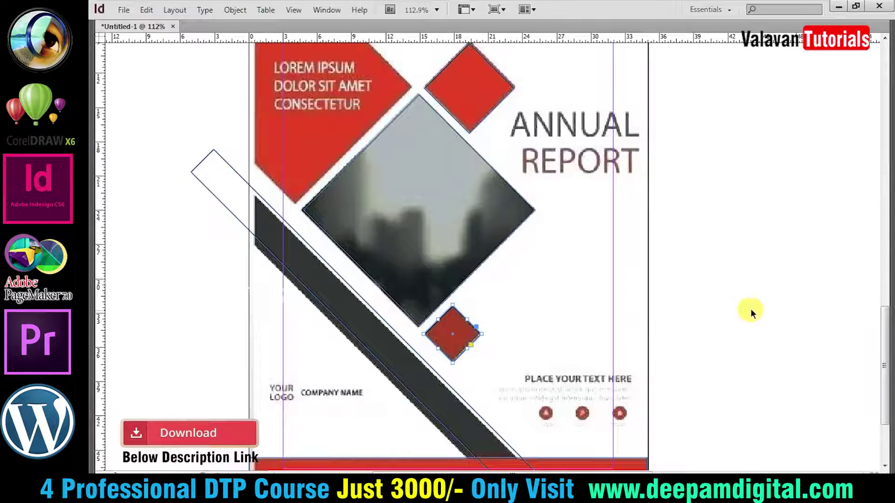
key(ctrl+minus)
key(ctrl+minus)
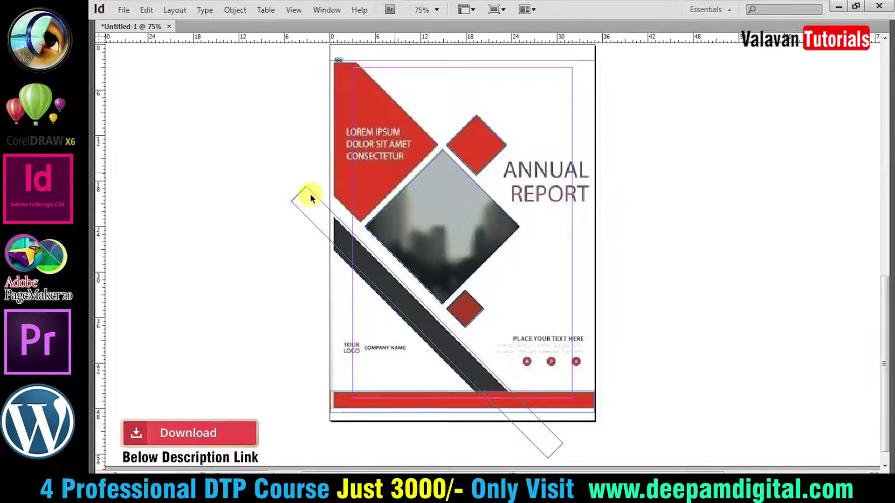
Step: Copy the diamond photo frame up to the cover's top-left corner
click(397, 174)
drag(418, 178, 335, 102)
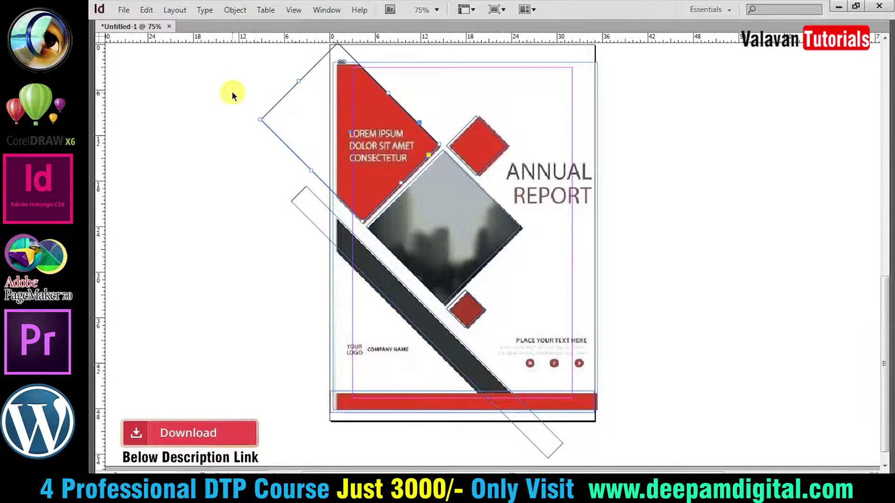
key(ctrl+minus)
key(z)
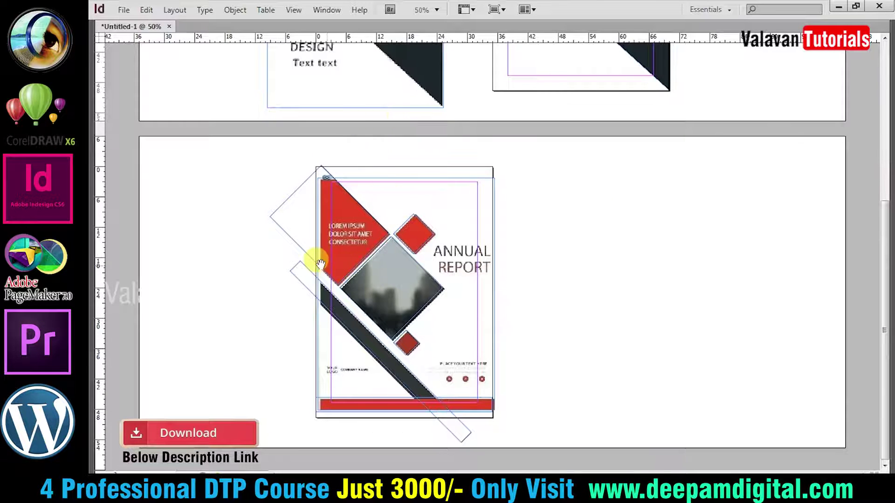
drag(241, 142, 641, 466)
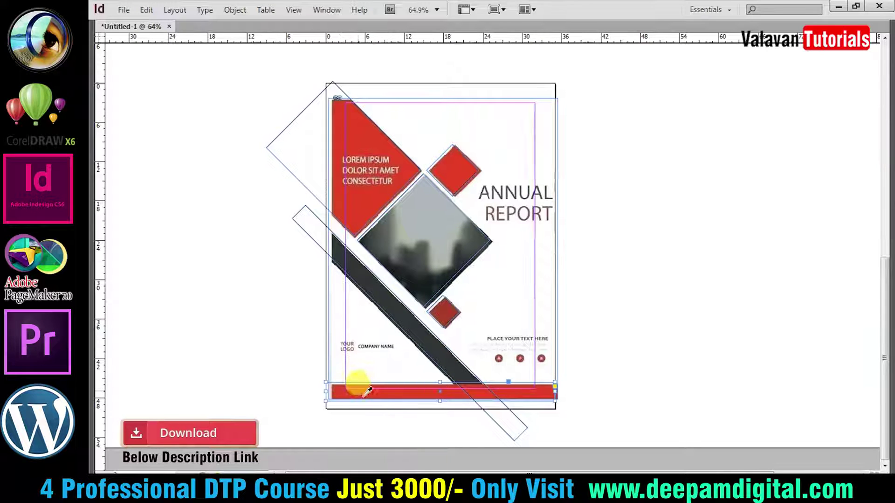
Step: Fill the copied corner frame red with the Eyedropper and enlarge it toward the top-left
click(449, 305)
click(462, 188)
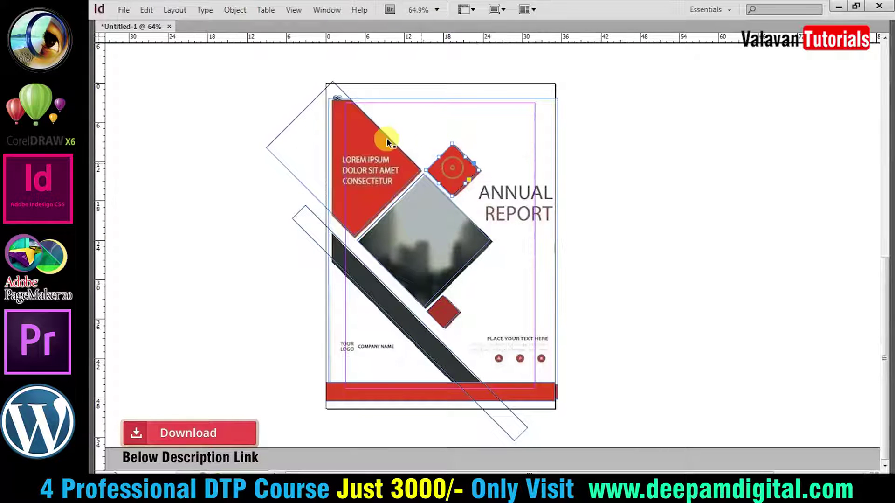
click(337, 86)
key(i)
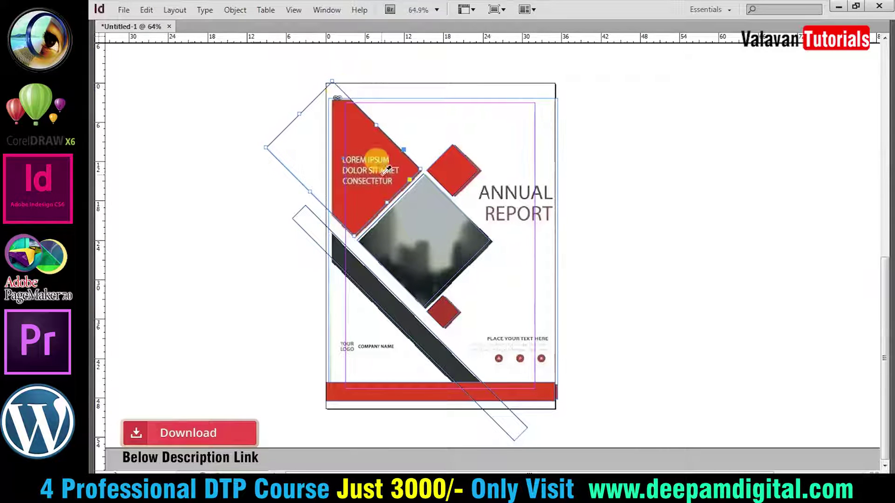
click(381, 122)
drag(298, 112, 254, 77)
click(468, 219)
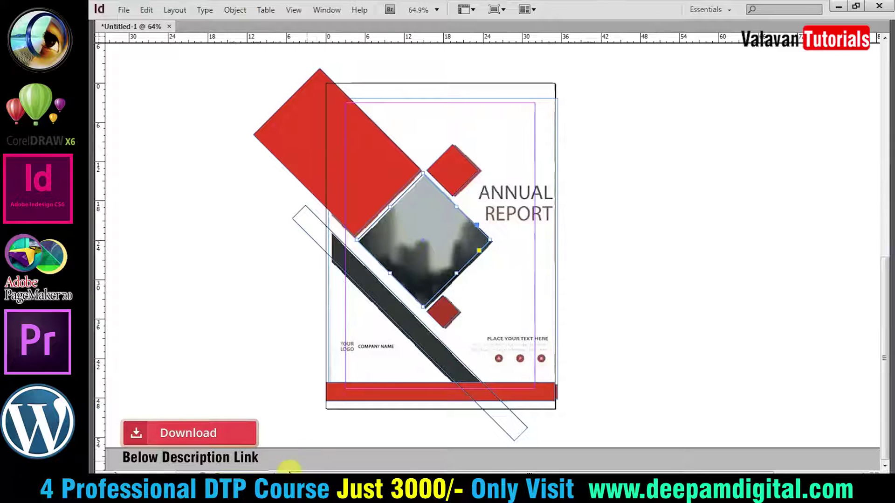
key(ctrl+1)
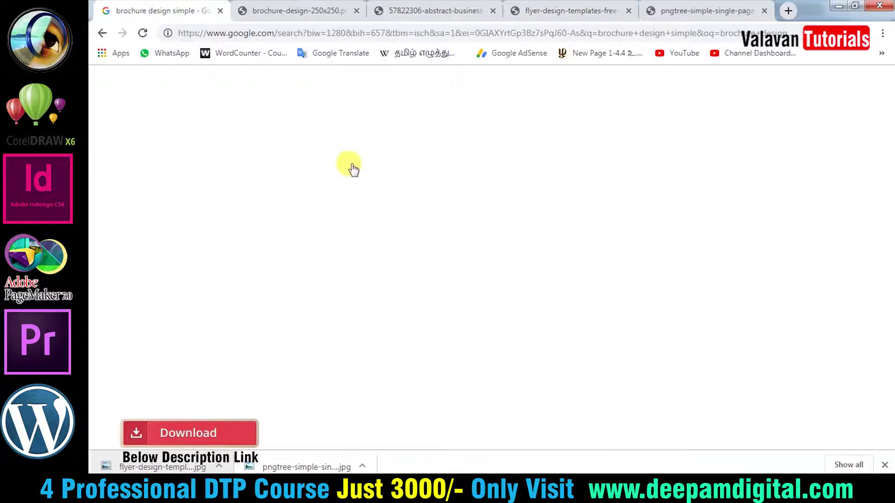
Step: Replace the Google Images search with 'nature' and run it
scroll(284, 98, up, 10)
scroll(292, 89, up, 5)
triple_click(316, 91)
text(na)
text(ure)
key(Return)
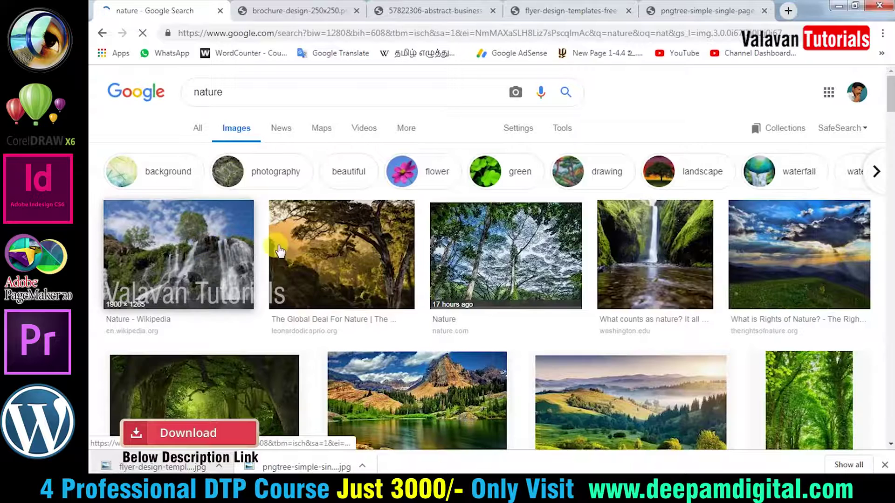
Step: Open the Nature - Wikipedia waterfall result and save it as Shaqi_jrvej.jpg
click(229, 240)
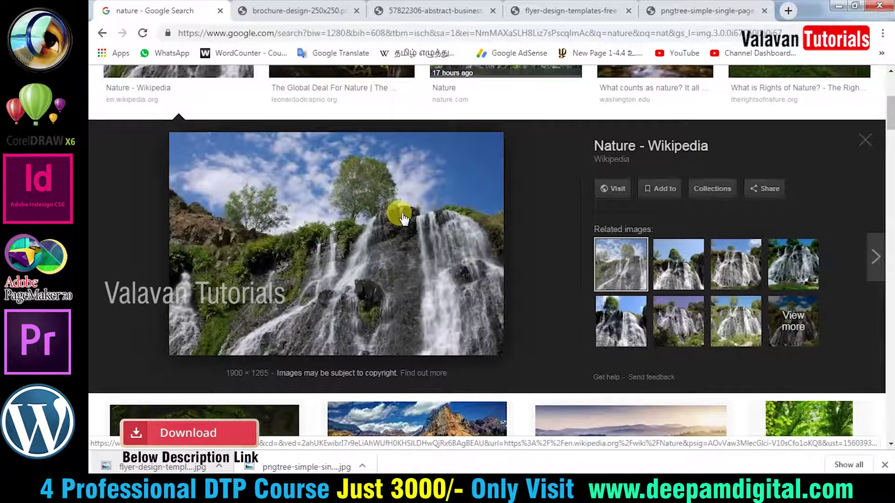
right_click(404, 217)
click(450, 317)
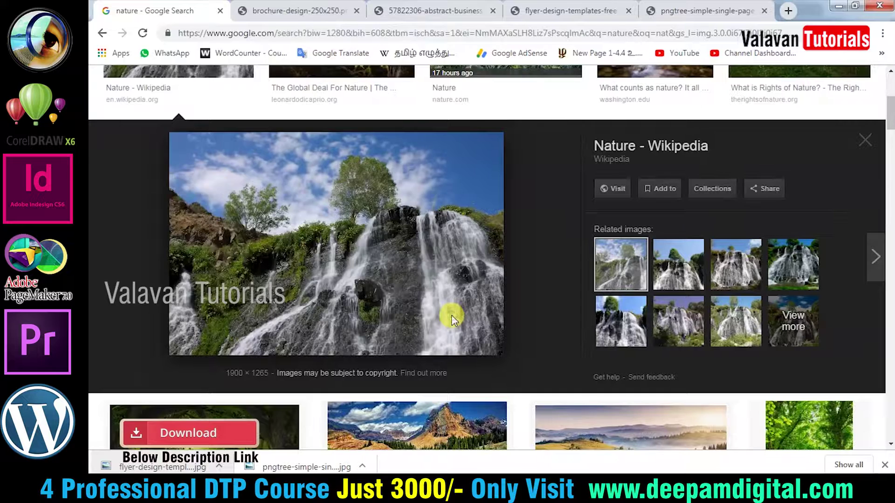
key(Return)
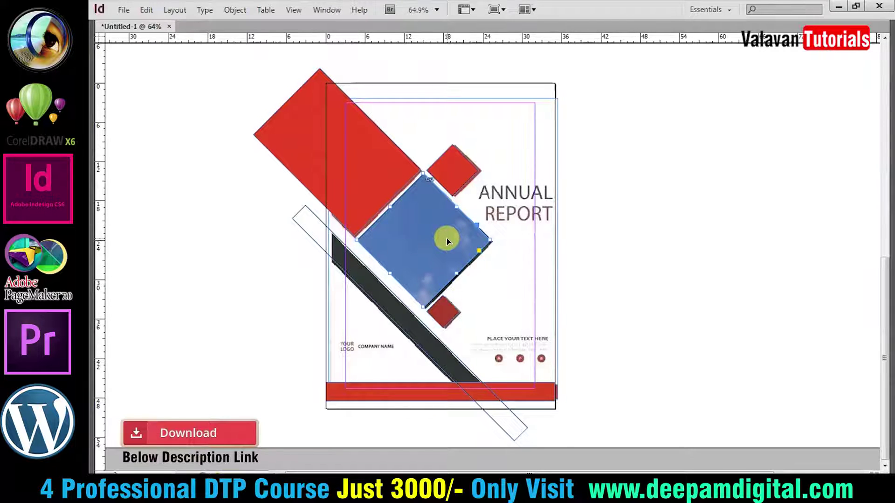
Step: Apply Fill Frame Proportionally so the waterfall photo fills the diamond frame
right_click(428, 233)
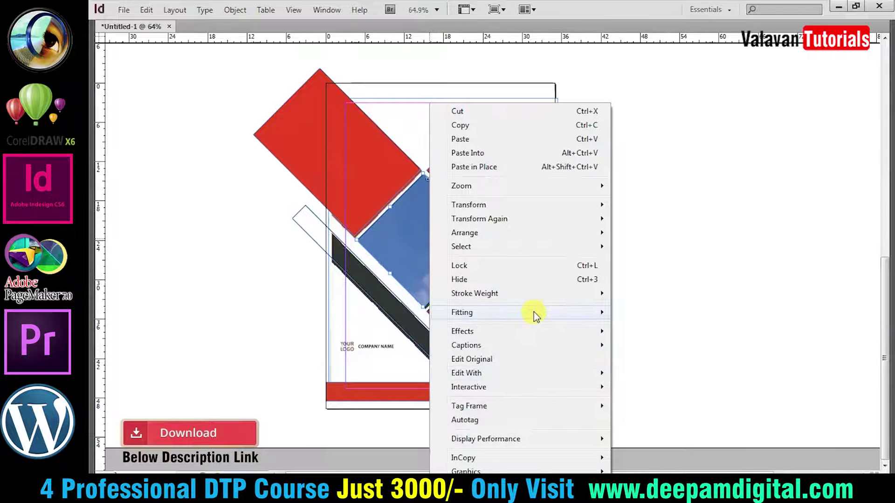
mouse_move(461, 312)
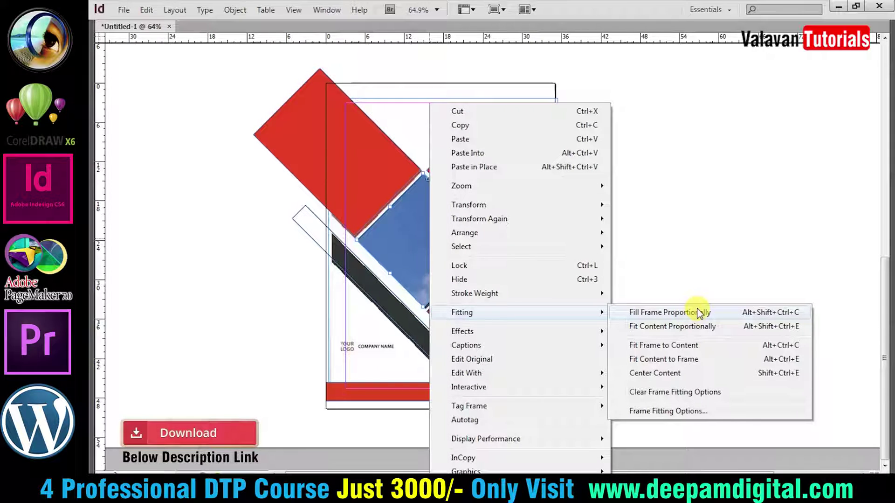
click(670, 312)
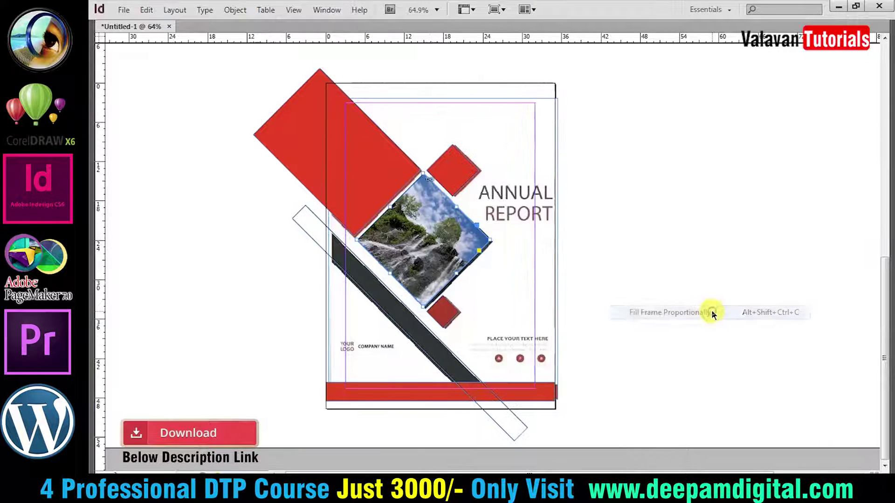
click(685, 304)
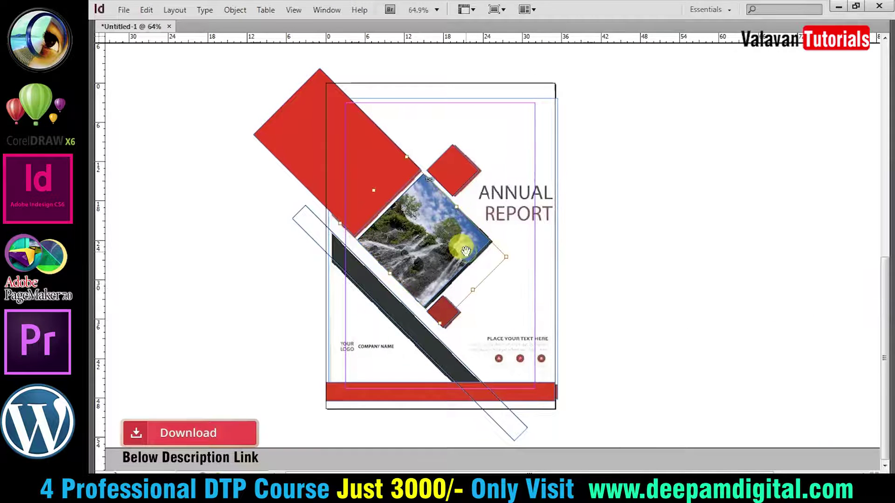
scroll(358, 213, up, 2)
click(520, 251)
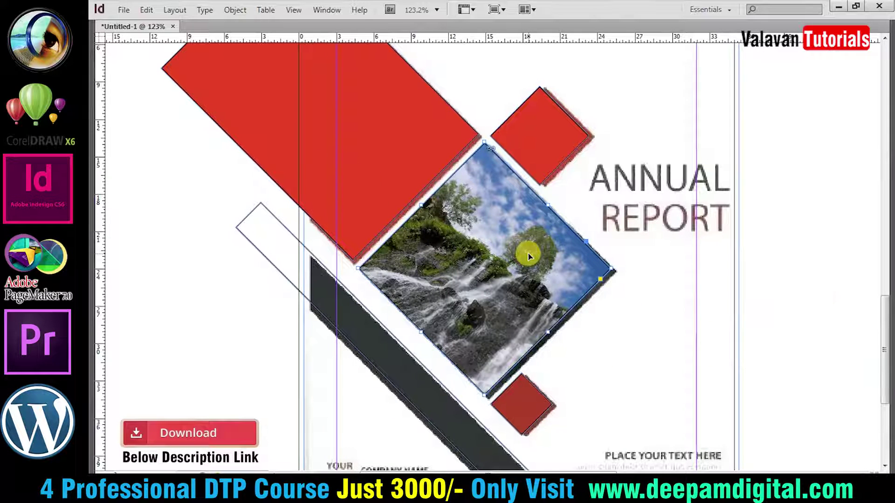
click(841, 296)
Step: Zoom in on the title area and draw a text frame for the Annual Report title
key(ctrl+minus)
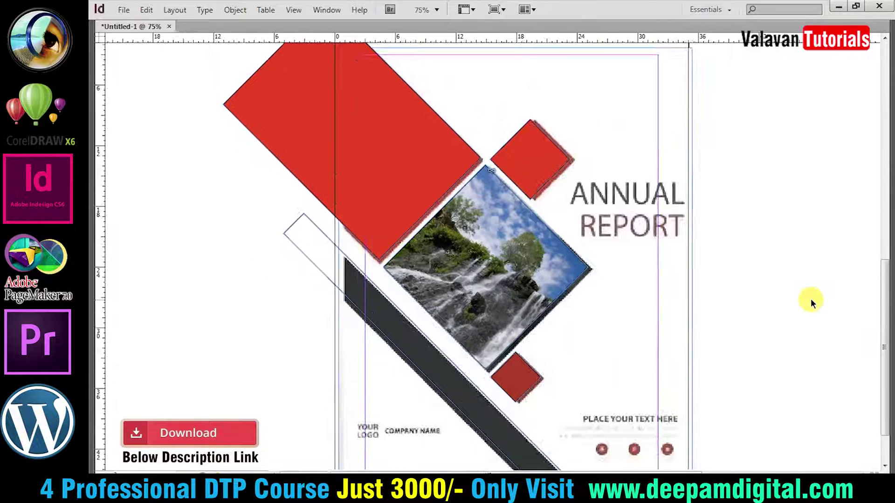
key(ctrl+minus)
key(z)
drag(766, 342, 426, 120)
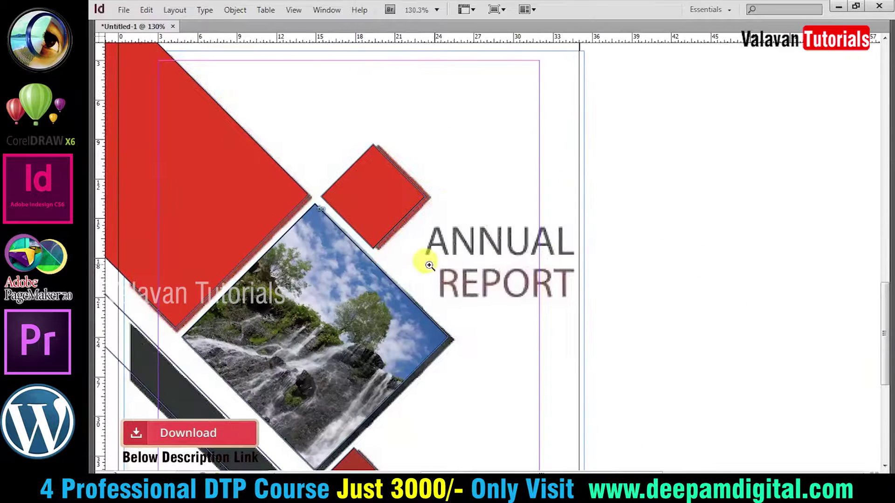
key(Tab)
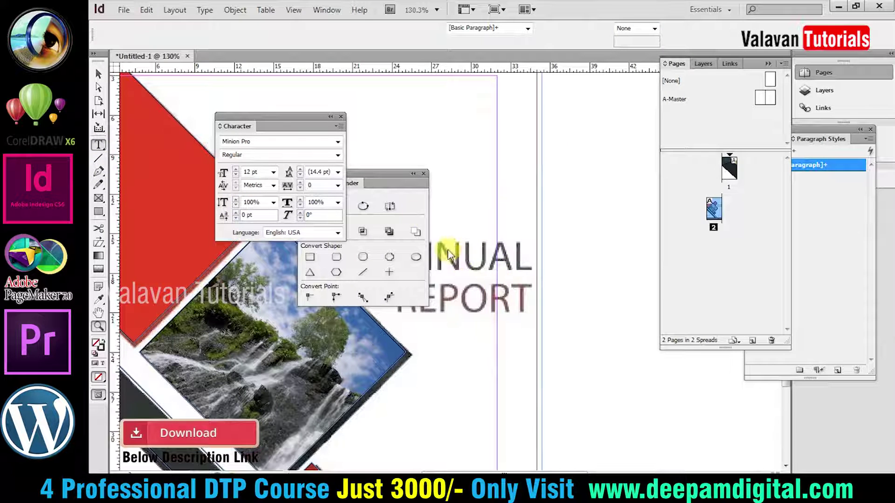
click(98, 144)
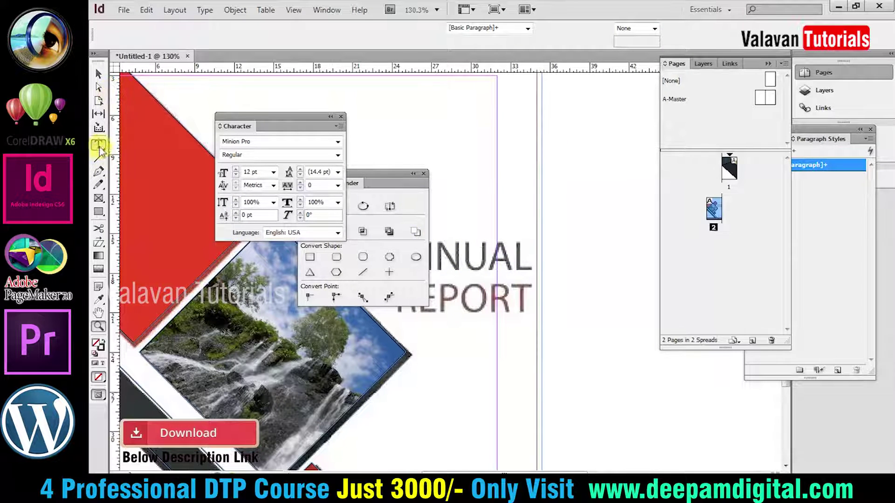
key(Tab)
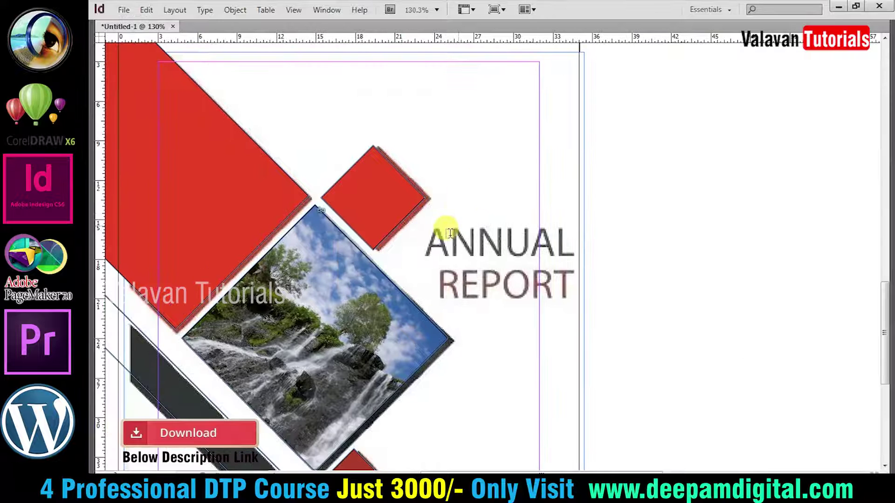
drag(492, 279, 611, 341)
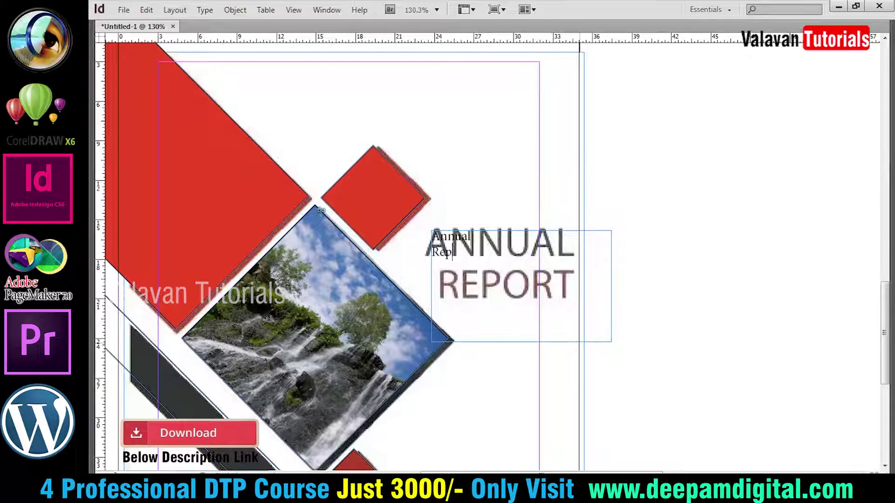
Step: Make the title all caps at 32 pt in heavy condensed Swis721 BlkCn BT
key(ctrl+a)
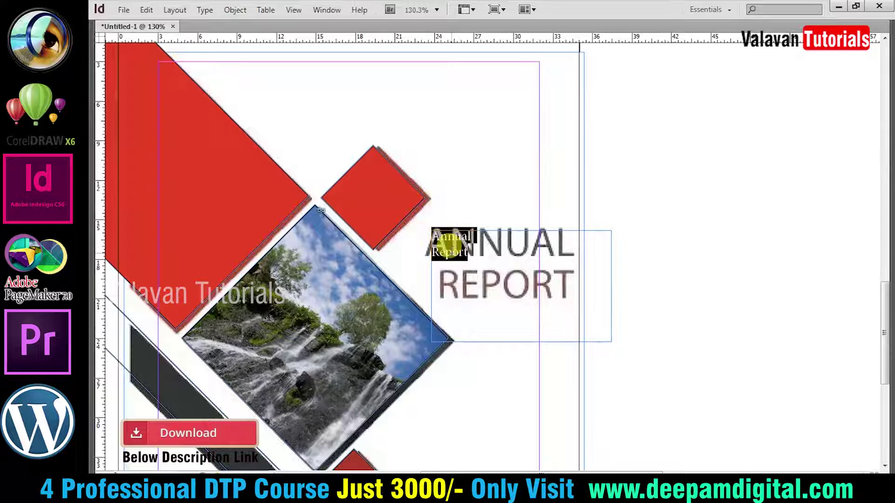
key(ctrl+shift+k)
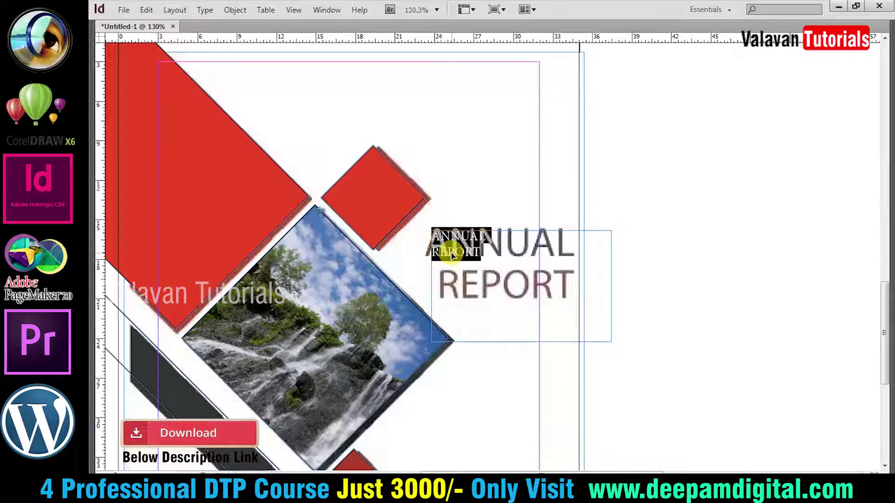
key(ctrl+shift+period)
key(ctrl+shift+period)
key(ctrl+shift+period)
key(ctrl+shift+period)
key(ctrl+shift+period)
key(ctrl+shift+period)
key(ctrl+shift+period)
key(ctrl+shift+period)
key(ctrl+shift+period)
key(ctrl+shift+period)
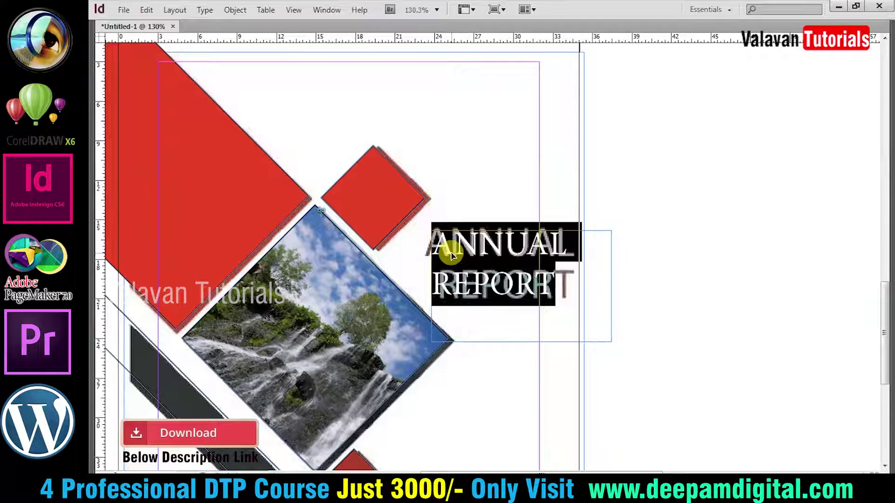
key(ctrl+shift+period)
key(ctrl+t)
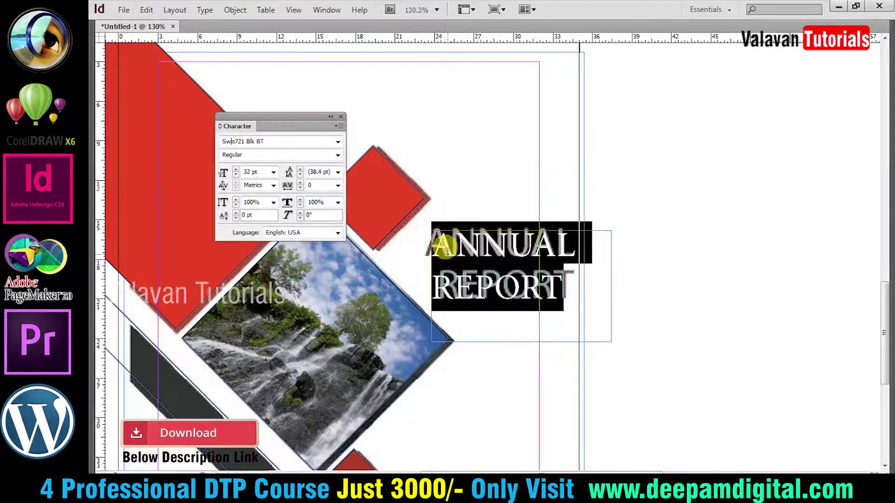
key(Down)
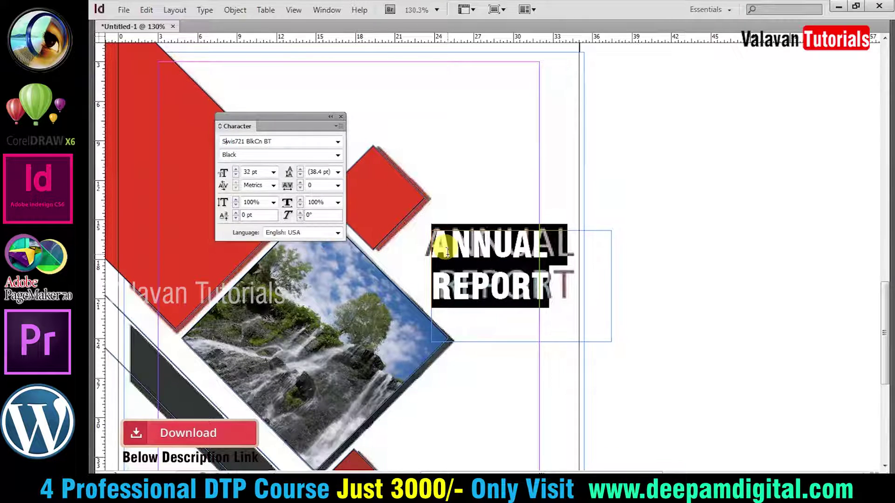
Step: Set REPORT in Swis721 Cn BT with tracking 140
double_click(517, 282)
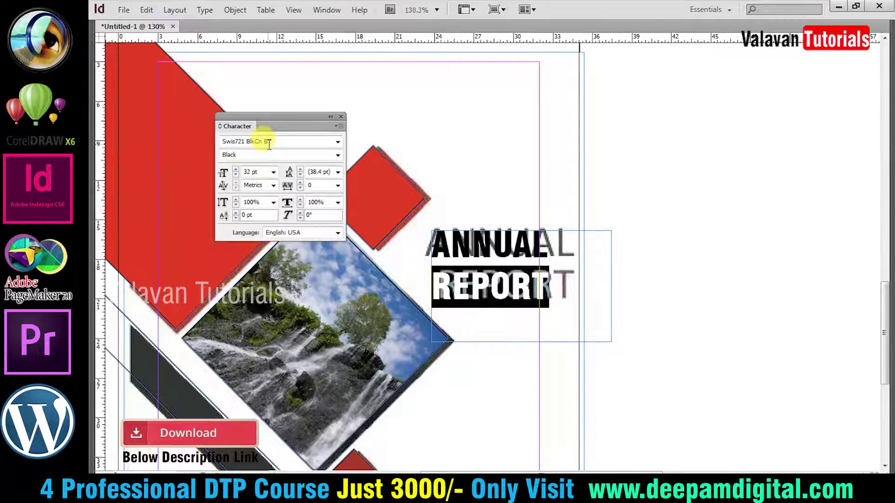
key(Down)
key(alt+Right)
key(alt+Right)
key(alt+Right)
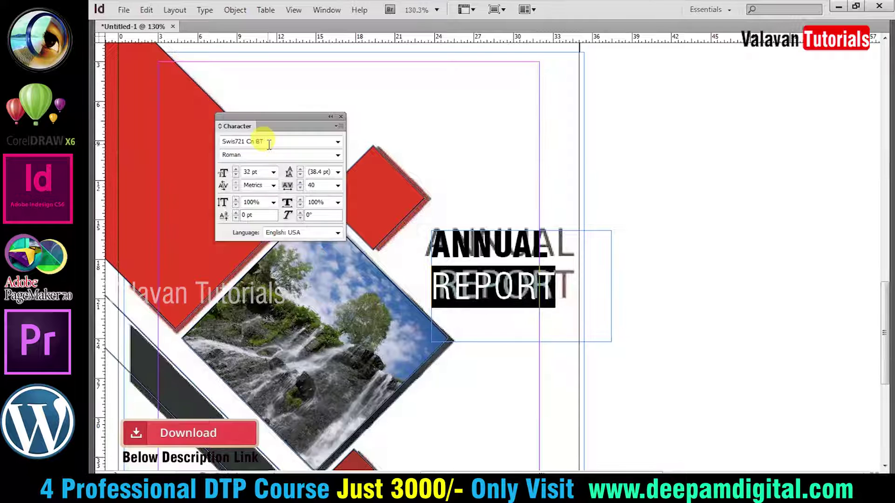
key(alt+Right)
key(alt+Right)
key(alt+Right)
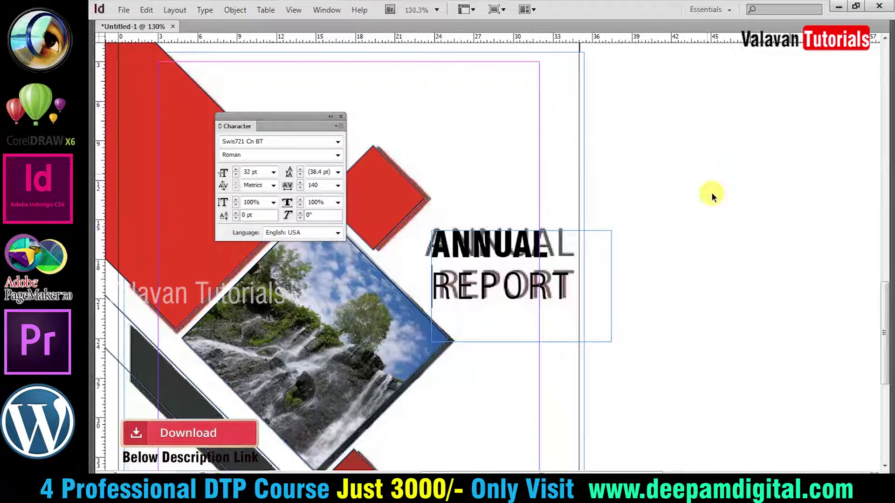
double_click(514, 295)
key(ctrl+t)
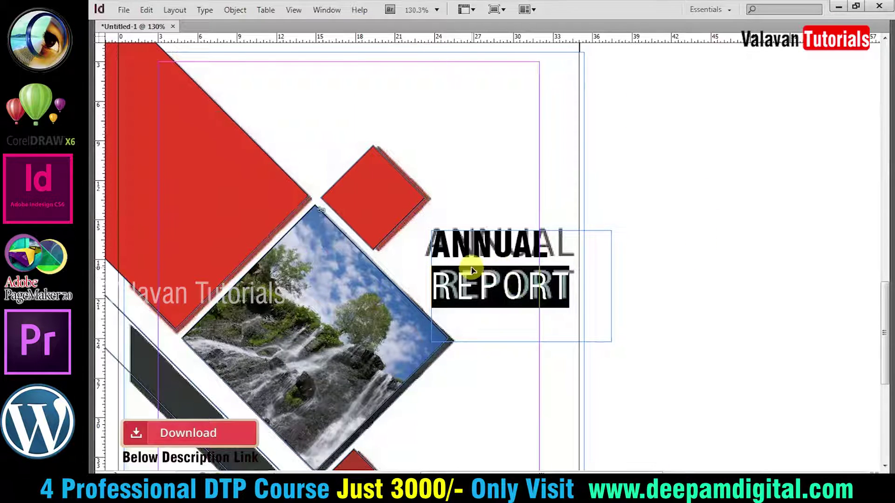
key(Escape)
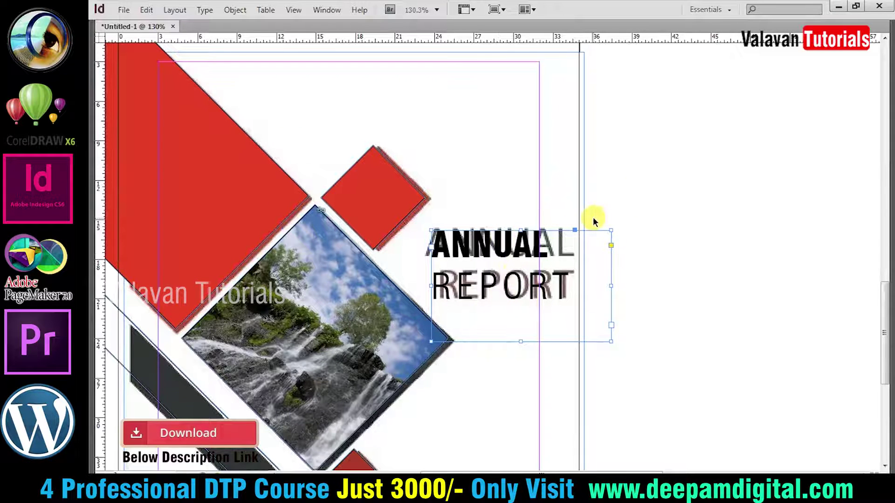
Step: Open the Swatches panel and colour REPORT with the C=100 M=0 Y=0 K=0 swatch
click(326, 9)
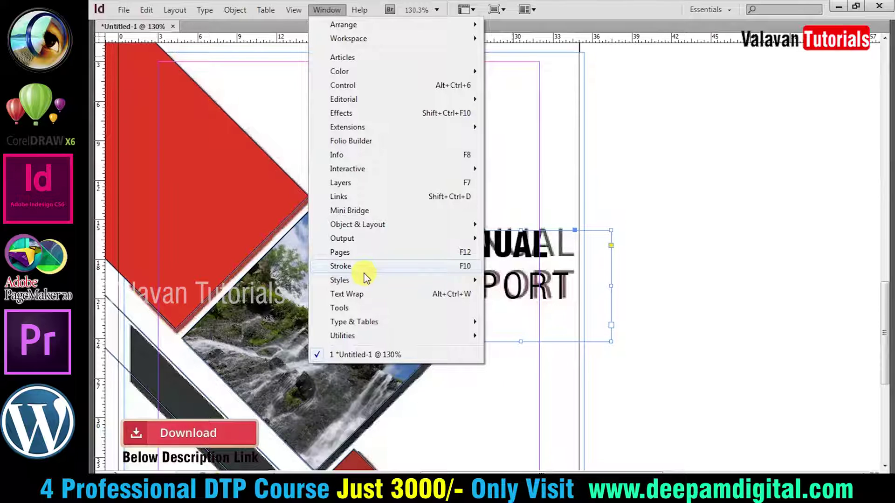
mouse_move(392, 72)
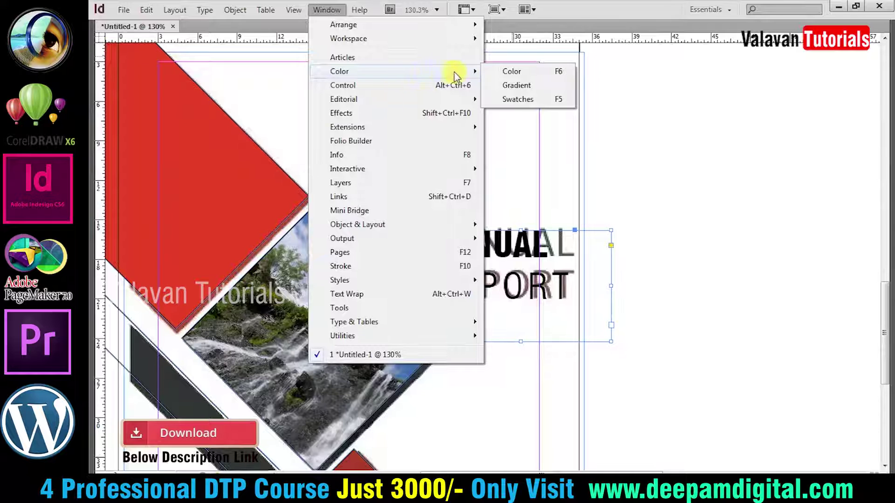
click(548, 100)
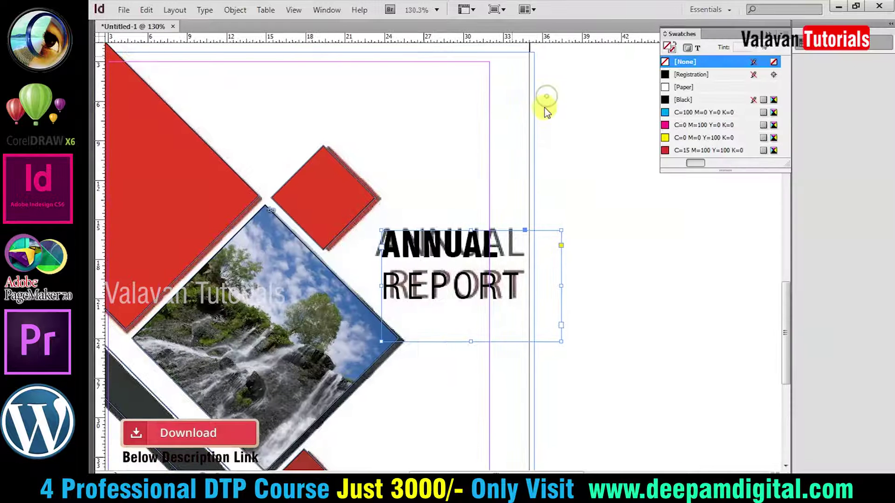
double_click(461, 279)
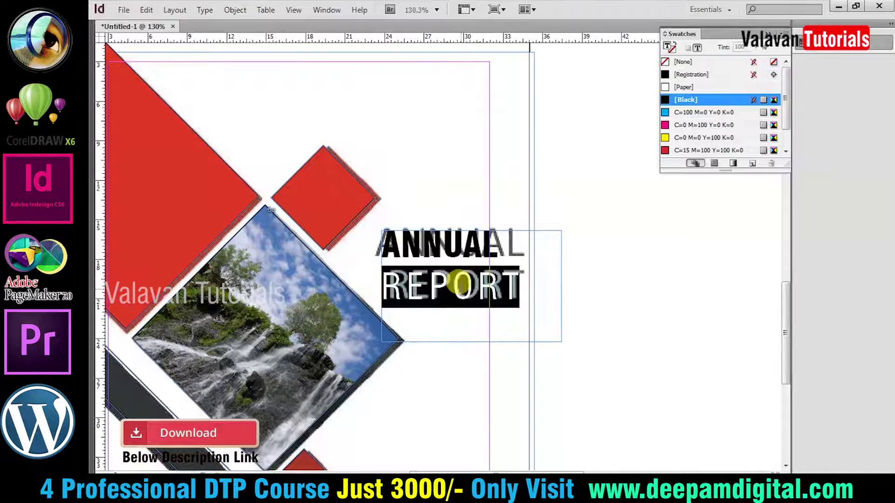
click(700, 112)
click(621, 251)
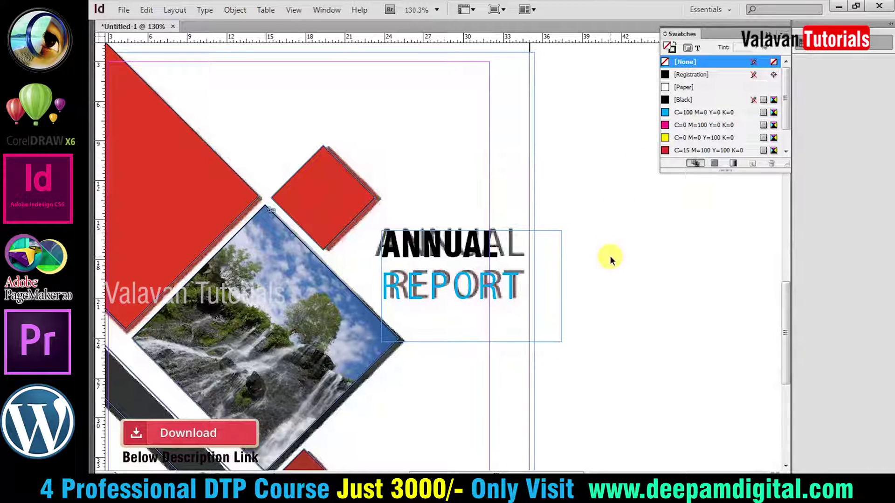
key(ctrl+minus)
Step: Fill the outlined diagonal band with the dark grey sampled from the adjacent strip
scroll(615, 242, down, 3)
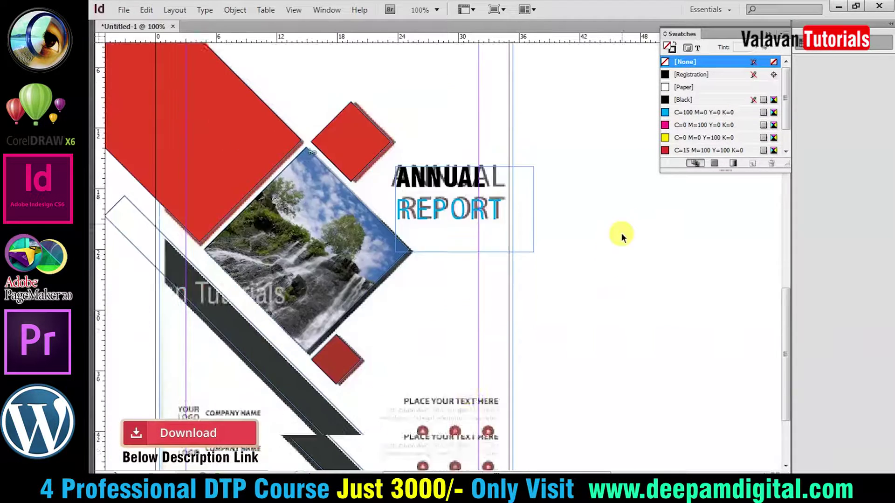
scroll(592, 289, down, 1)
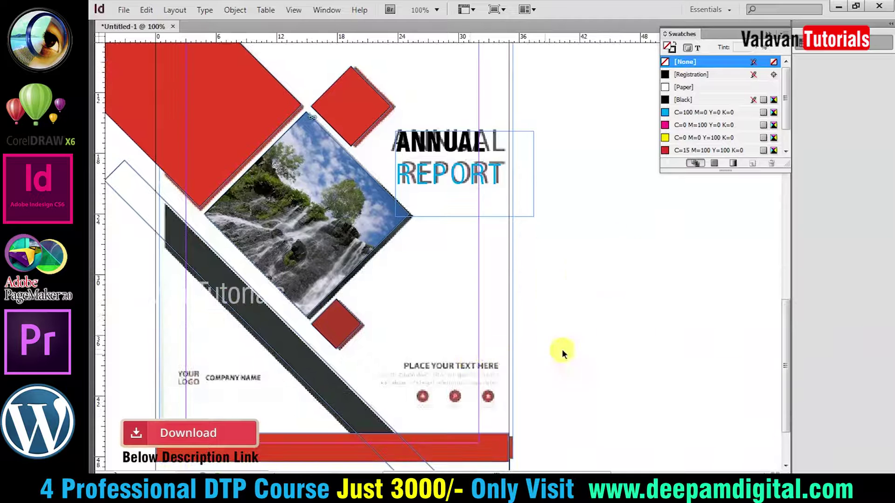
click(130, 166)
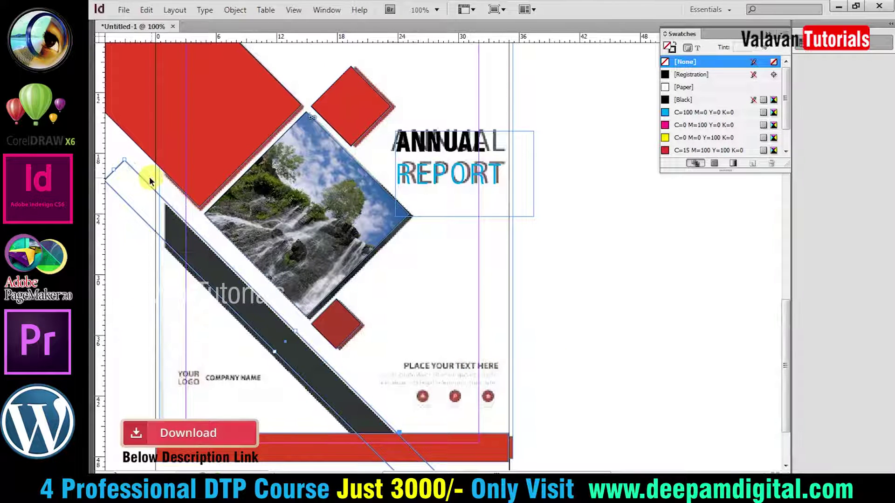
click(206, 257)
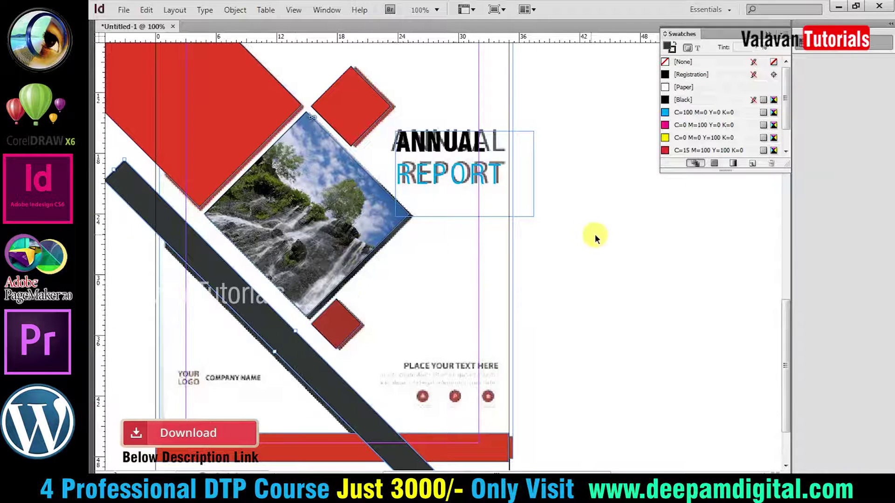
key(ctrl+minus)
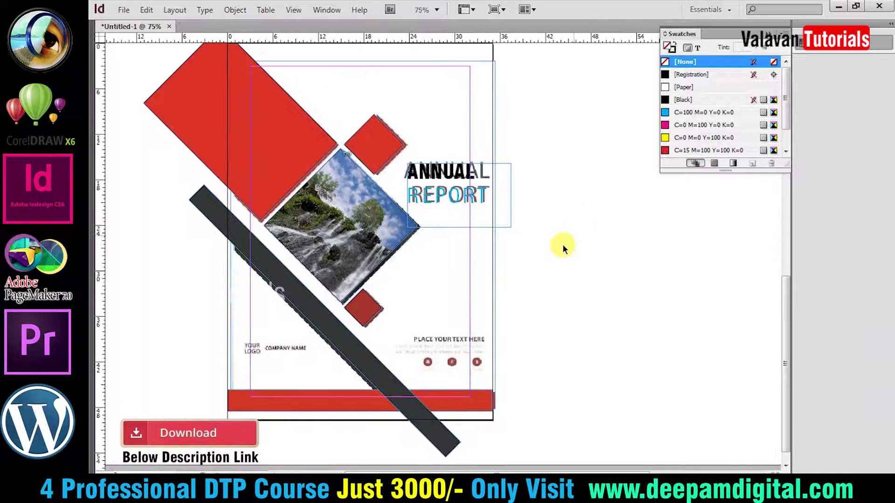
click(387, 323)
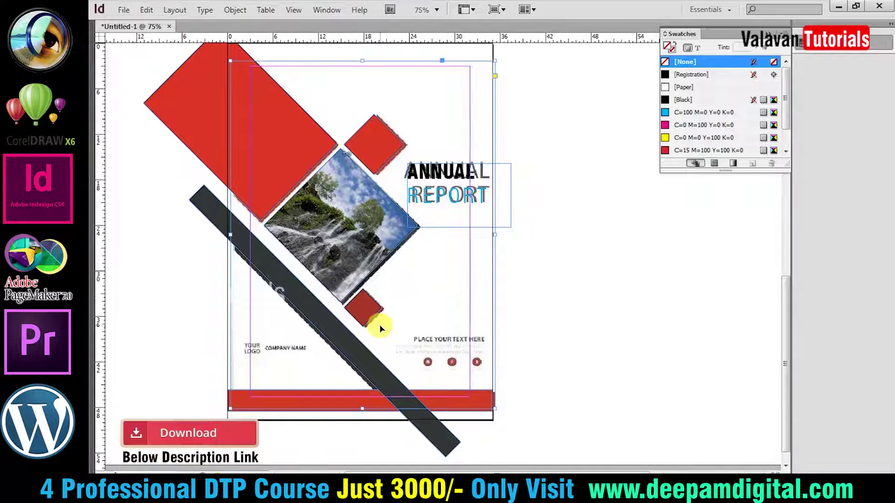
drag(200, 240, 626, 405)
click(620, 334)
Step: Copy the black circle onto the red icons and select all three circles
drag(644, 357, 361, 209)
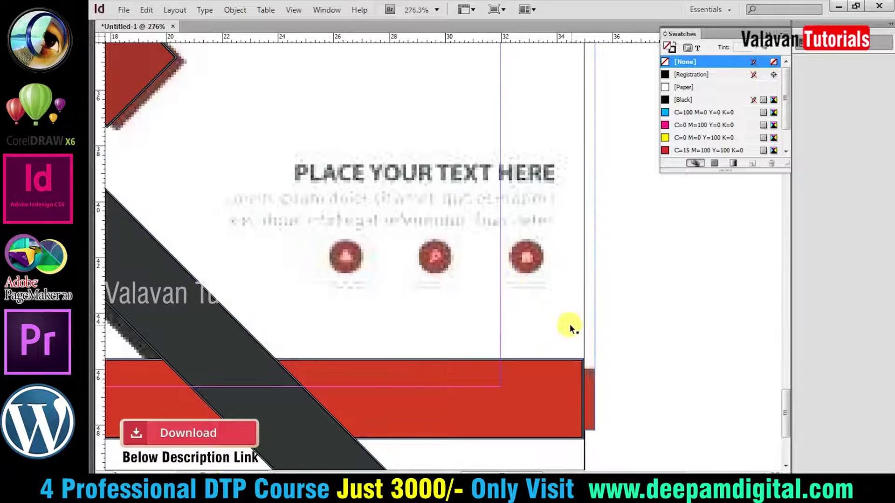
drag(326, 242, 367, 282)
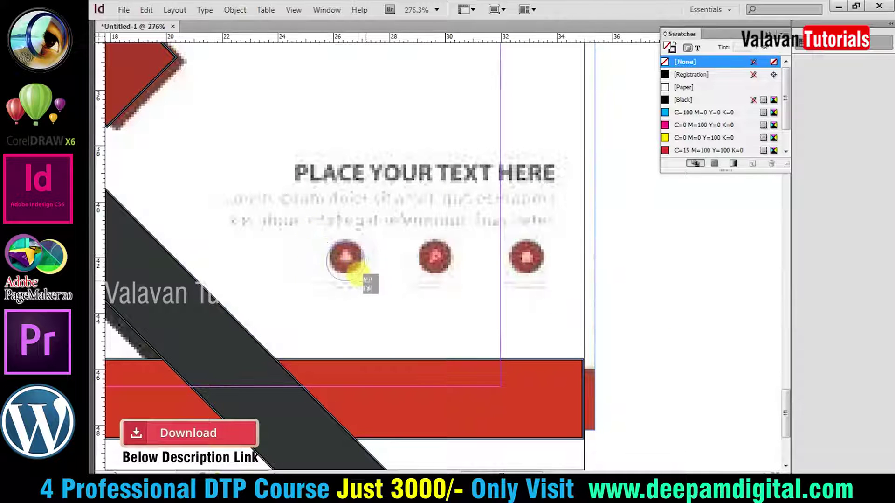
key(Tab)
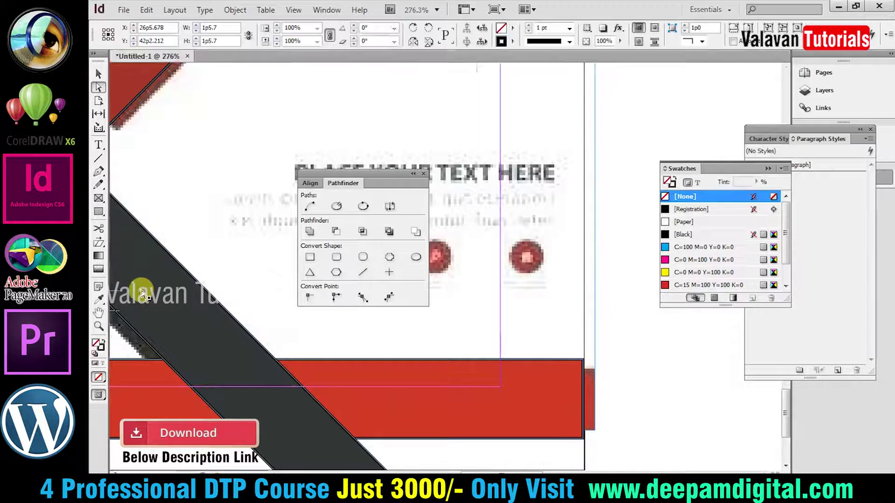
key(Tab)
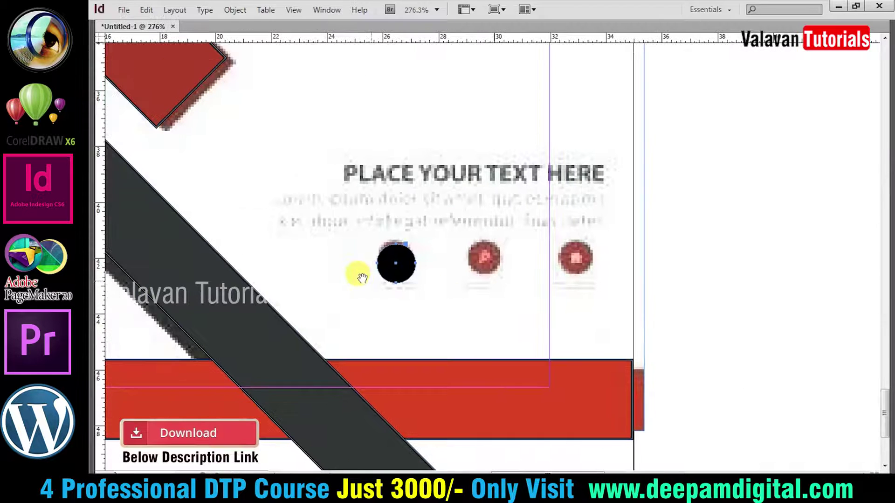
drag(396, 262, 566, 262)
click(709, 314)
click(565, 272)
shift+click(472, 264)
shift+click(394, 263)
Step: Distribute the three circles evenly by left edges, aligned to the selection
key(shift+F7)
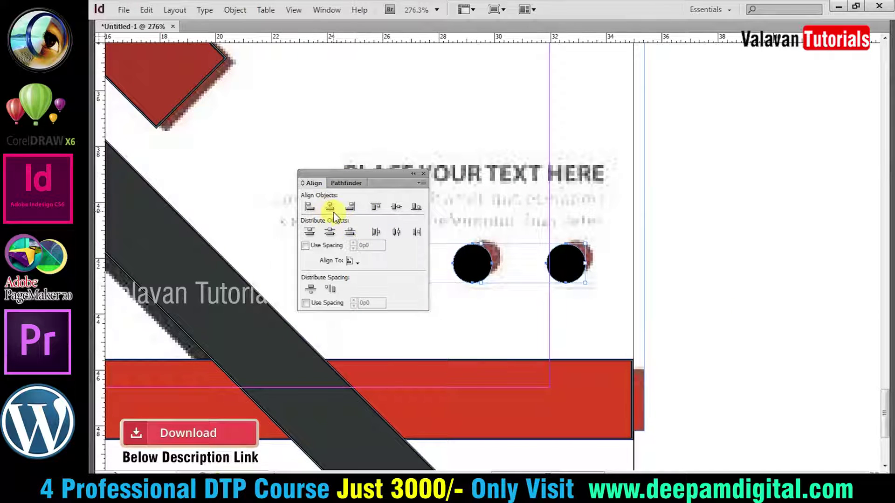
click(330, 232)
key(ctrl+z)
click(394, 234)
key(ctrl+z)
click(353, 261)
click(398, 263)
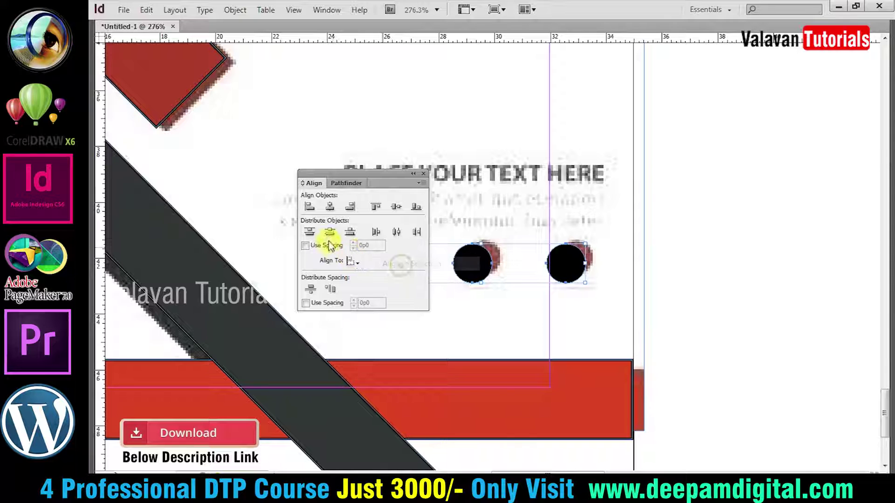
click(377, 232)
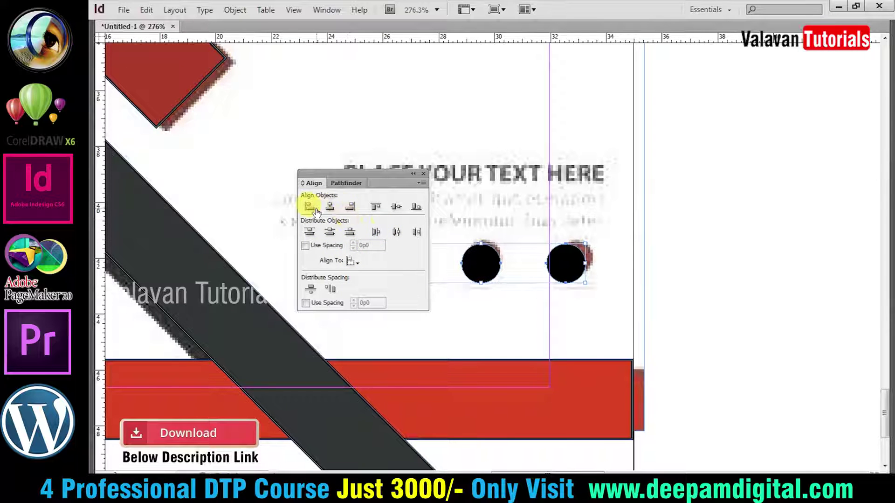
Step: Send the dark diagonal bar to the back, behind the red bar
key(ctrl+0)
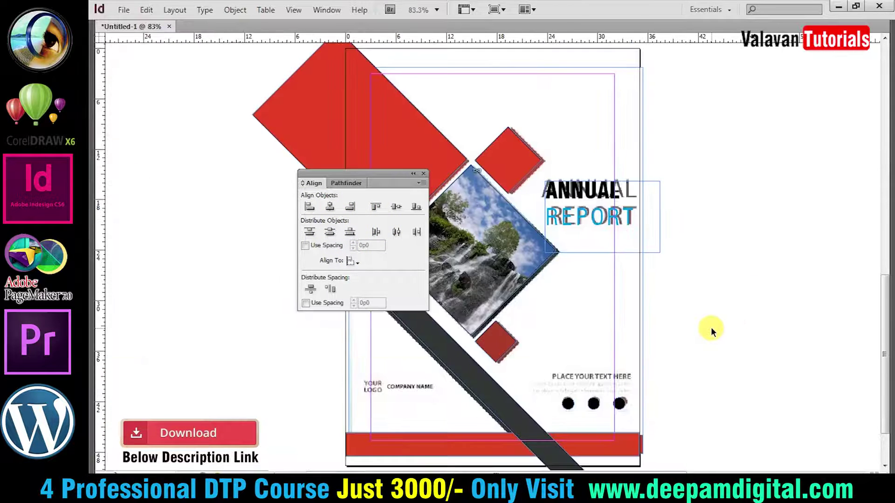
key(F5)
key(Tab)
key(Tab)
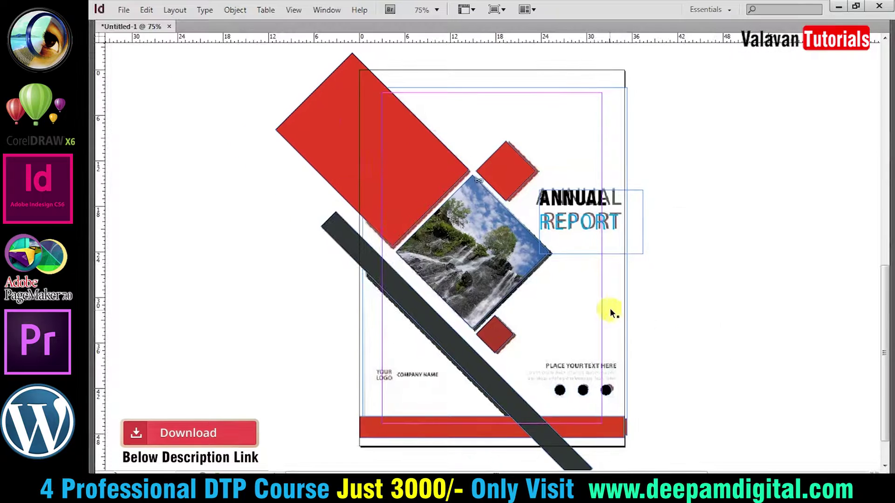
scroll(669, 329, down, 2)
click(472, 311)
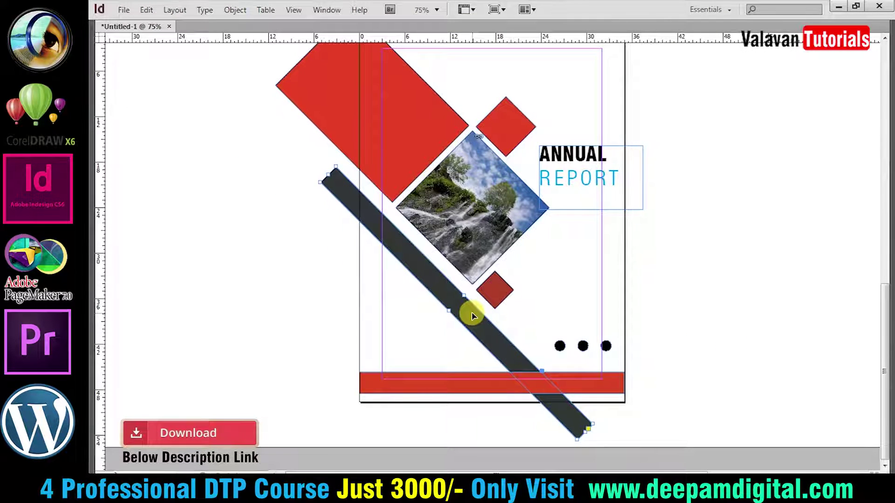
right_click(457, 302)
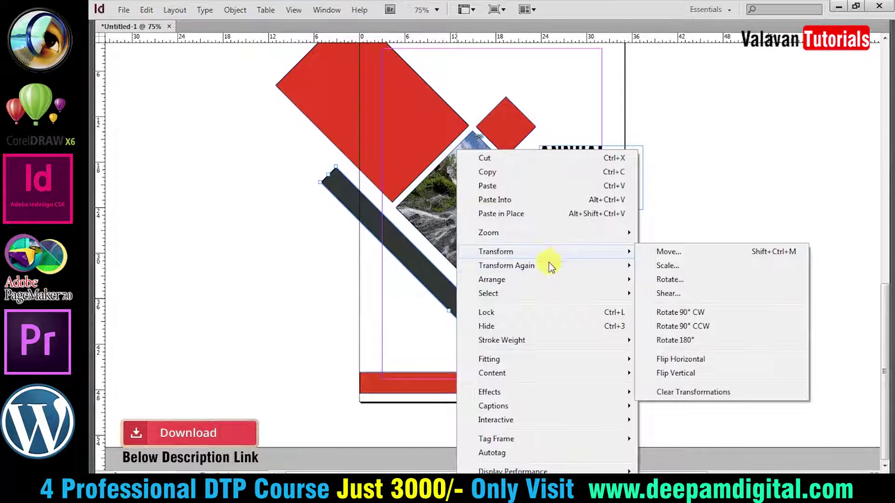
mouse_move(492, 279)
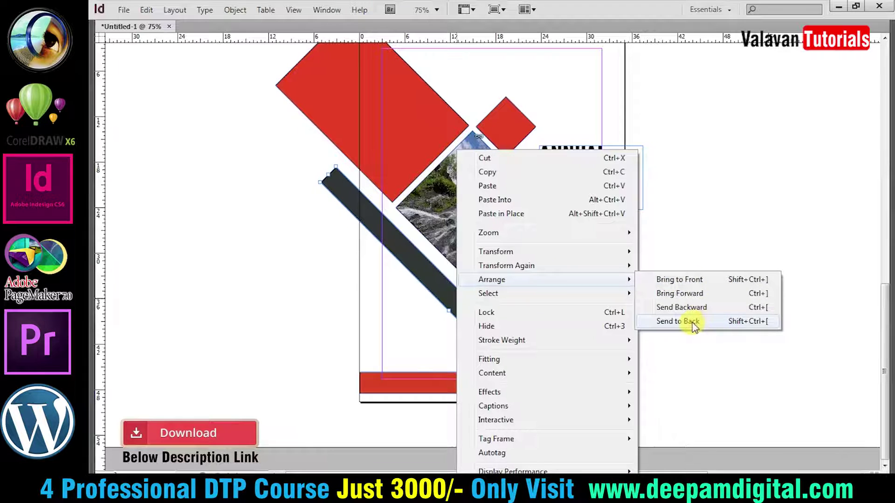
click(772, 325)
click(770, 325)
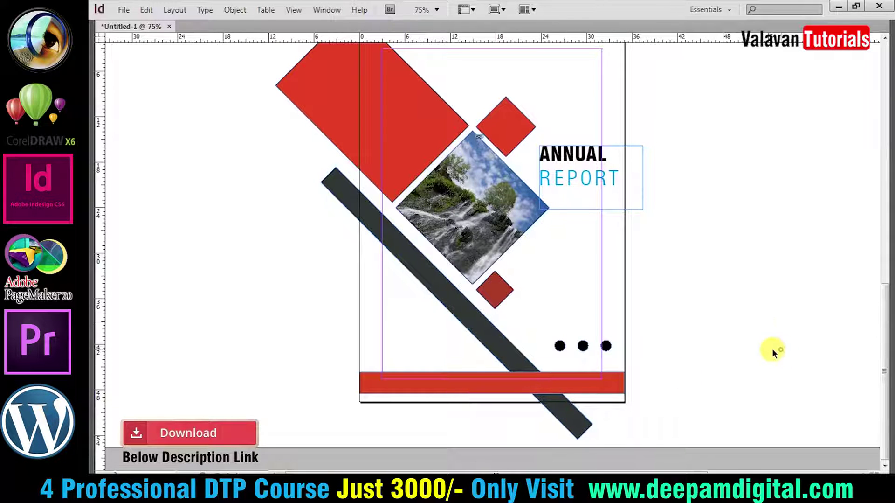
scroll(509, 307, up, 3)
Step: Trim the large red shape at the left page edge with Pathfinder Subtract
click(330, 146)
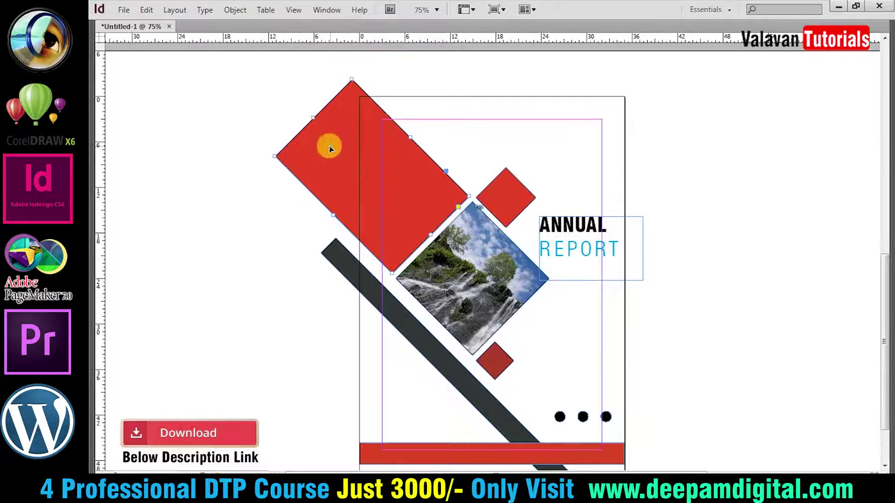
drag(236, 54, 359, 315)
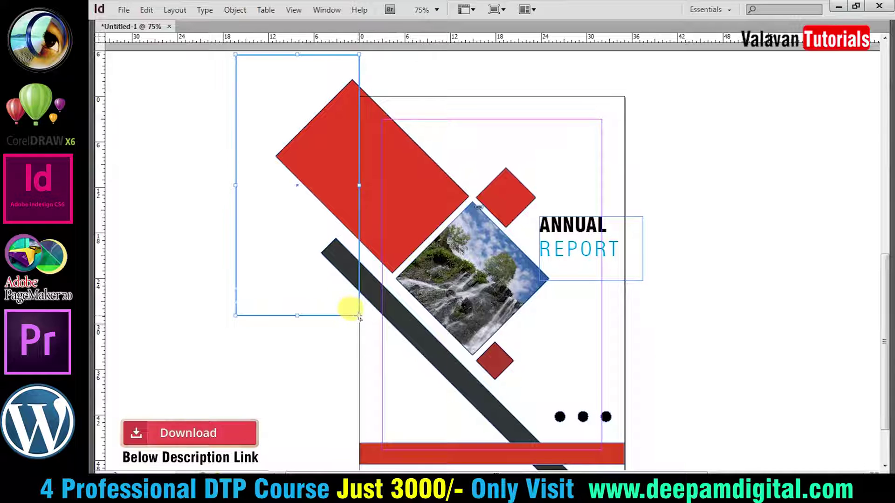
shift+click(378, 141)
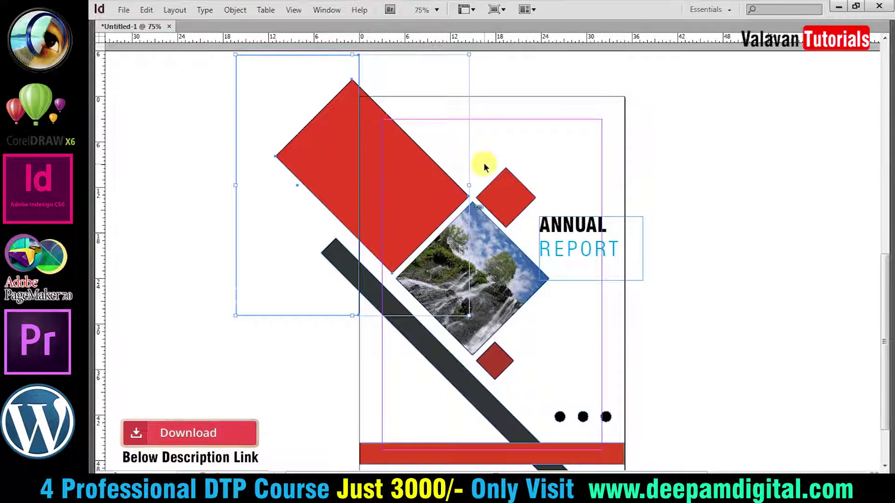
key(shift+F7)
key(Tab)
click(346, 183)
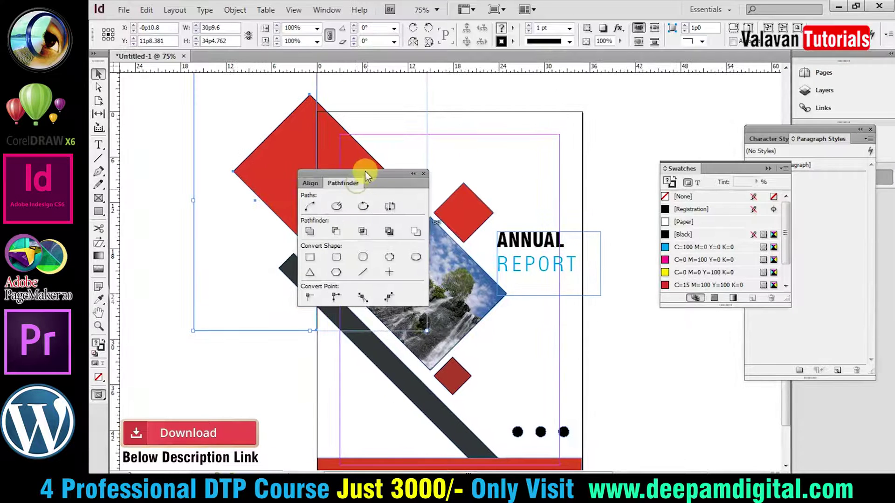
drag(366, 174, 630, 247)
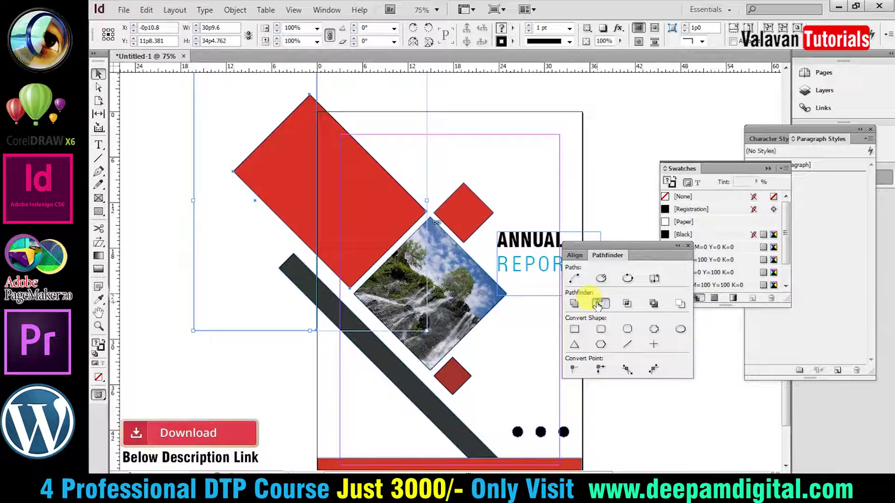
click(599, 305)
click(246, 231)
Step: Trim the dark diagonal bar flush with the left page edge using Pathfinder Subtract
key(m)
drag(241, 122, 317, 379)
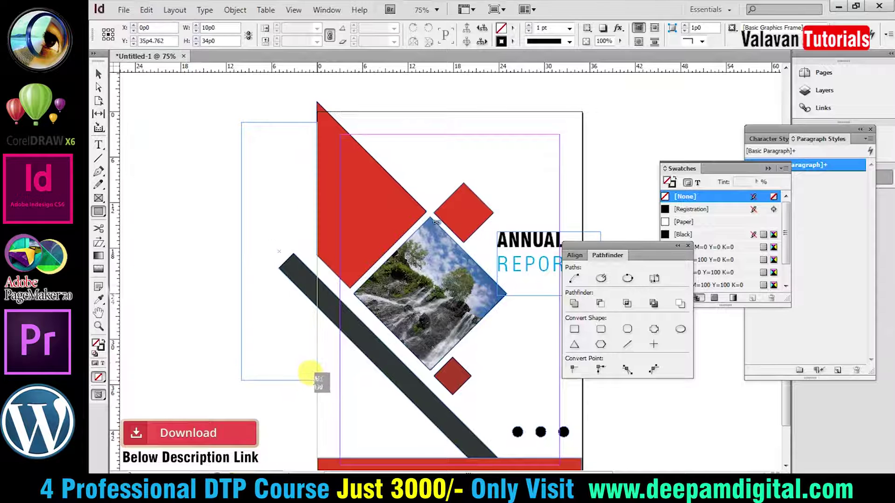
key(v)
shift+click(324, 303)
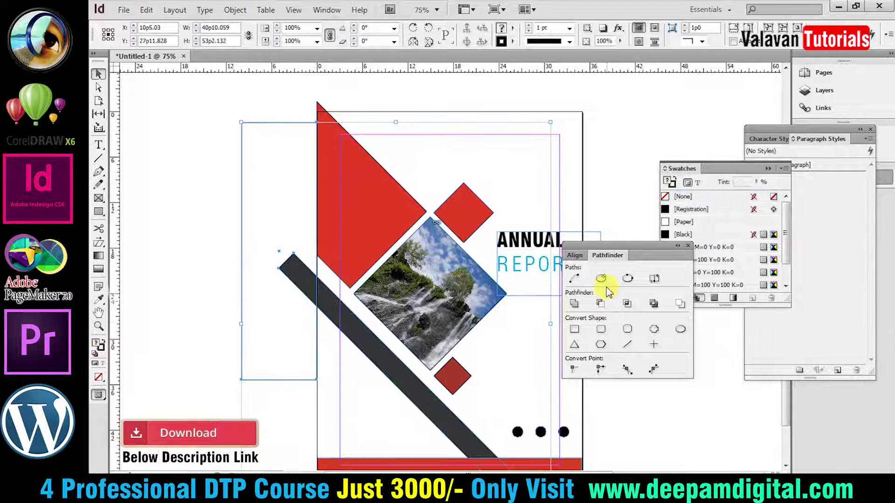
click(602, 304)
scroll(374, 319, down, 2)
click(256, 250)
key(w)
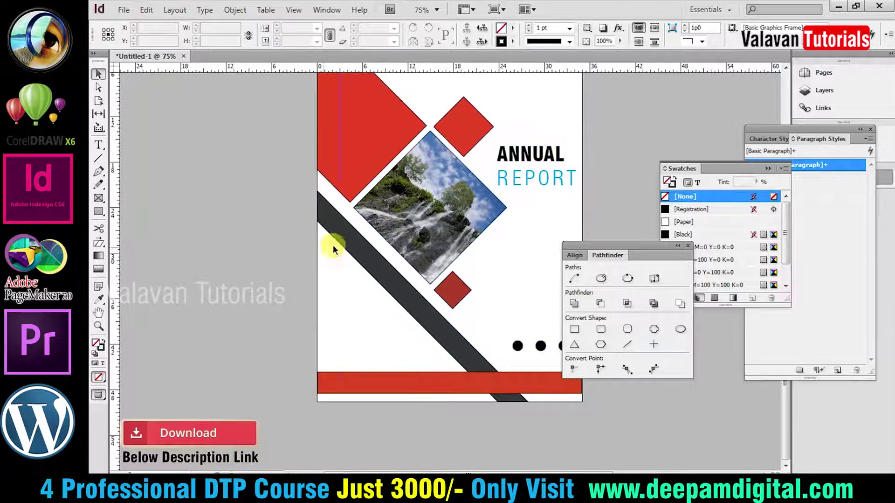
scroll(387, 242, down, 2)
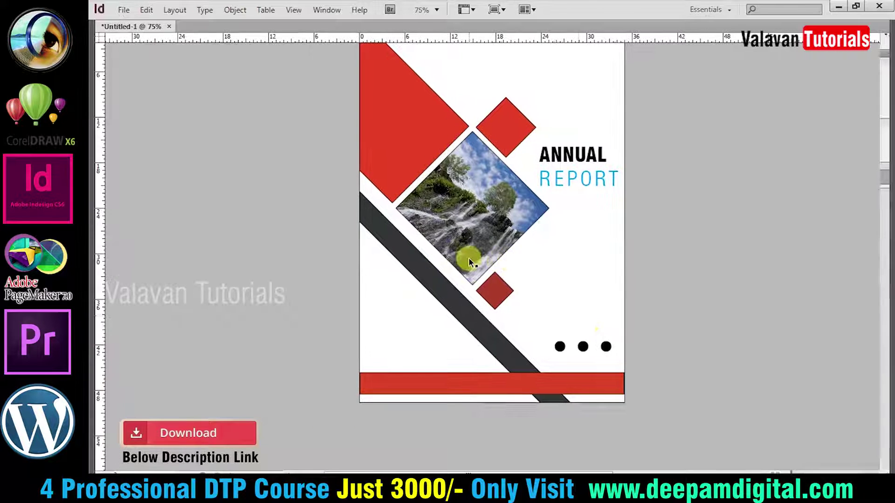
key(Tab)
Step: Subtract a rectangle below the page from the dark bar's end, then preview the cover
key(w)
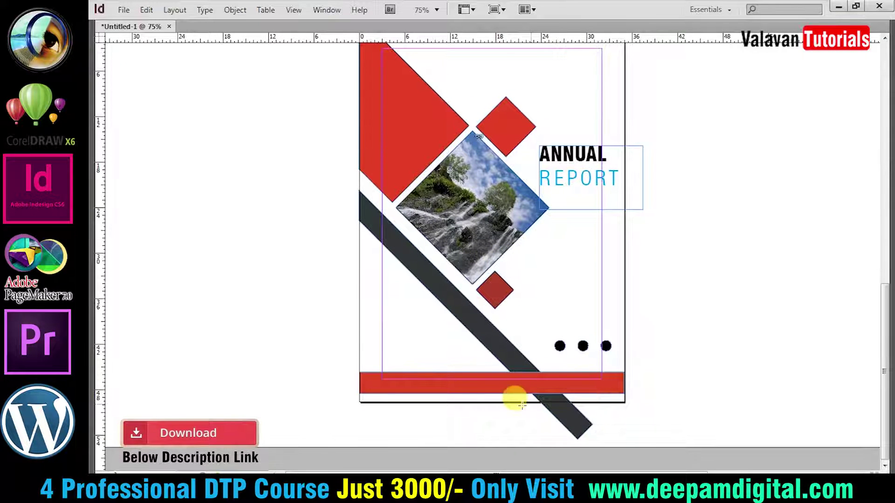
drag(685, 450, 640, 440)
shift+click(503, 359)
key(Tab)
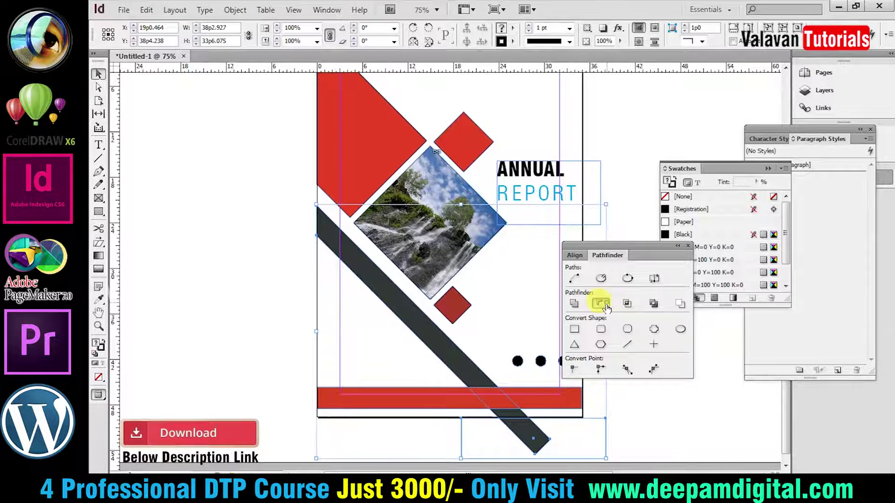
click(607, 304)
key(Tab)
key(w)
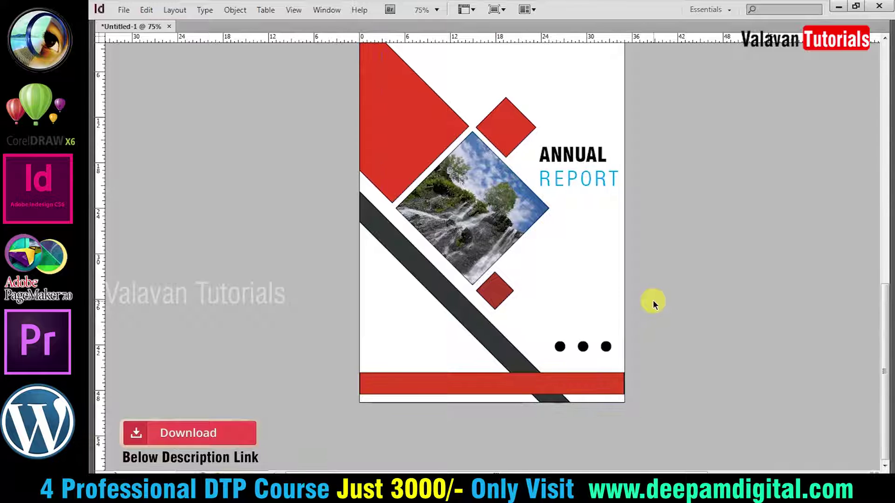
key(ctrl+minus)
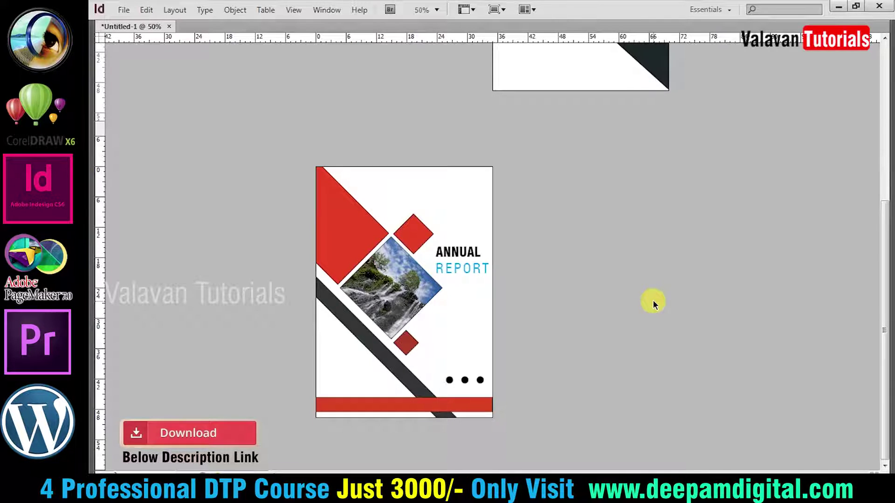
Step: Marquee-select all objects on the Annual Report cover and show the panels
scroll(553, 280, up, 5)
scroll(590, 205, down, 4)
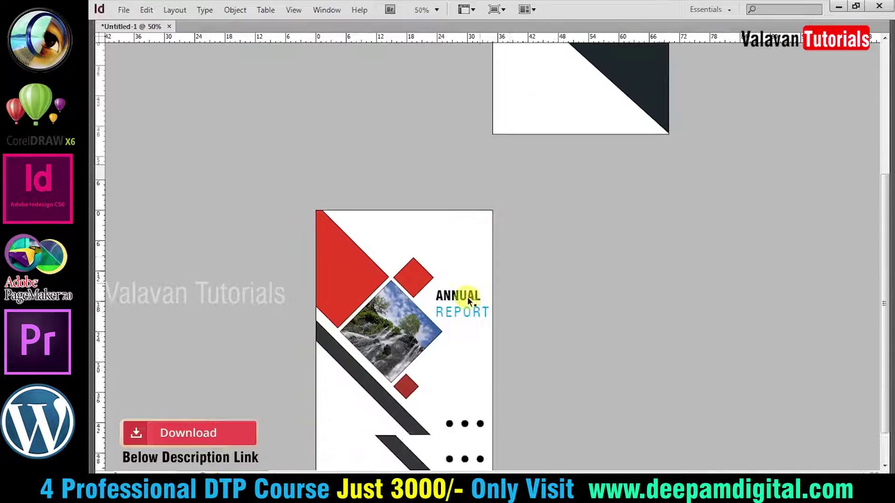
scroll(577, 309, down, 1)
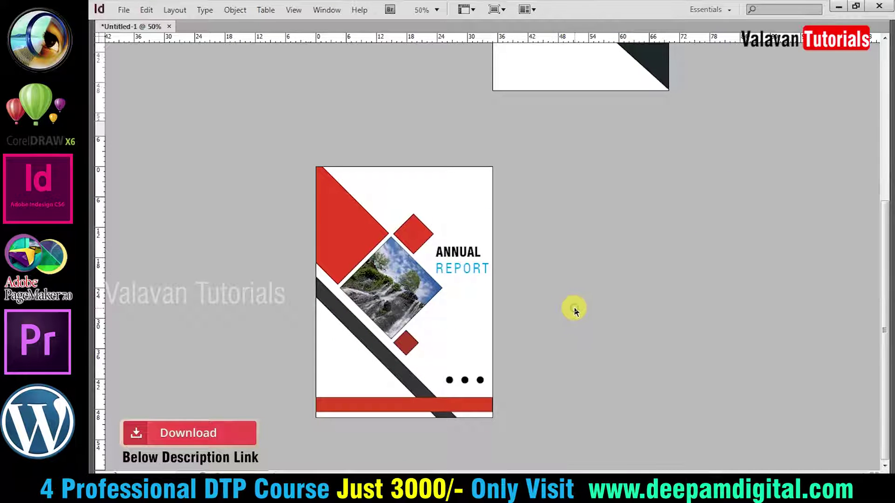
drag(288, 143, 536, 413)
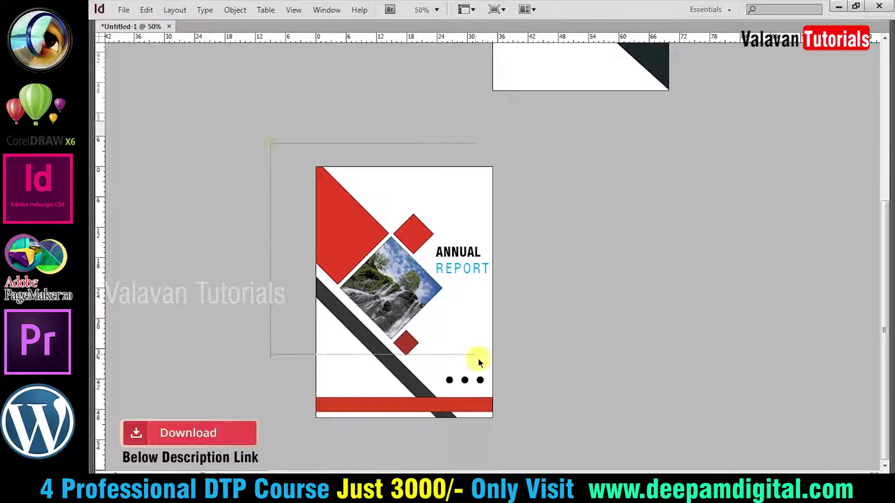
key(Tab)
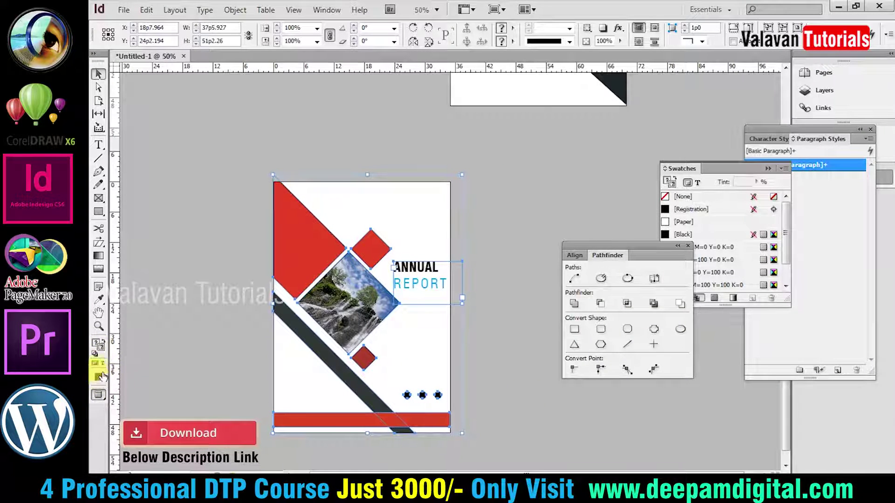
Step: Give the selected cover objects a solid stroke and zoom in to inspect the photo corner
click(94, 56)
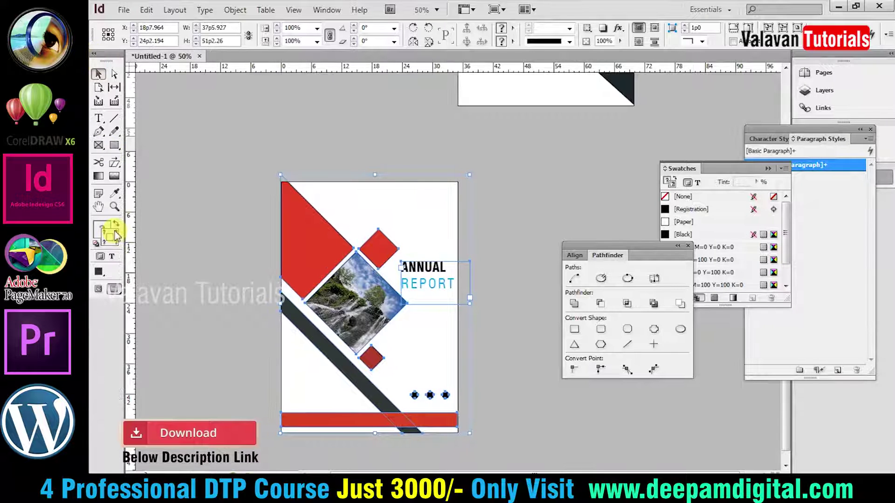
click(101, 274)
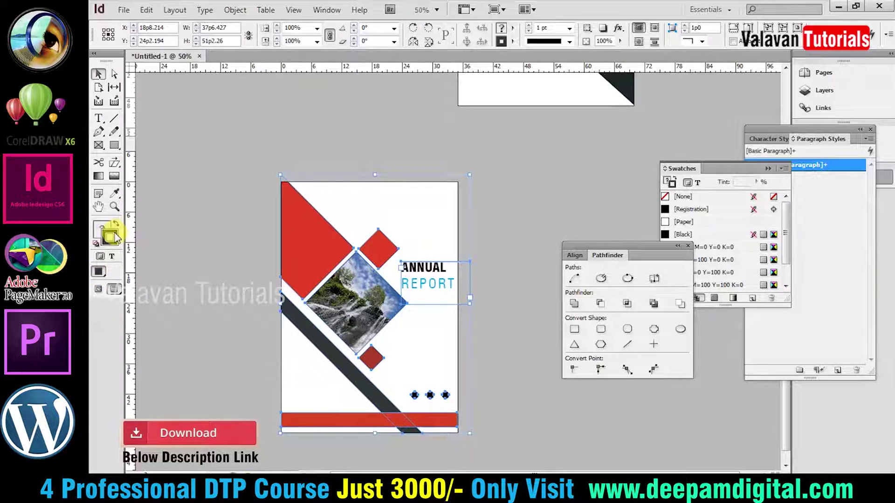
click(684, 196)
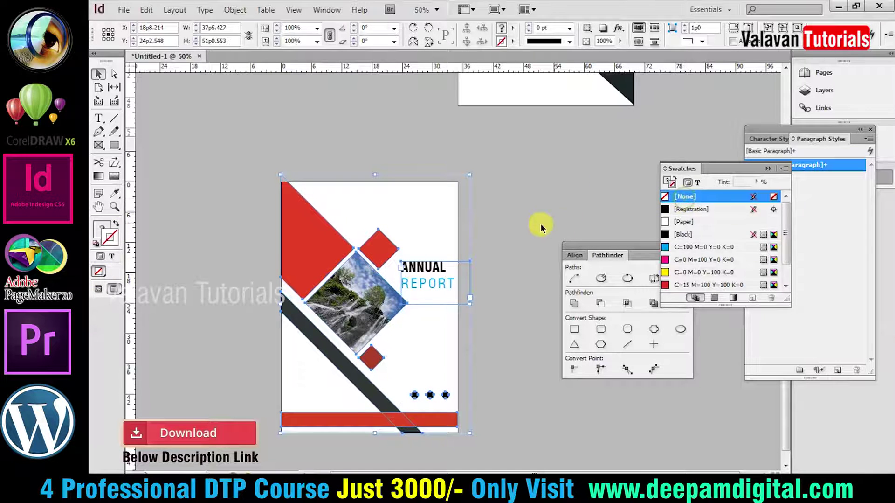
click(523, 225)
key(z)
drag(271, 180, 444, 278)
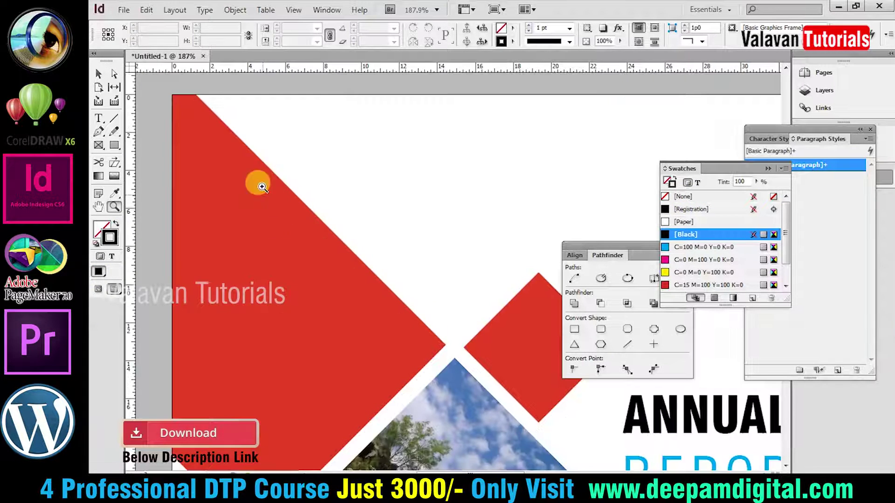
click(508, 388)
drag(404, 192, 620, 393)
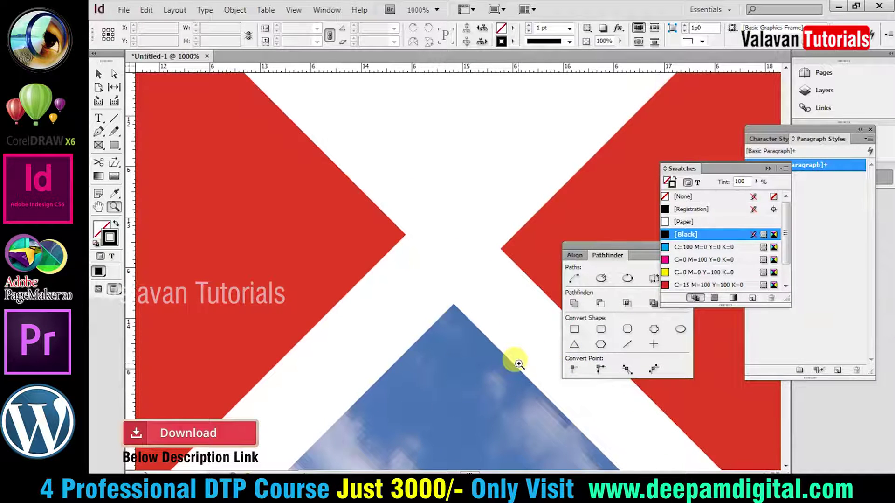
Step: Delete the old dark cover design from the first spread and add a blank facing page
key(ctrl+0)
key(Tab)
key(ctrl+0)
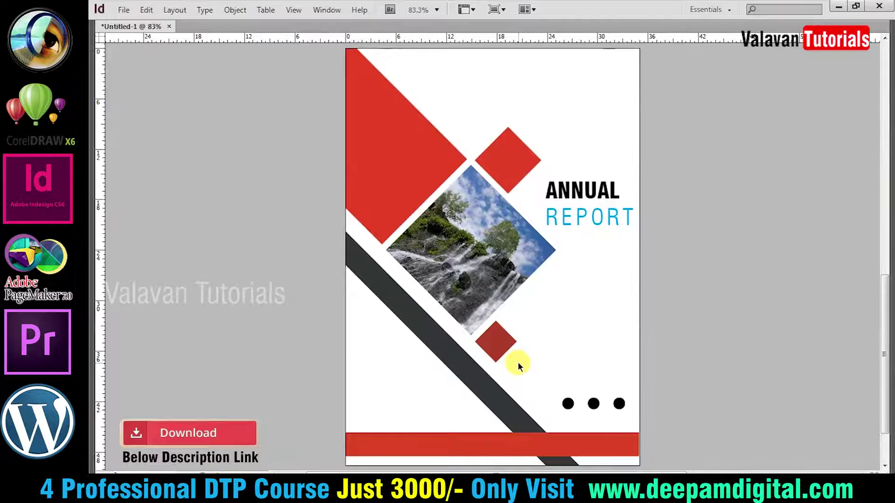
key(w)
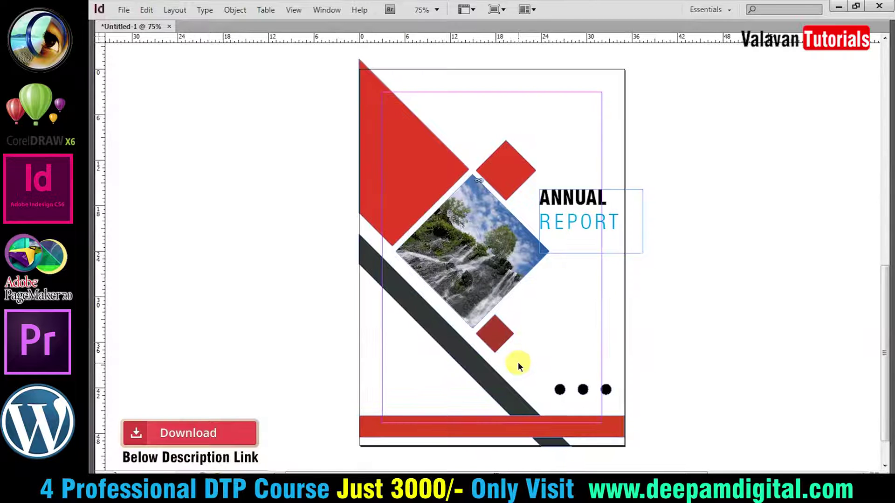
scroll(519, 362, up, 3)
key(ctrl+minus)
key(ctrl+minus)
key(ctrl+minus)
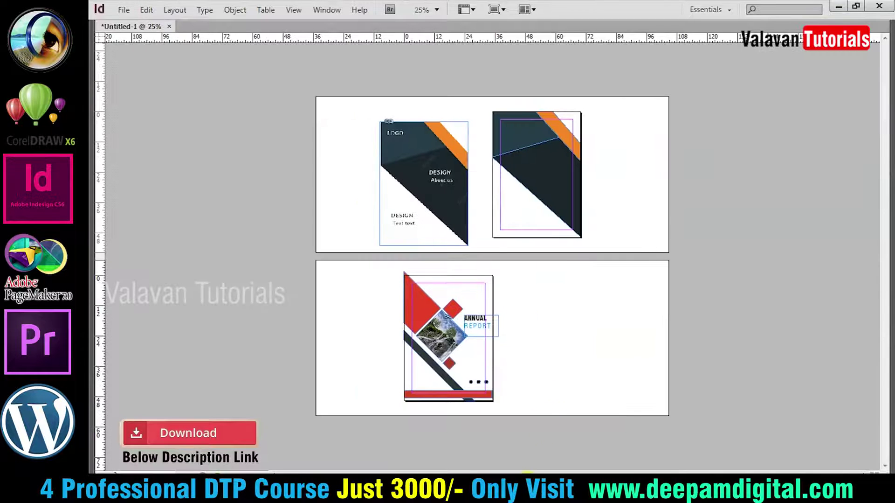
key(Delete)
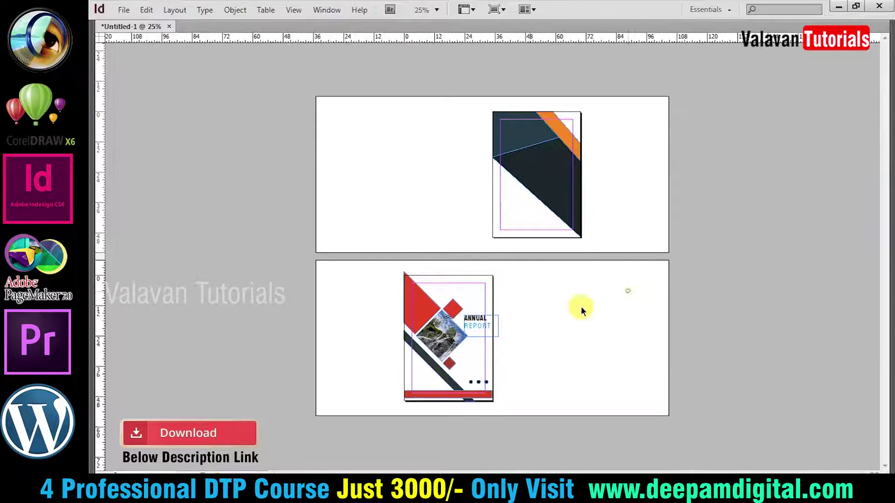
click(528, 326)
key(ctrl+shift+p)
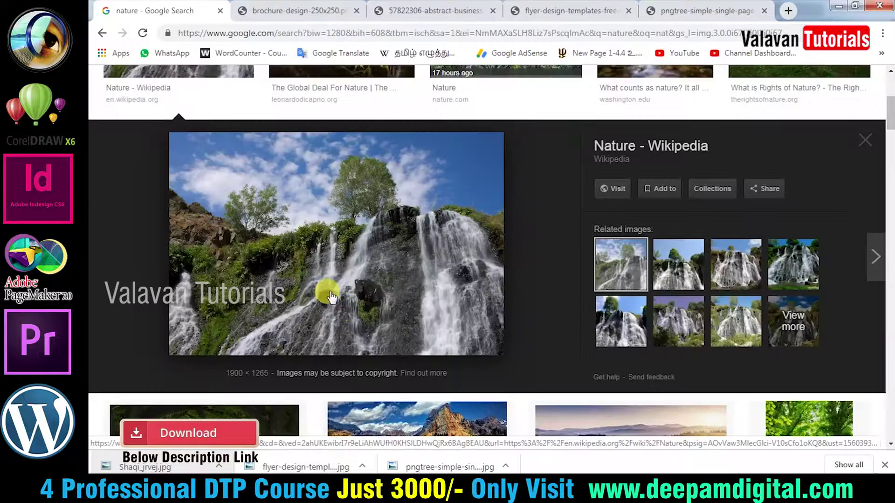
Step: Copy the yellow business brochure image from the 123rf brochure tab in Chrome
scroll(350, 292, up, 2)
scroll(373, 296, up, 3)
click(543, 9)
click(436, 10)
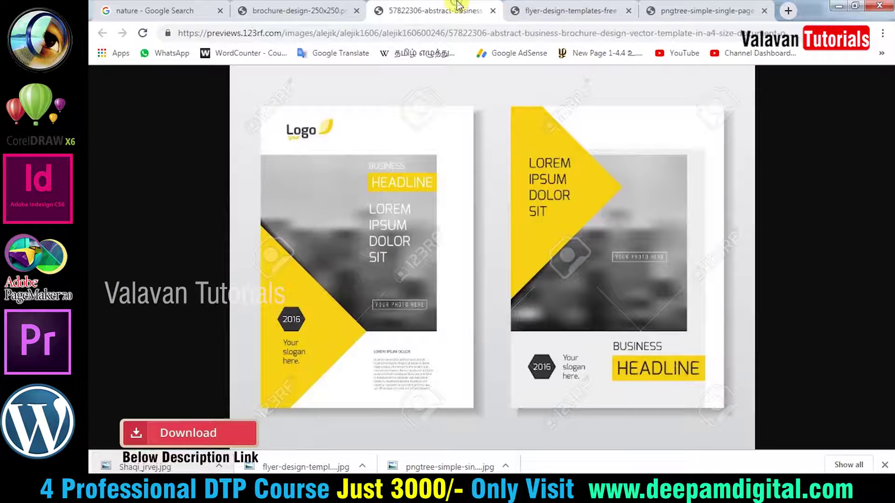
right_click(561, 215)
click(605, 251)
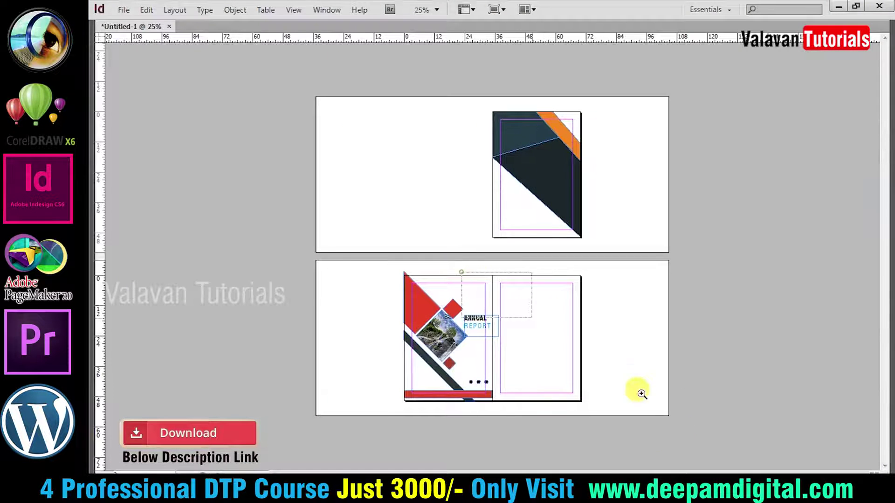
Step: Paste the brochure image onto the cover spread and try resizing its frame
key(ctrl+alt+0)
key(ctrl+v)
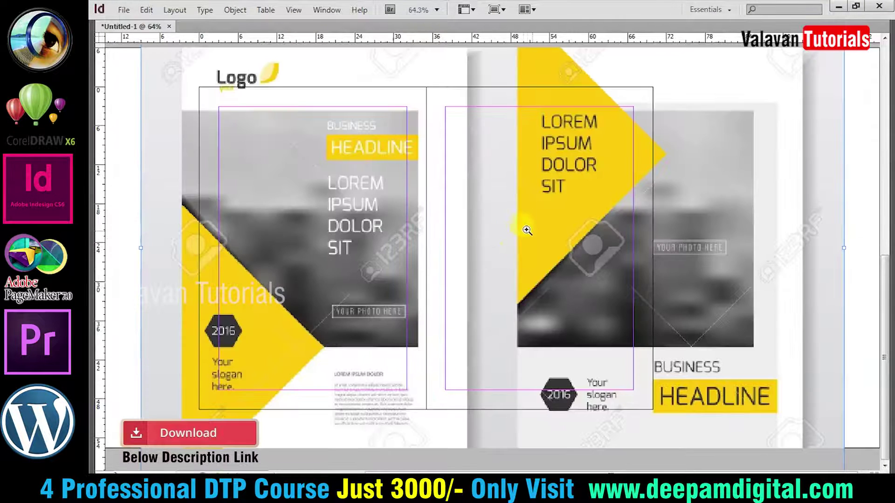
scroll(527, 230, up, 3)
drag(844, 132, 653, 272)
scroll(639, 317, down, 2)
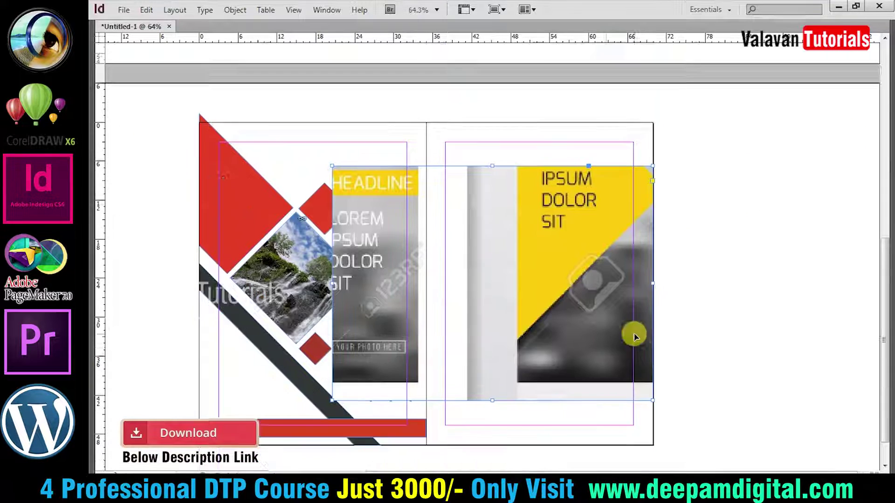
scroll(635, 336, down, 1)
key(ctrl+z)
scroll(765, 149, up, 5)
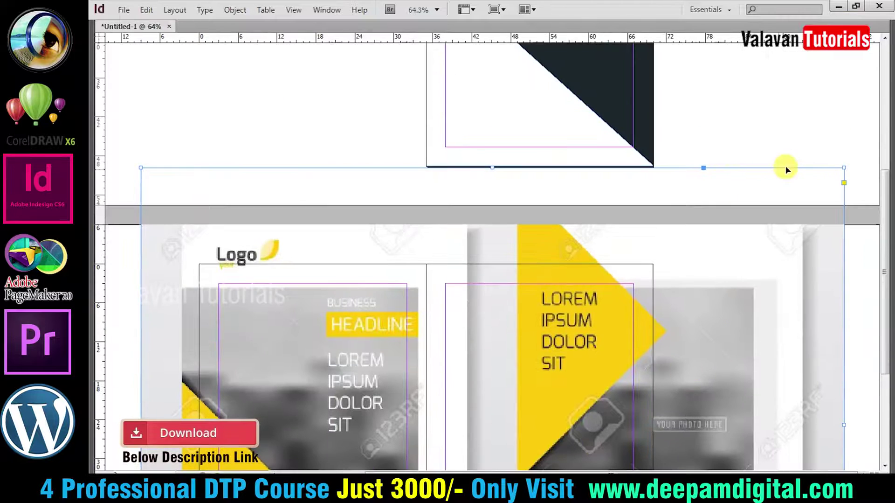
drag(844, 167, 580, 360)
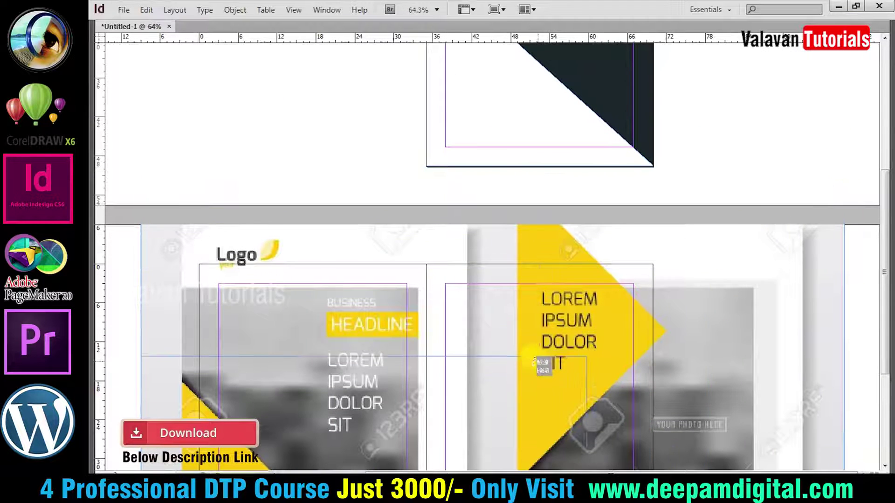
key(ctrl+z)
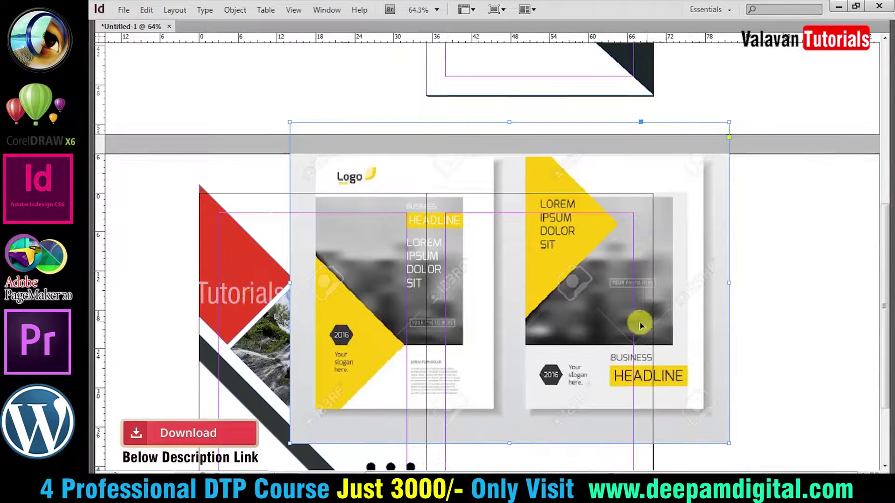
Step: Crop the image to the right-hand brochure page and scale it to fill the facing page
drag(289, 283, 526, 279)
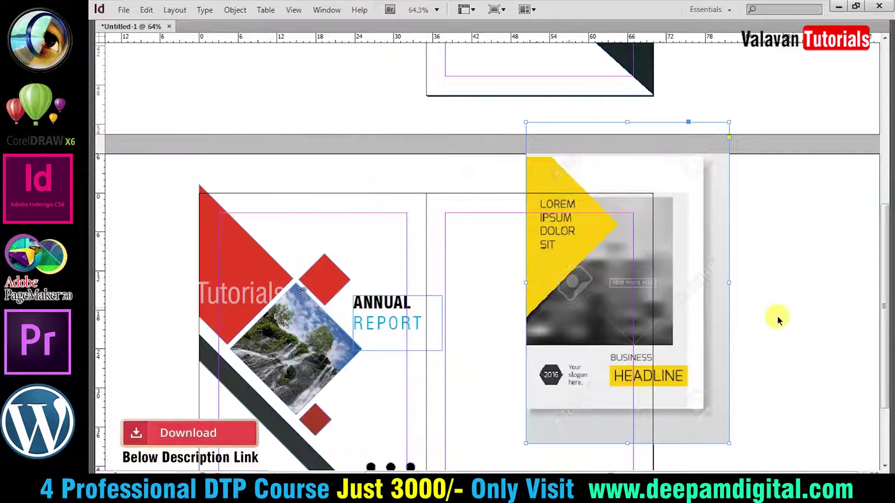
drag(730, 286, 701, 293)
drag(613, 122, 611, 155)
scroll(635, 280, down, 3)
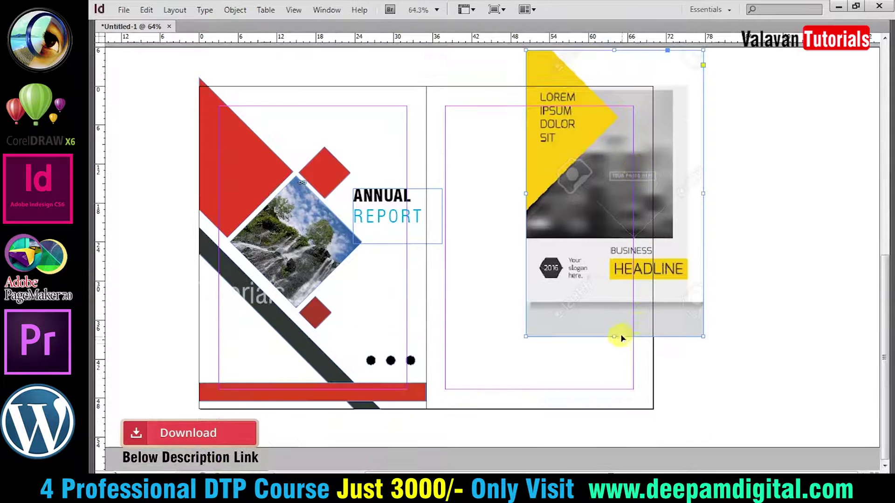
drag(614, 340, 622, 303)
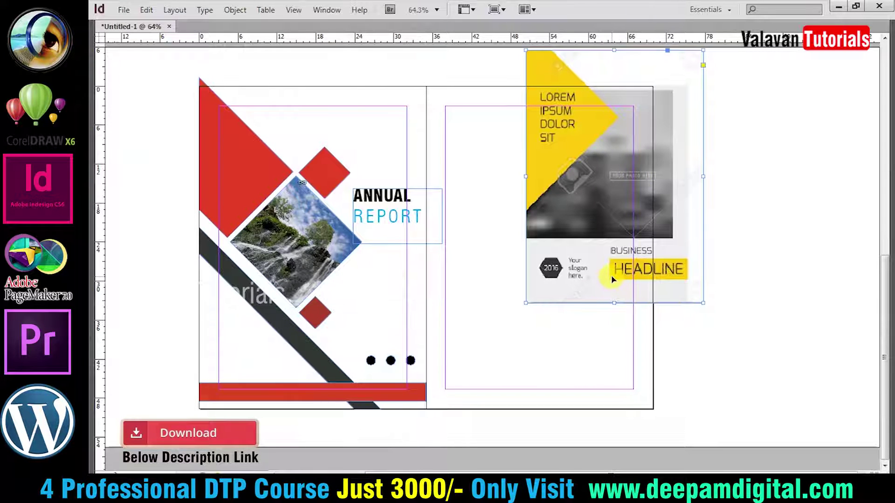
drag(596, 119, 500, 156)
drag(602, 339, 659, 400)
click(702, 397)
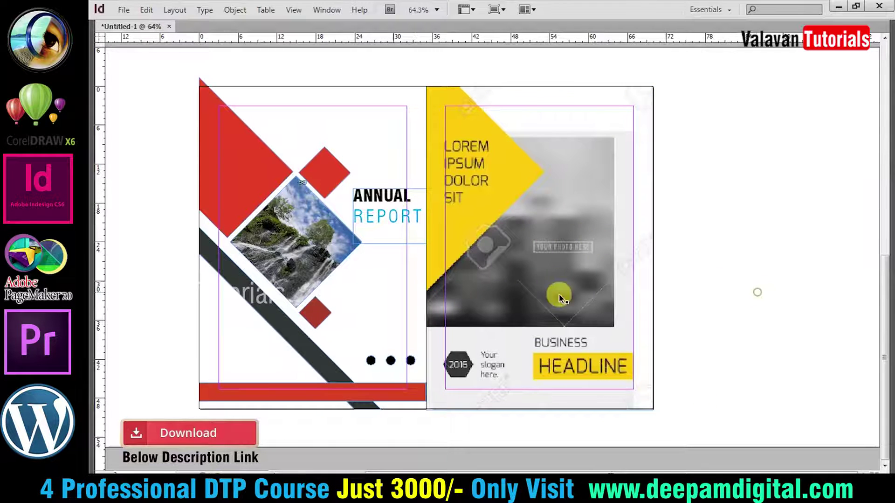
click(717, 401)
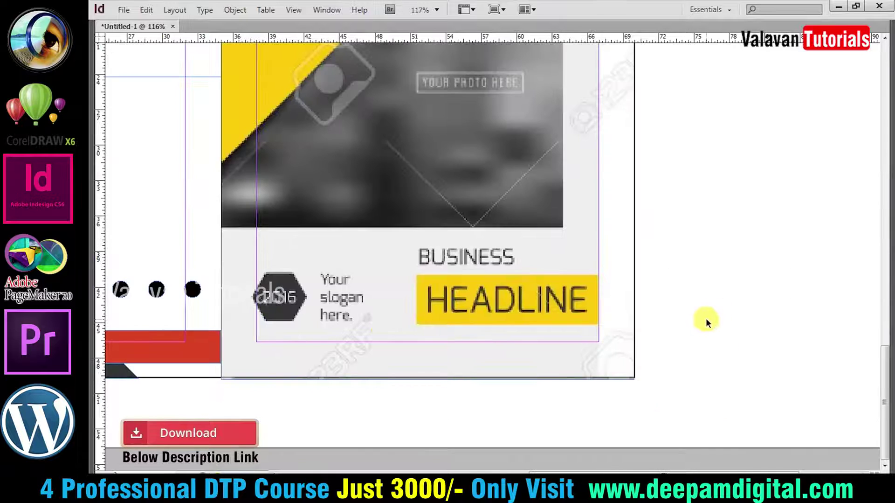
Step: Draw a hexagon with the Polygon Tool over the brochure's 2016 badge
click(502, 334)
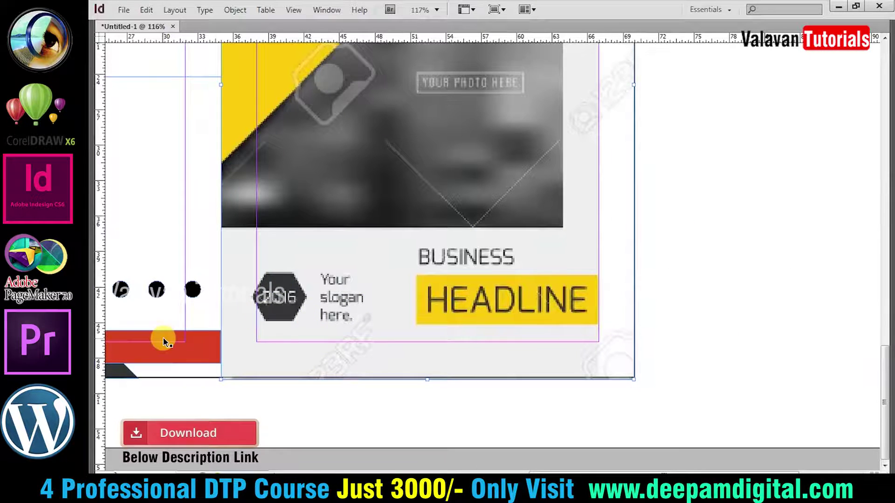
key(Tab)
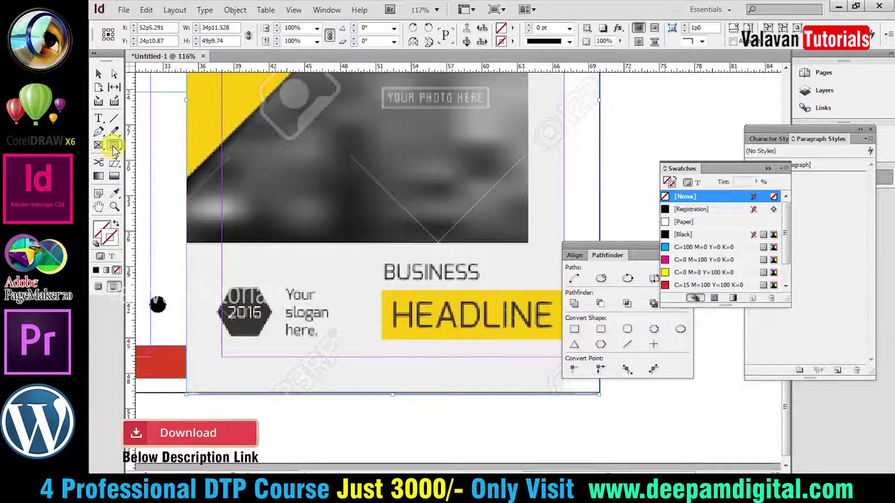
drag(114, 145, 173, 173)
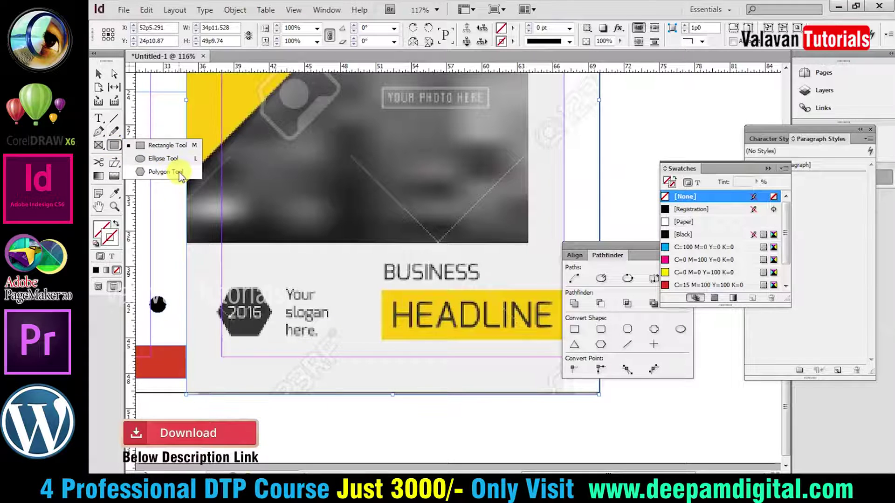
mouse_move(223, 286)
mouse_down()
mouse_move(309, 332)
mouse_move(282, 333)
mouse_up()
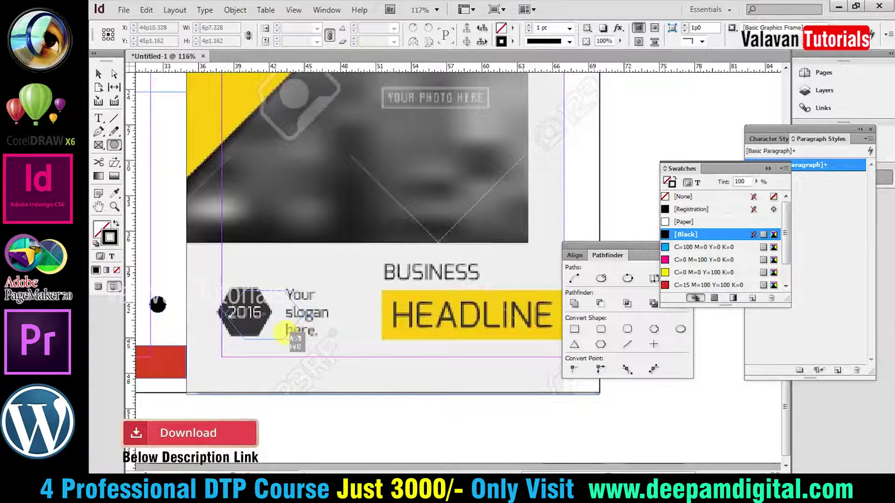
key(a)
click(260, 288)
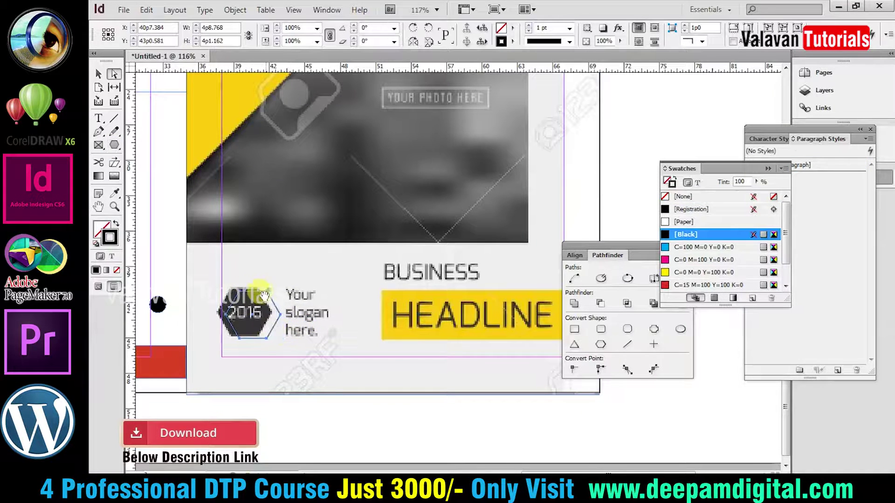
key(v)
click(261, 312)
Step: Nudge the hexagon into line with the 2016 badge and fill it solid black
drag(266, 340, 256, 342)
key(Up)
key(Right)
key(Up)
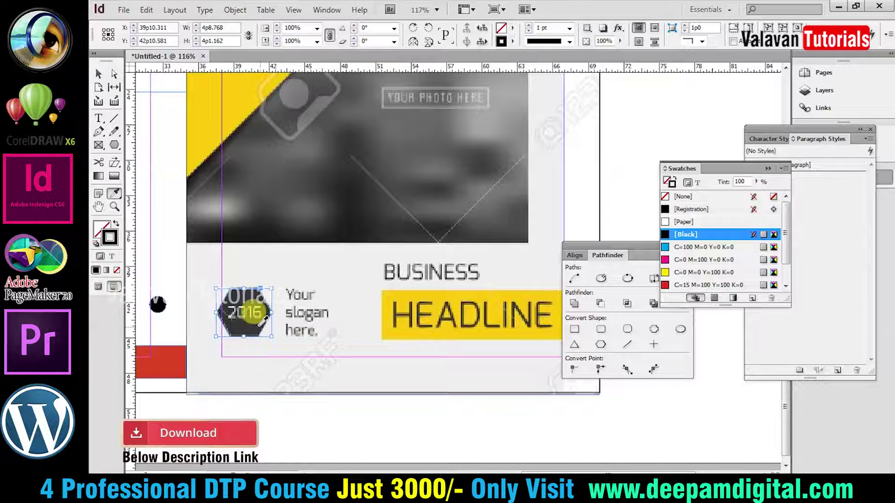
key(v)
click(256, 332)
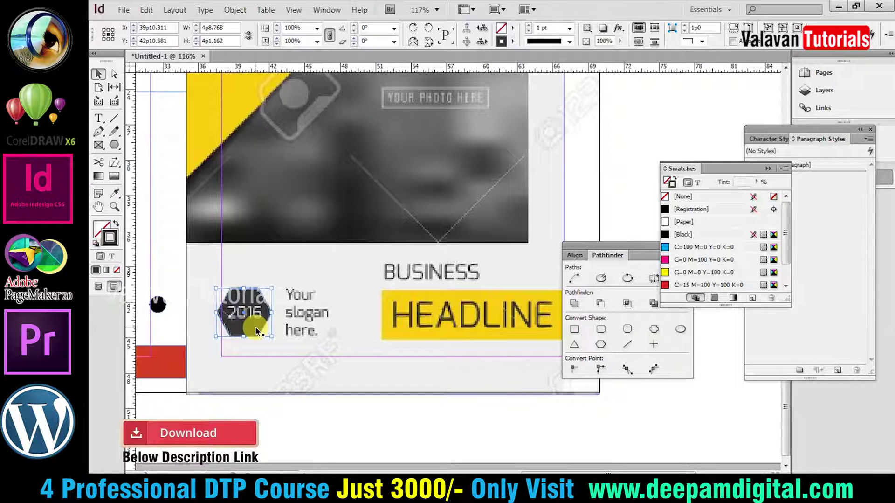
click(115, 225)
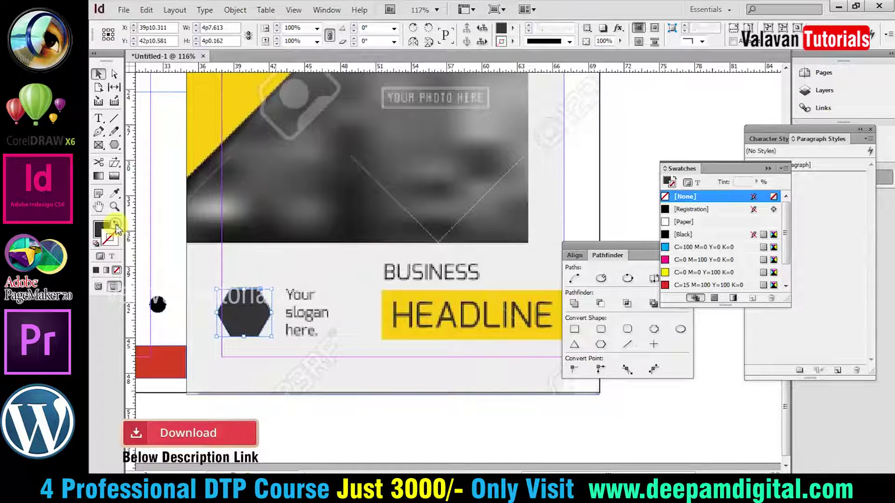
Step: Fill the frame over HEADLINE with yellow sampled from the bar, stroke None, then zoom to 75%
key(Tab)
click(335, 365)
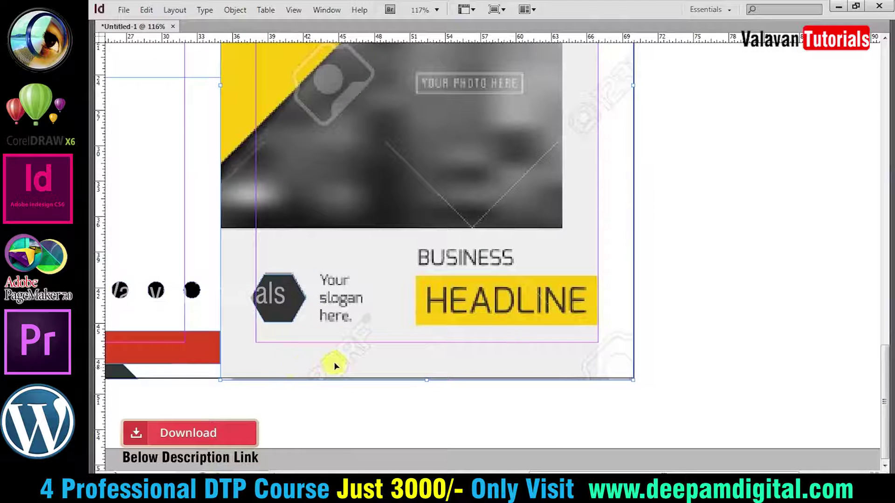
drag(551, 340, 467, 338)
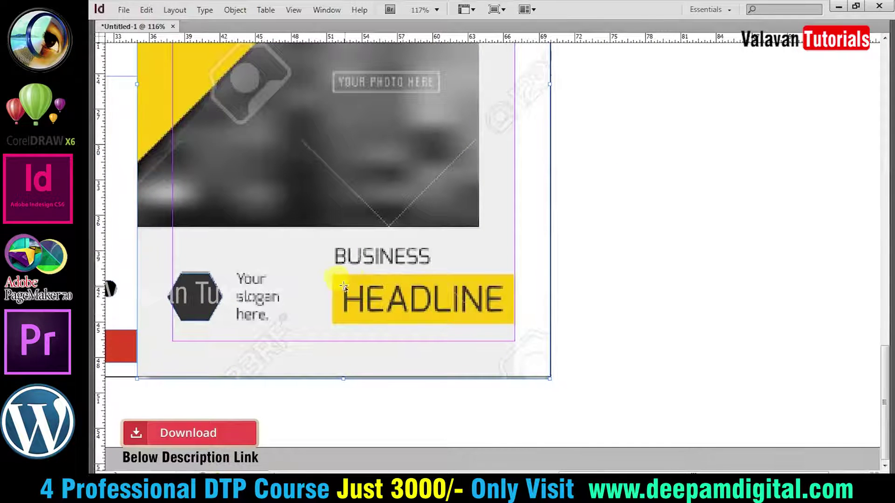
key(Tab)
key(Tab)
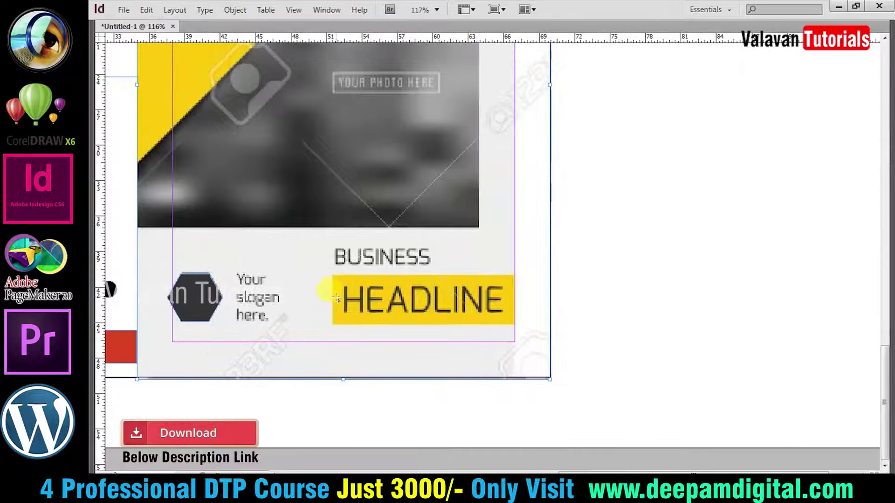
double_click(332, 276)
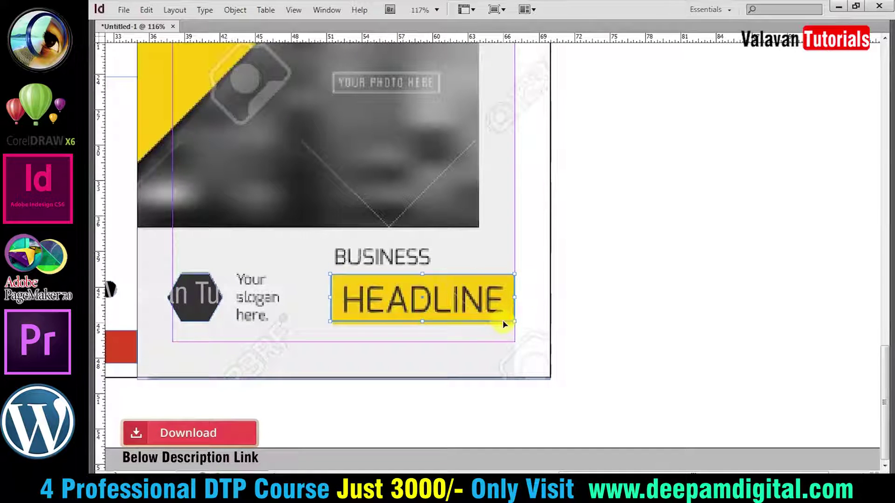
click(494, 312)
click(491, 312)
key(Tab)
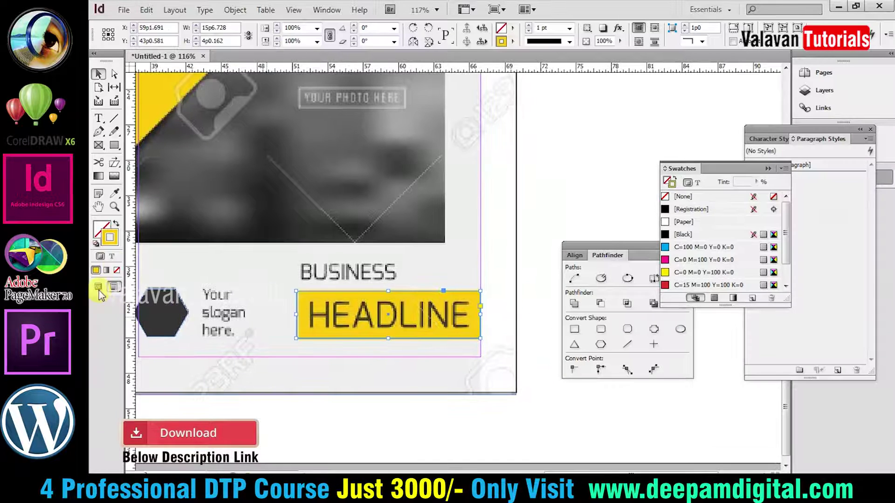
click(117, 225)
key(Tab)
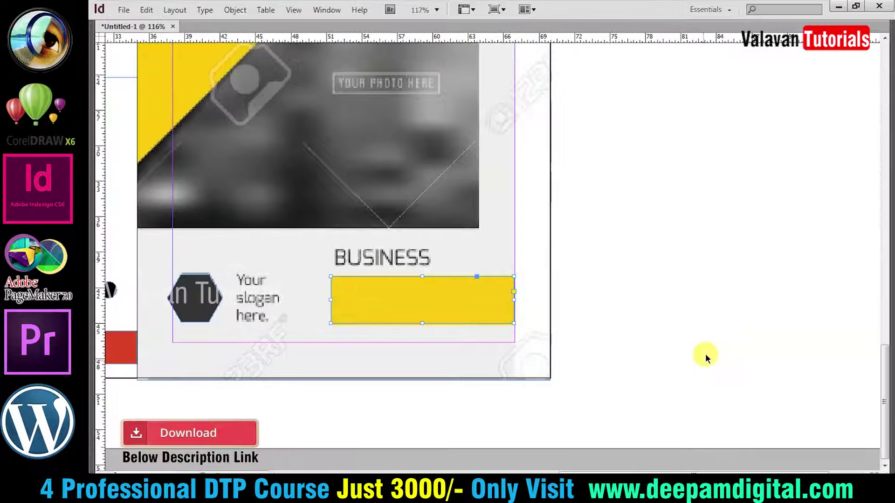
key(ctrl+minus)
key(ctrl+minus)
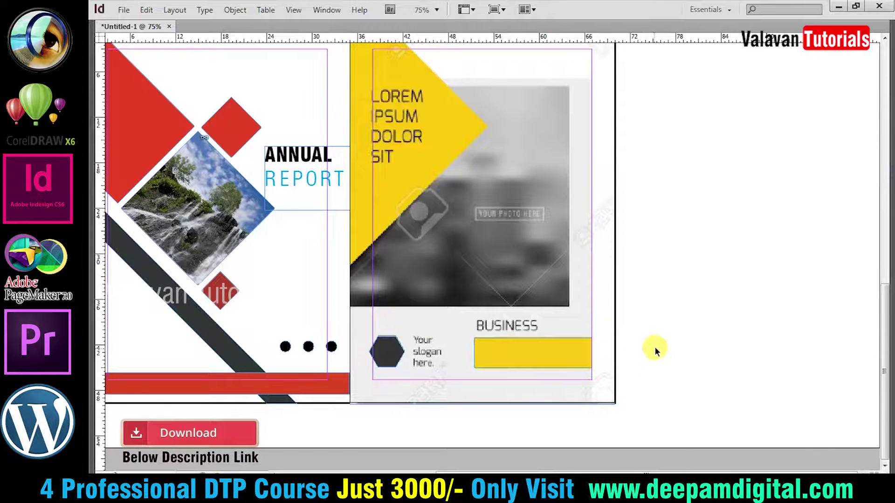
Step: Draw a rotated square frame over the LOREM IPSUM text and fill it yellow
drag(513, 214, 524, 259)
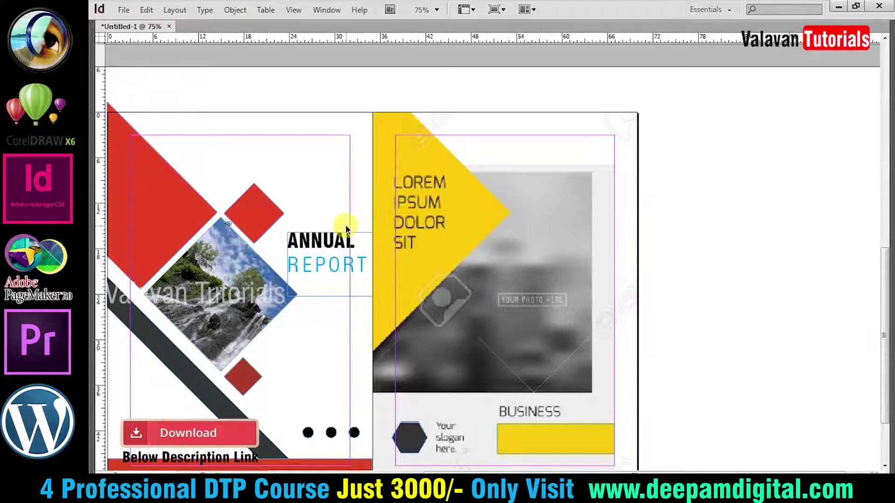
drag(385, 208, 419, 200)
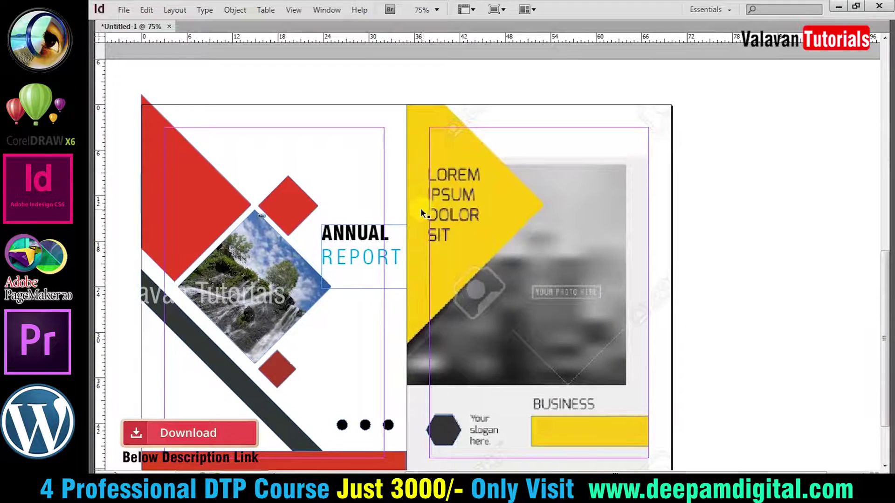
mouse_move(334, 108)
mouse_down()
mouse_move(449, 257)
mouse_move(472, 248)
mouse_move(450, 233)
mouse_move(472, 218)
mouse_up()
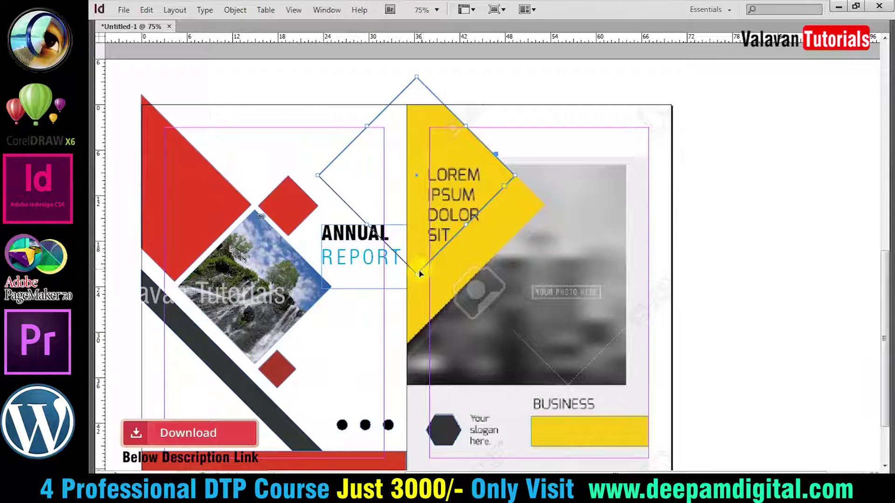
drag(417, 273, 403, 345)
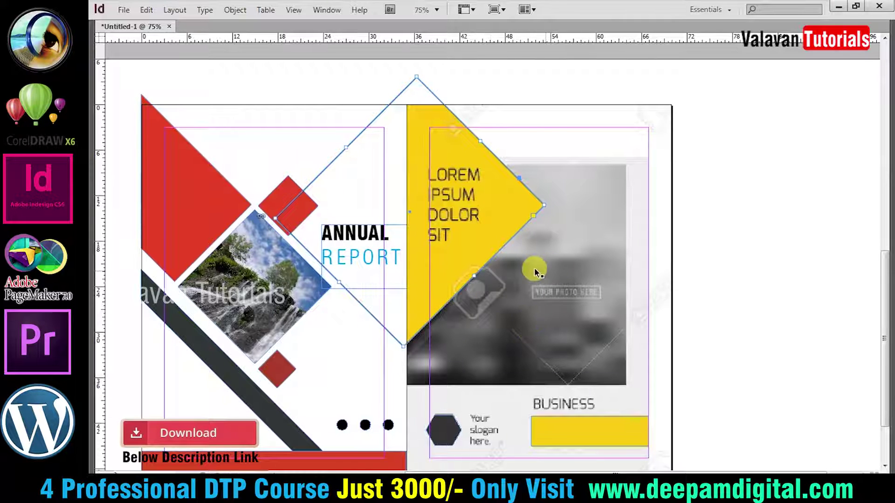
key(Tab)
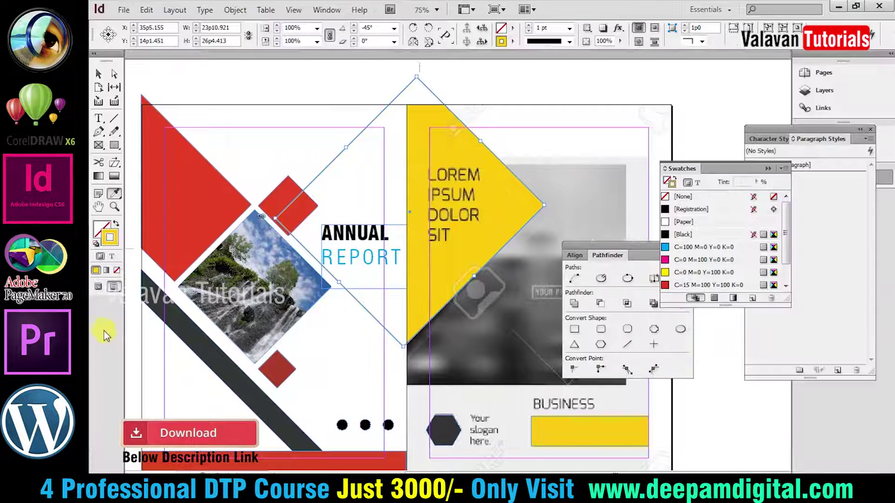
click(116, 226)
key(Tab)
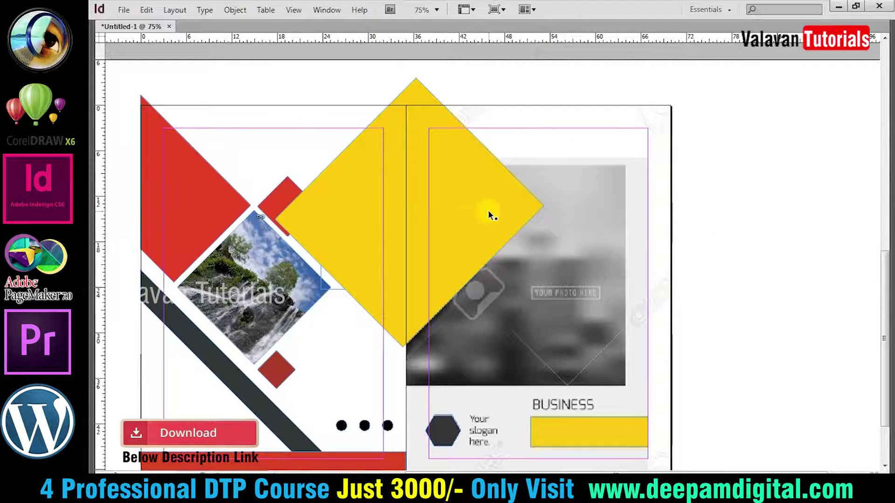
Step: Cut away the diamond's left half with a rectangle and Pathfinder Subtract
click(464, 219)
drag(232, 68, 405, 396)
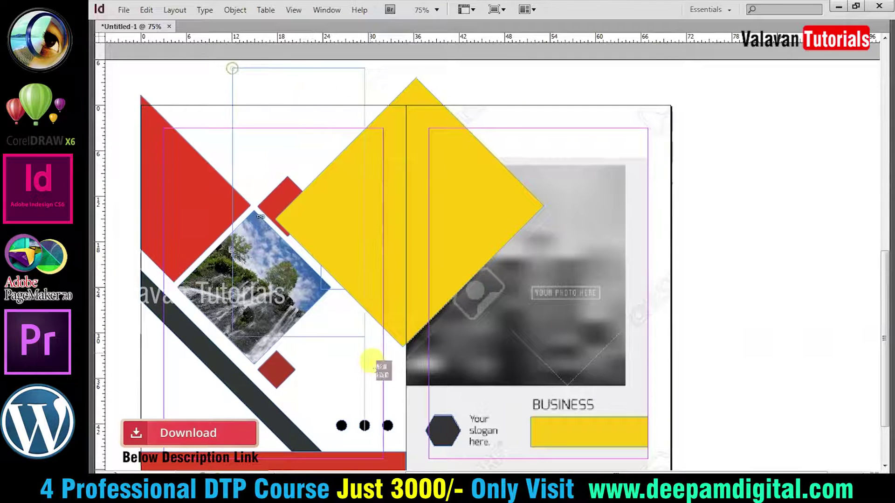
shift+click(439, 113)
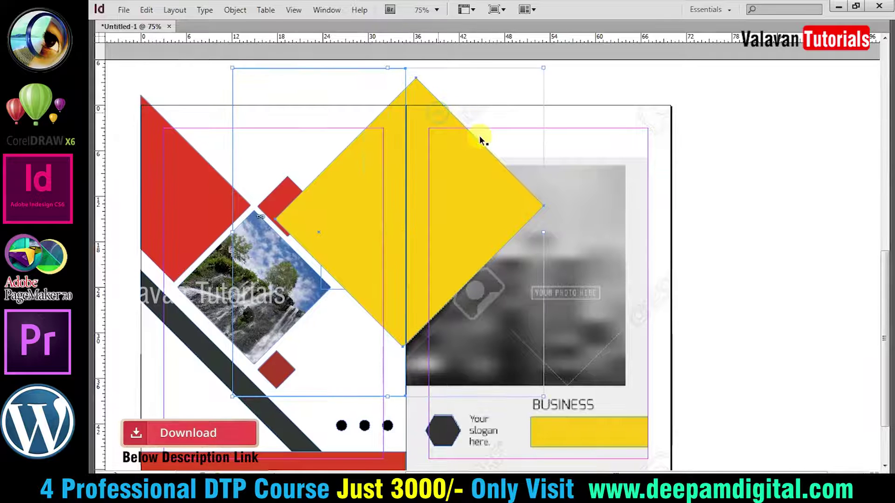
key(Tab)
click(598, 304)
key(Tab)
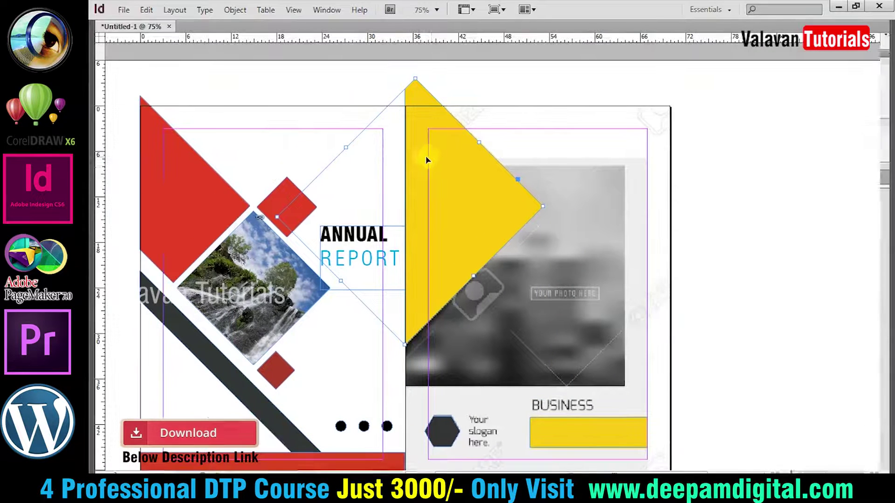
Step: Trim the triangle's top above the page with another rectangle and Pathfinder Subtract
drag(340, 66, 481, 105)
key(v)
shift+click(442, 120)
key(Tab)
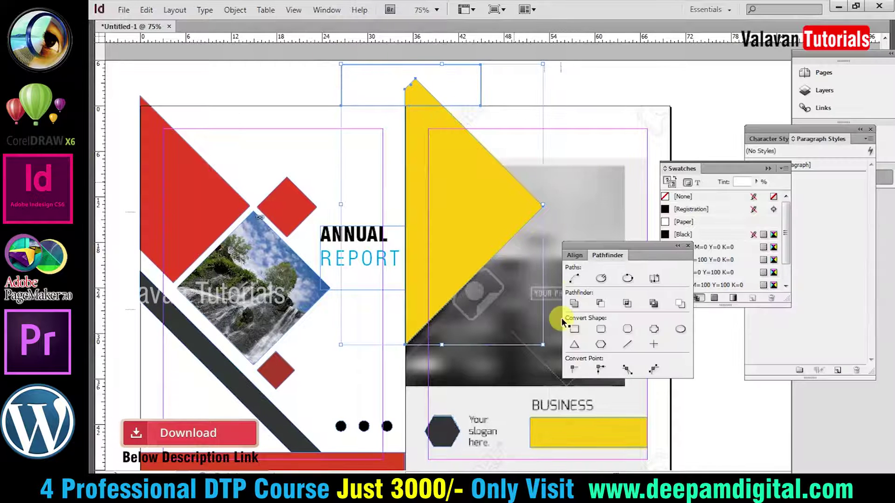
click(598, 304)
key(Tab)
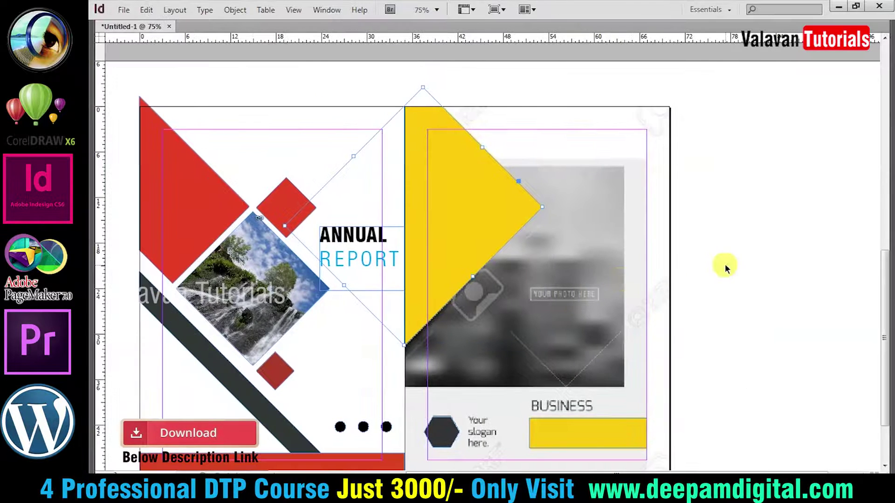
scroll(724, 270, down, 2)
scroll(634, 279, up, 2)
scroll(629, 274, down, 2)
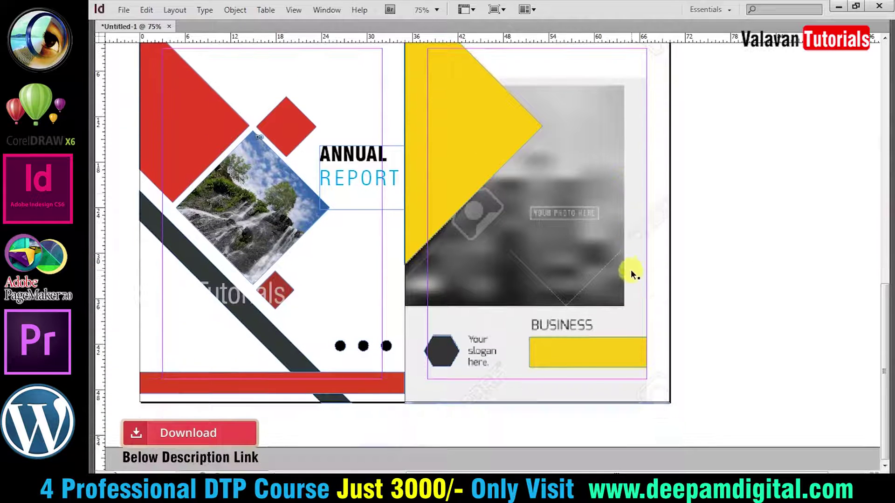
Step: Draw a rectangle frame and fit it to the grey photo area on the right page
mouse_move(440, 149)
mouse_down()
mouse_move(612, 210)
mouse_move(613, 197)
mouse_up()
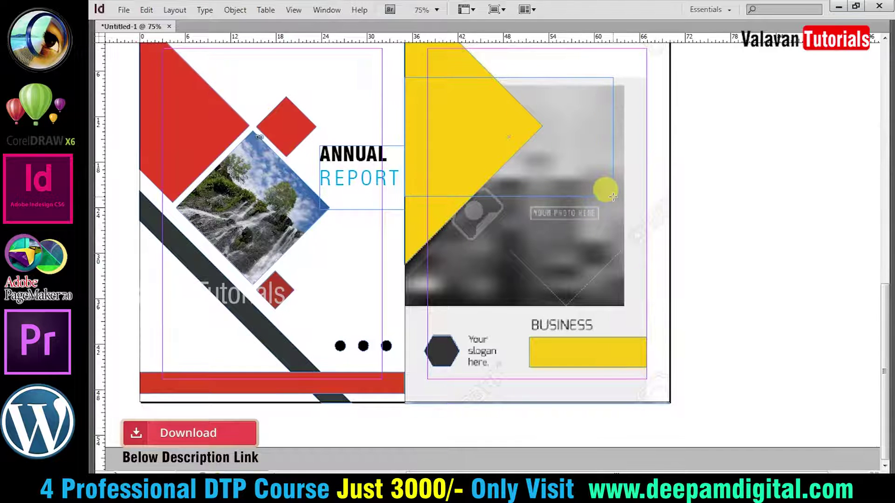
mouse_move(613, 196)
mouse_down()
mouse_move(645, 284)
mouse_move(638, 398)
mouse_up()
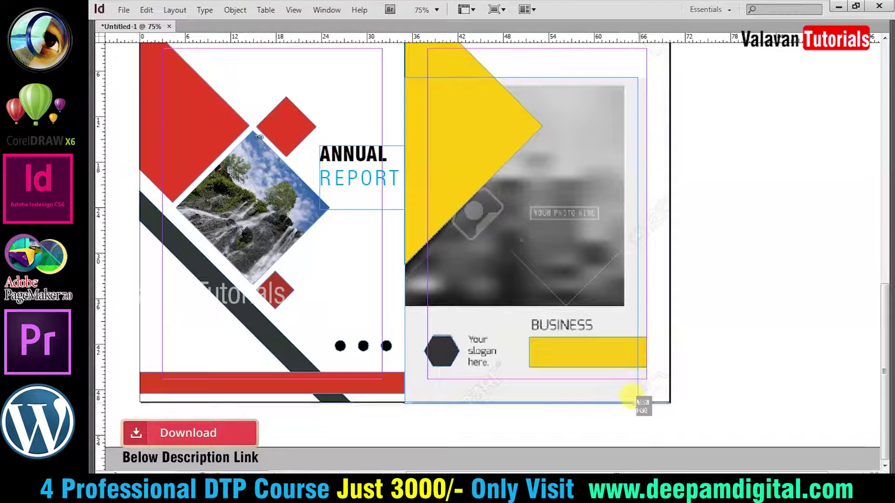
drag(638, 398, 646, 402)
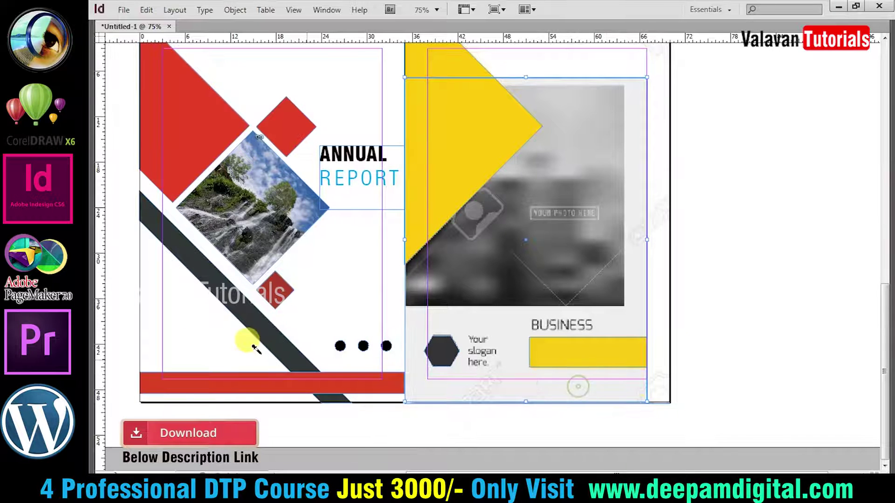
key(Tab)
key(Tab)
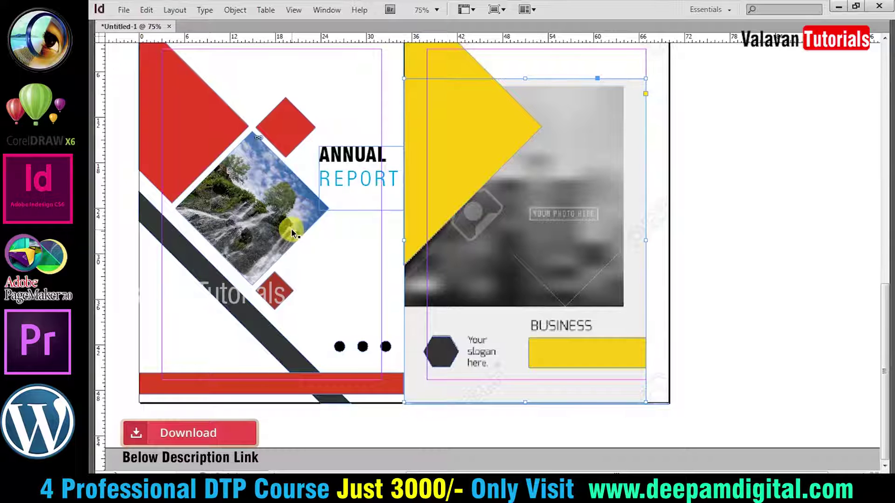
mouse_move(428, 106)
mouse_down()
mouse_move(578, 219)
mouse_move(580, 208)
mouse_up()
mouse_move(639, 401)
mouse_down()
mouse_move(628, 349)
mouse_move(627, 412)
mouse_move(618, 305)
mouse_up()
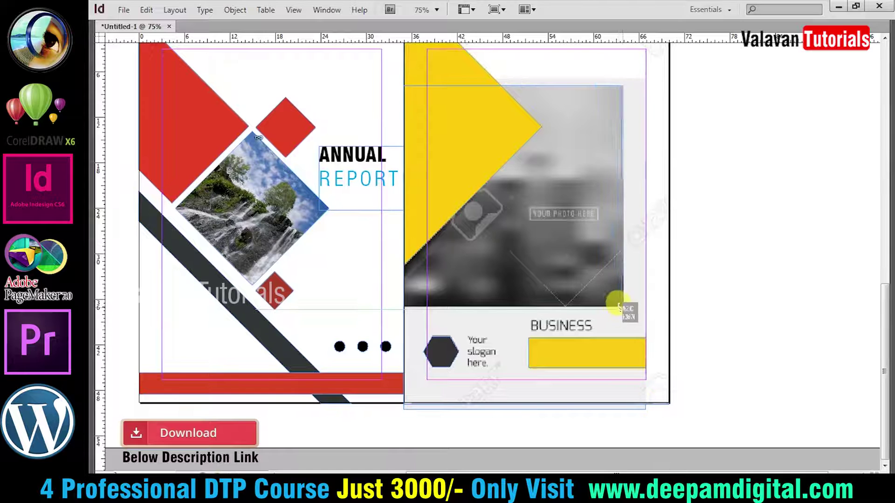
drag(617, 306, 618, 306)
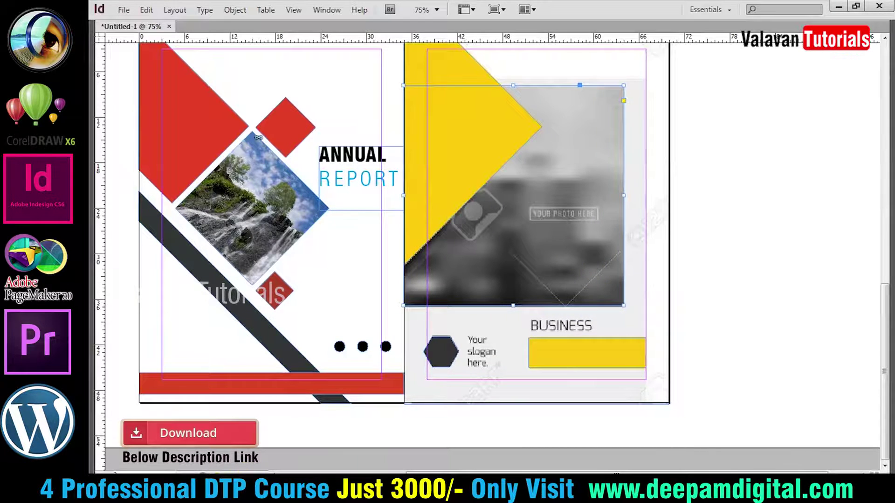
Step: Check the brochure reference, test-place the waterfall image in the frame, and undo it
key(alt+Tab)
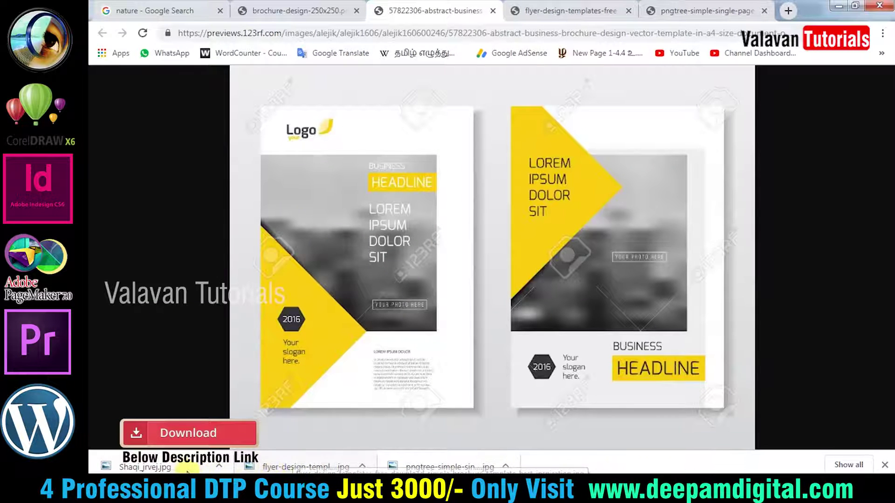
key(alt+Tab)
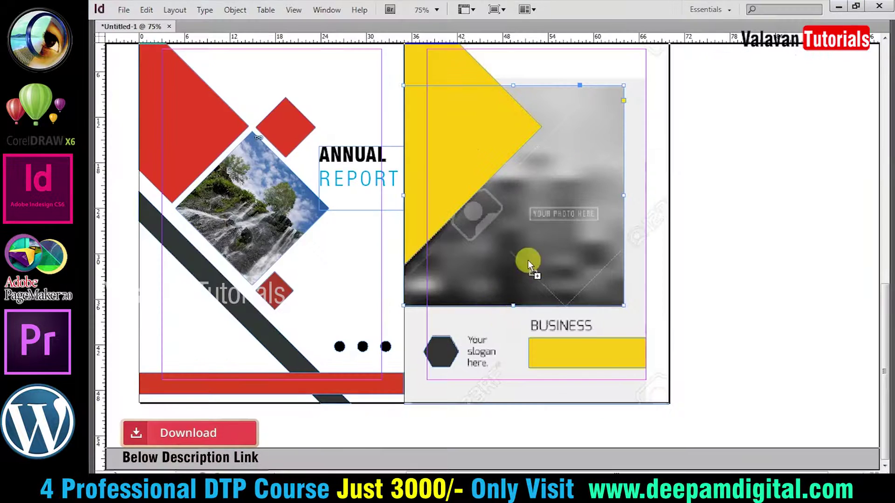
click(528, 262)
key(ctrl+z)
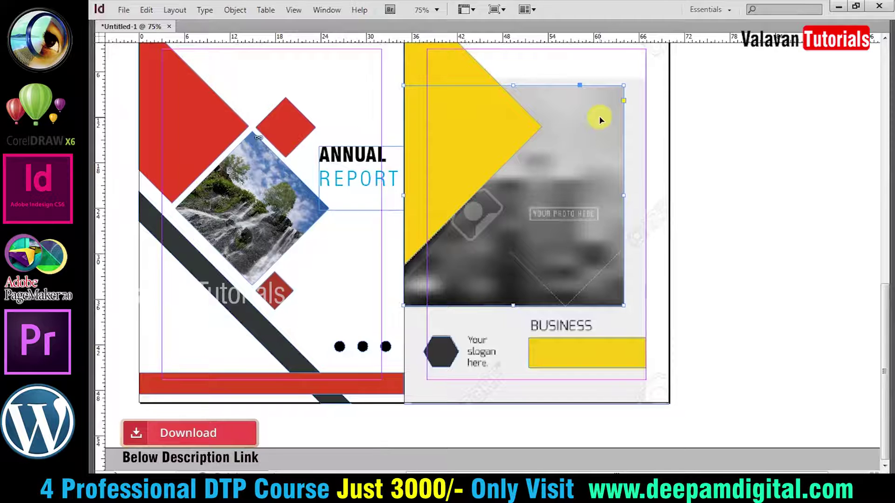
key(alt+Tab)
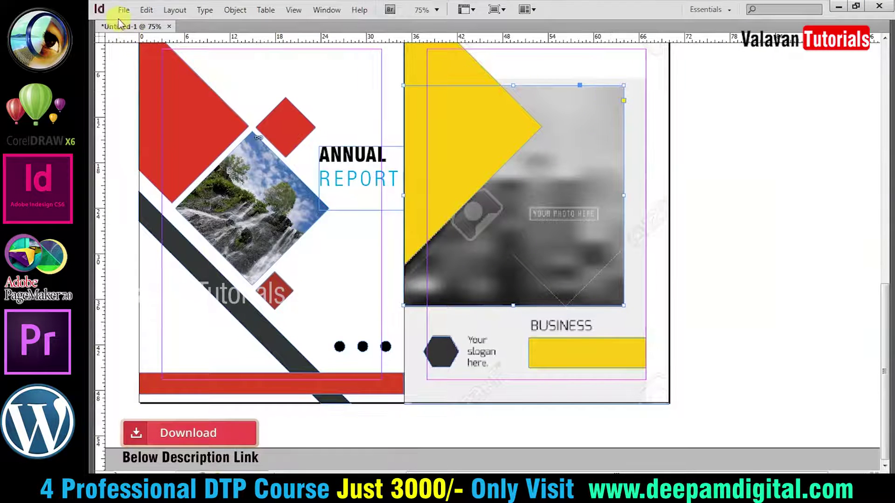
Step: Start File > Place and browse the Desktop files for an image
click(123, 10)
click(151, 176)
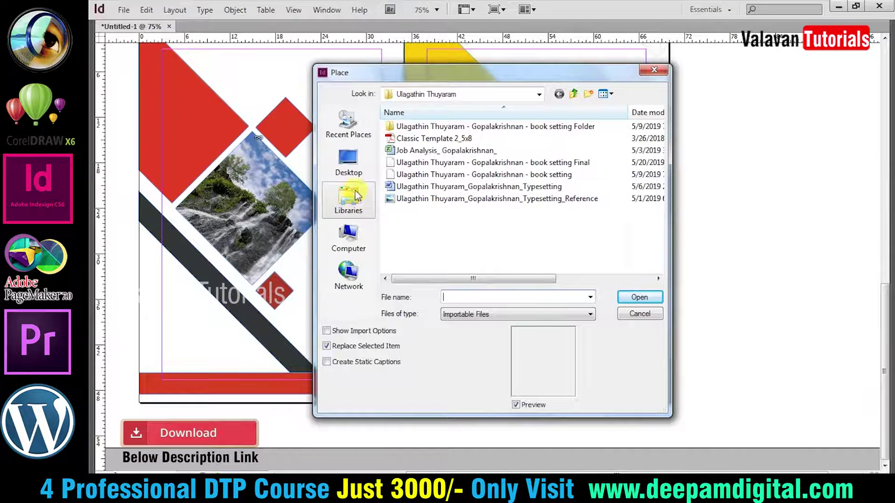
click(349, 161)
scroll(442, 163, down, 10)
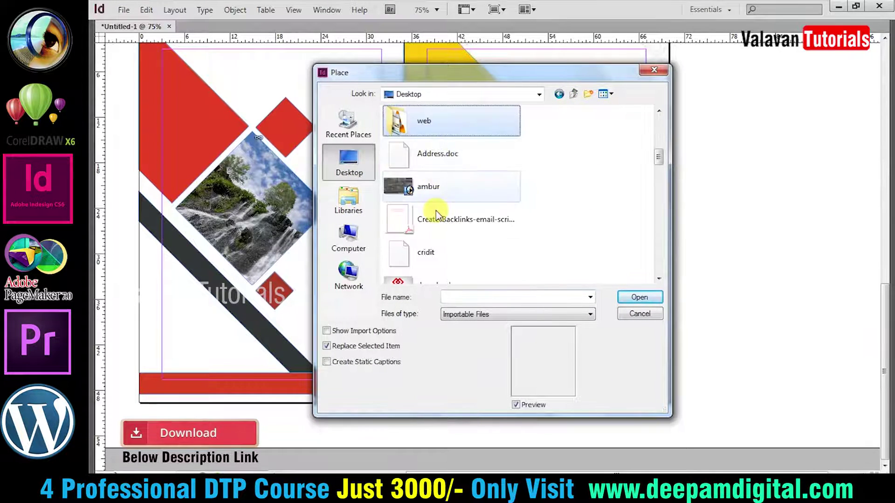
click(448, 152)
key(Down)
key(Down)
key(Down)
key(Down)
key(Down)
key(Down)
key(w)
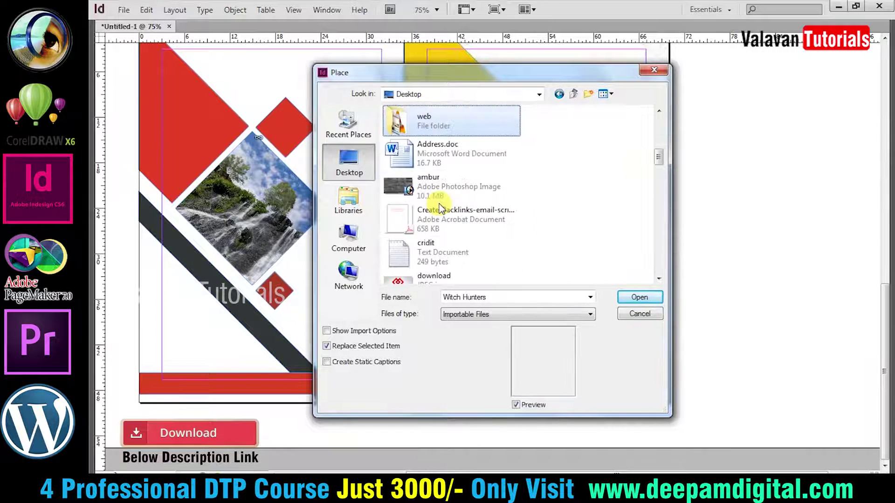
key(w)
scroll(466, 196, up, 5)
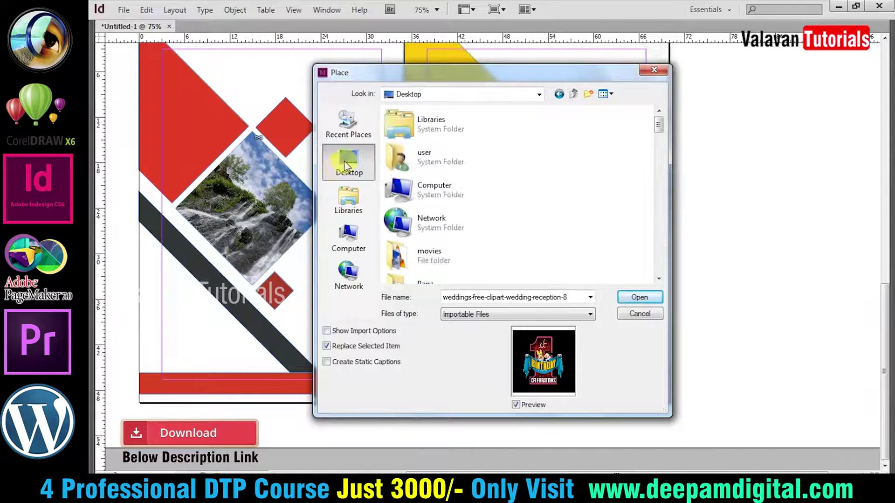
drag(656, 235, 649, 110)
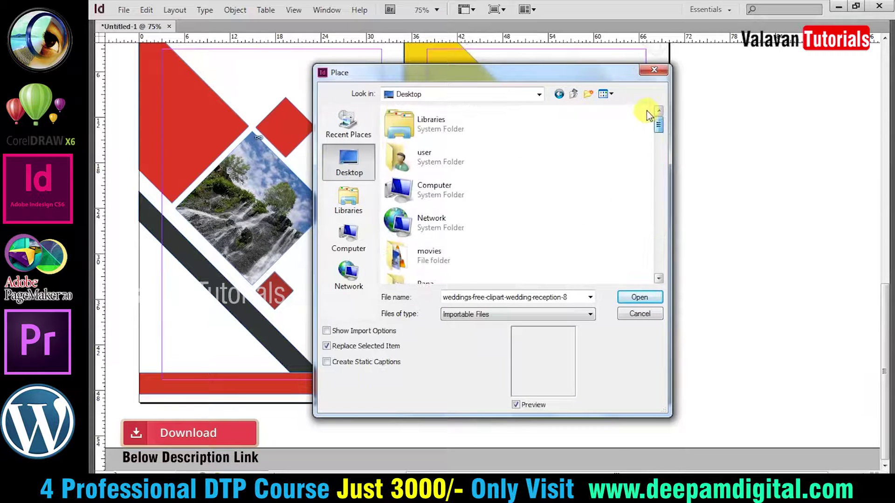
Step: Navigate to the Downloads folder and open the lightbulb file screenshot-20
double_click(400, 149)
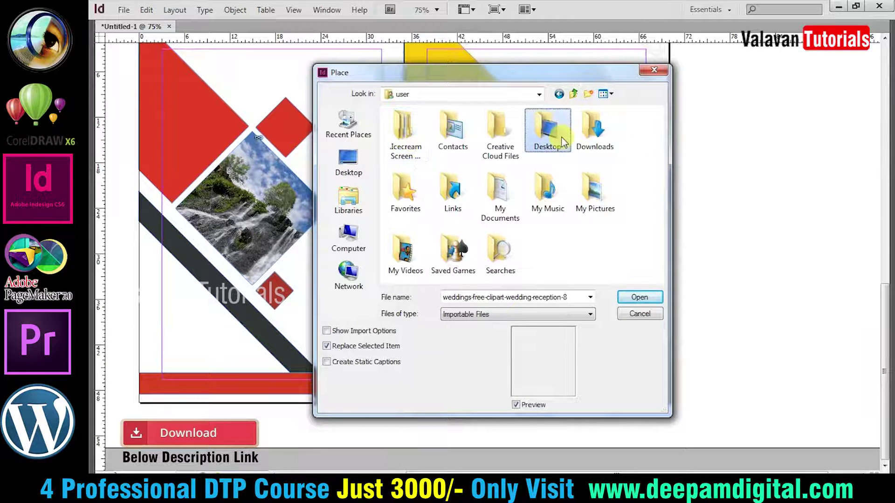
double_click(594, 131)
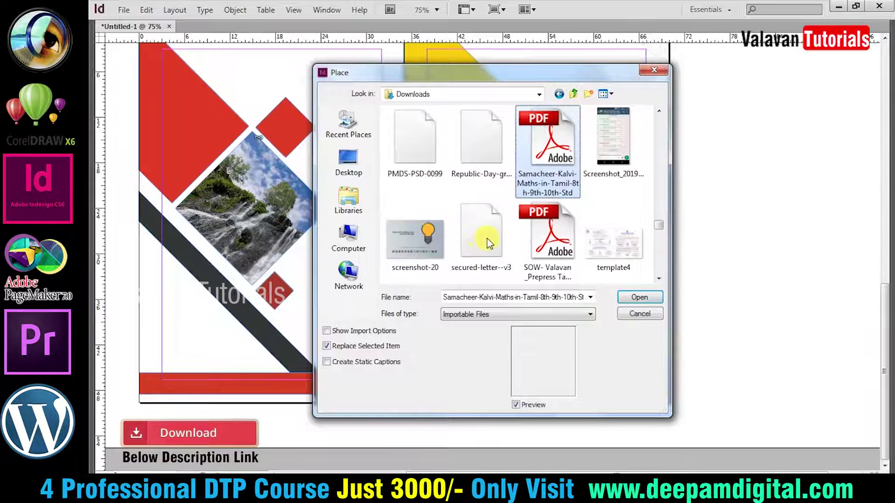
scroll(522, 163, down, 3)
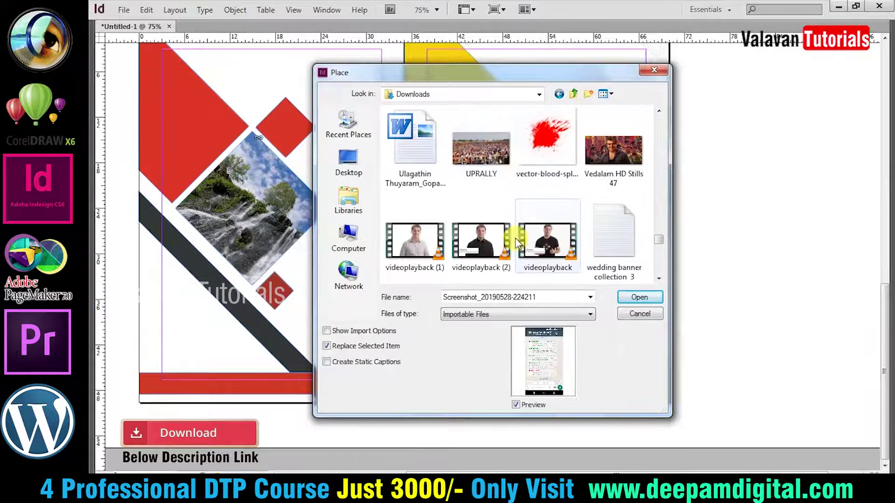
key(Right)
key(Right)
key(Right)
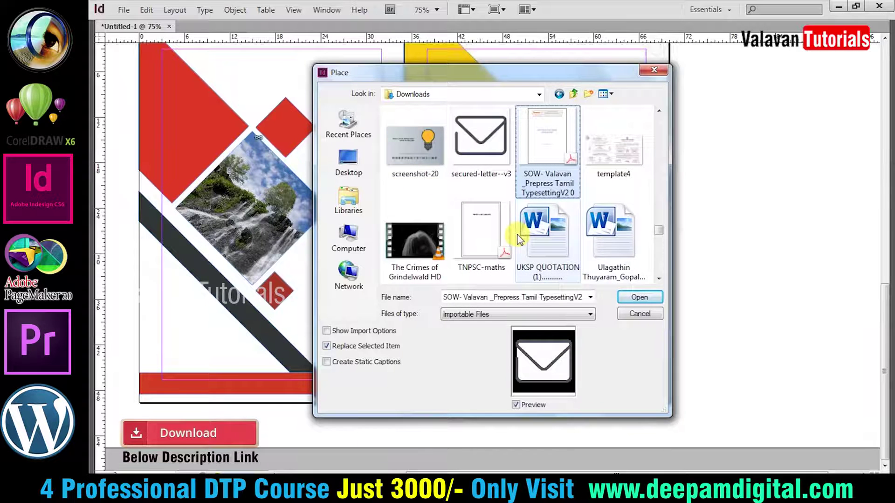
key(Up)
key(Right)
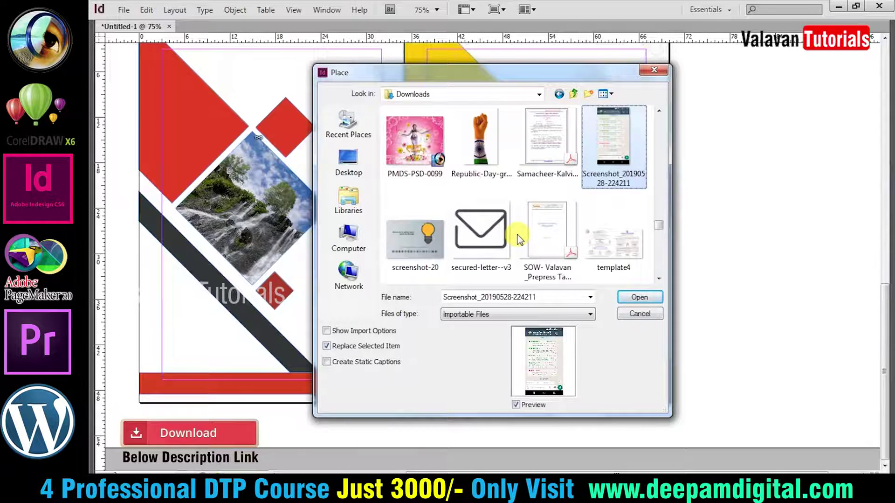
key(Right)
key(Right)
key(Left)
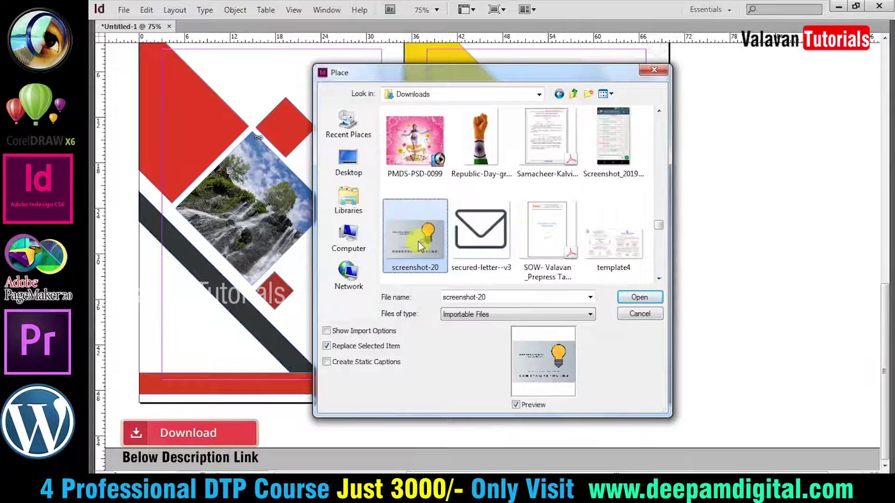
click(627, 299)
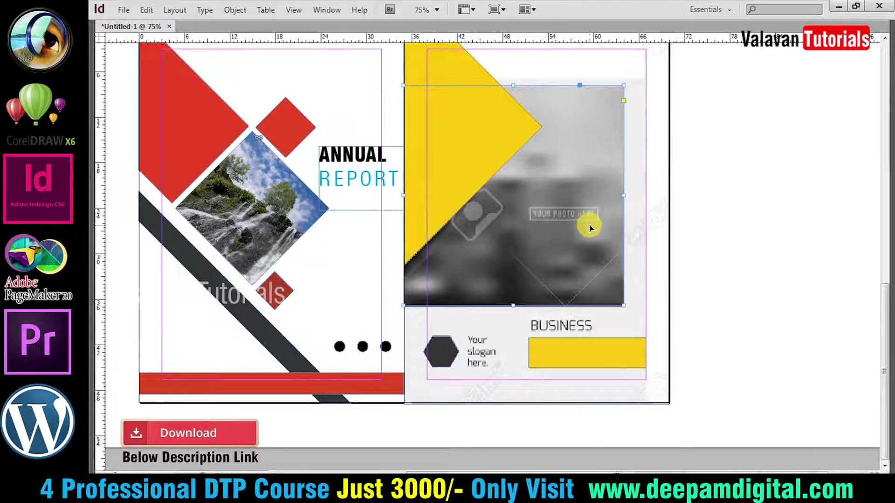
Step: Place the lightbulb image into the right page's photo frame
key(ctrl+shift+a)
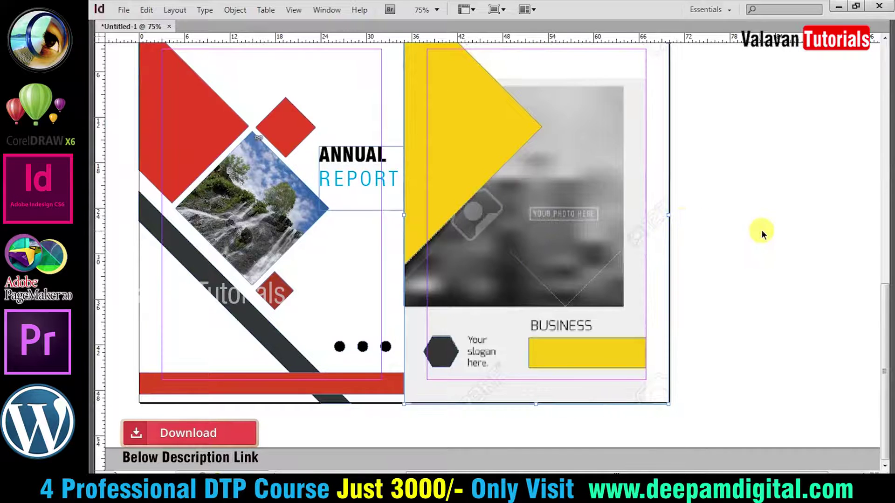
key(ctrl+minus)
click(666, 189)
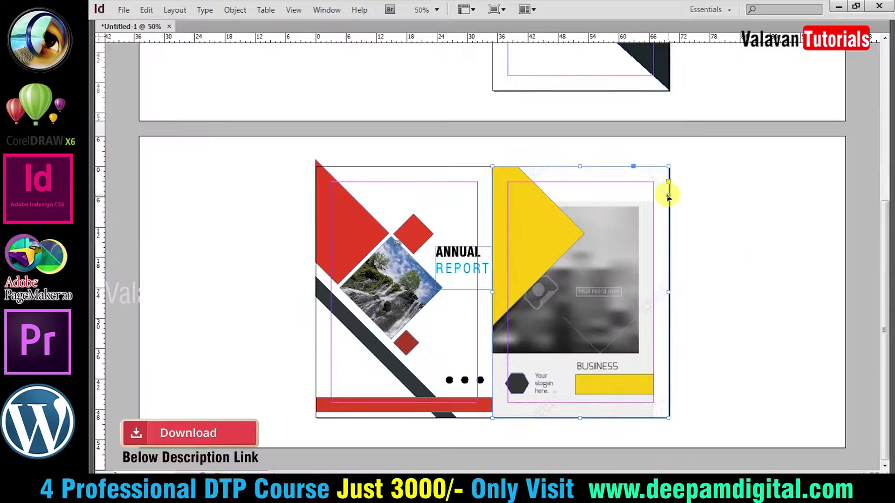
click(795, 325)
drag(418, 140, 770, 443)
Step: Enlarge the lightbulb image, shift it left, preview it, then view the Chrome brochure reference
click(560, 241)
drag(593, 163, 658, 119)
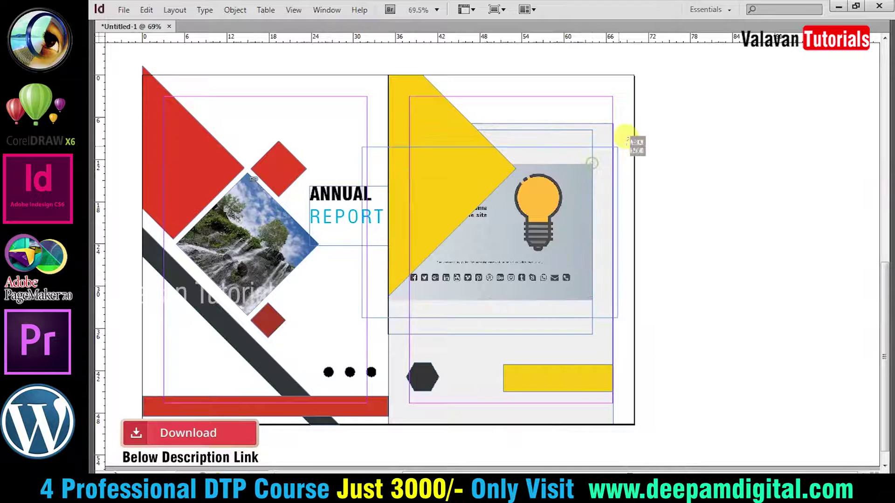
drag(564, 241, 533, 240)
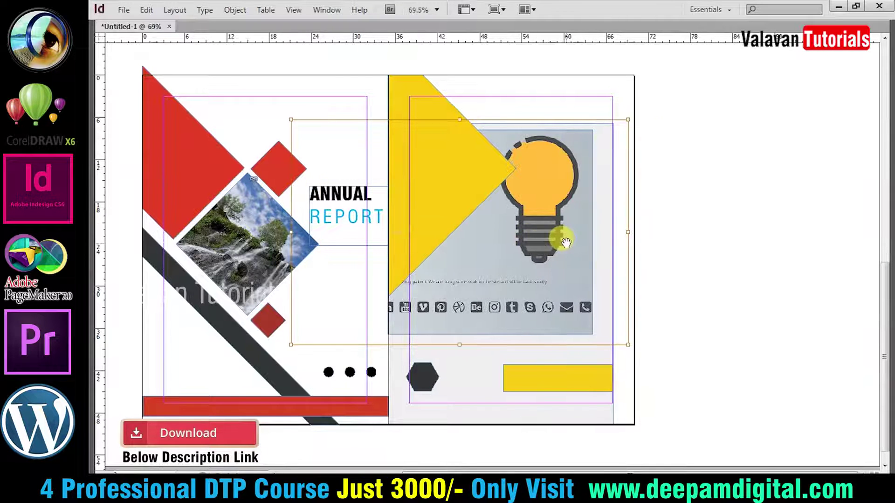
click(772, 276)
key(w)
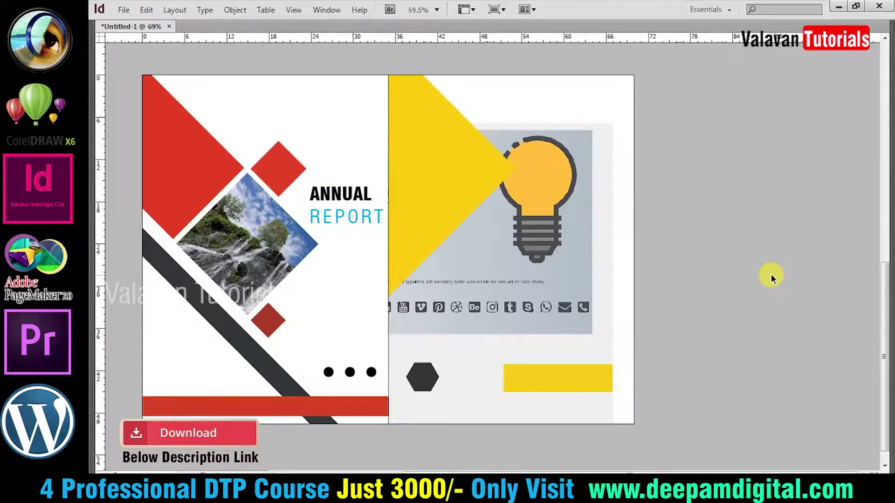
key(w)
click(684, 348)
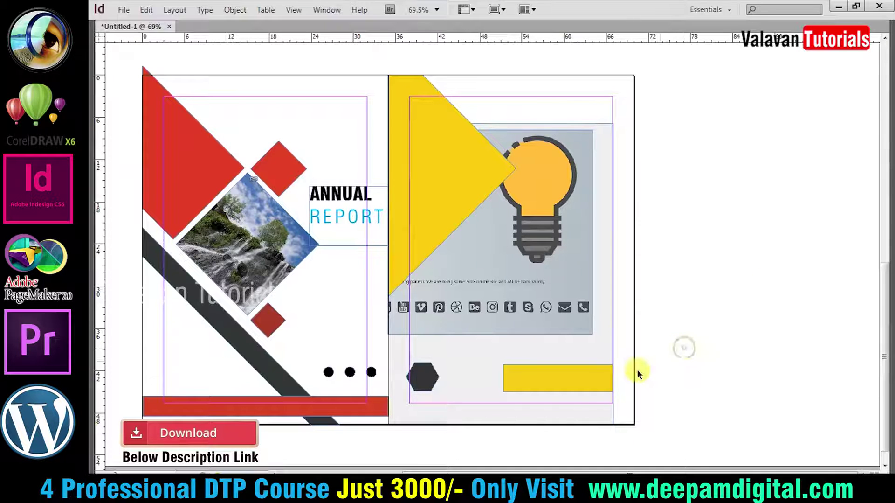
click(303, 487)
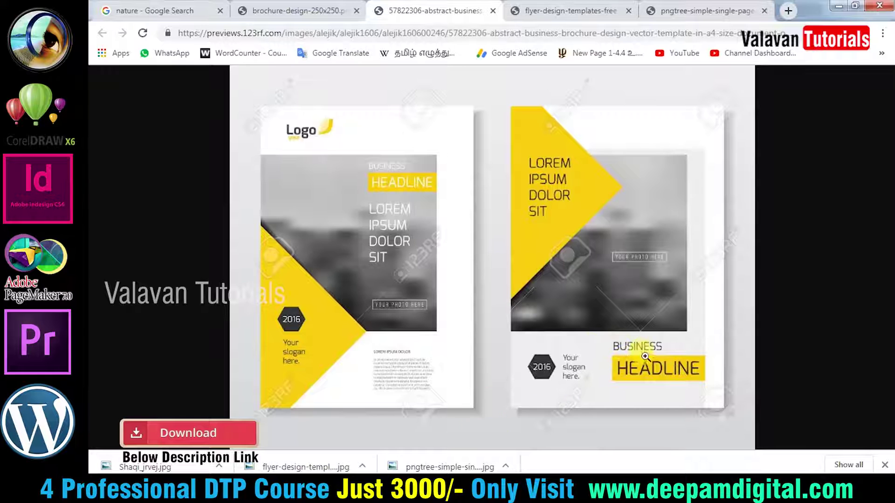
Step: Show the spread in Preview mode, compare with the Chrome references, and zoom to 50%
click(372, 487)
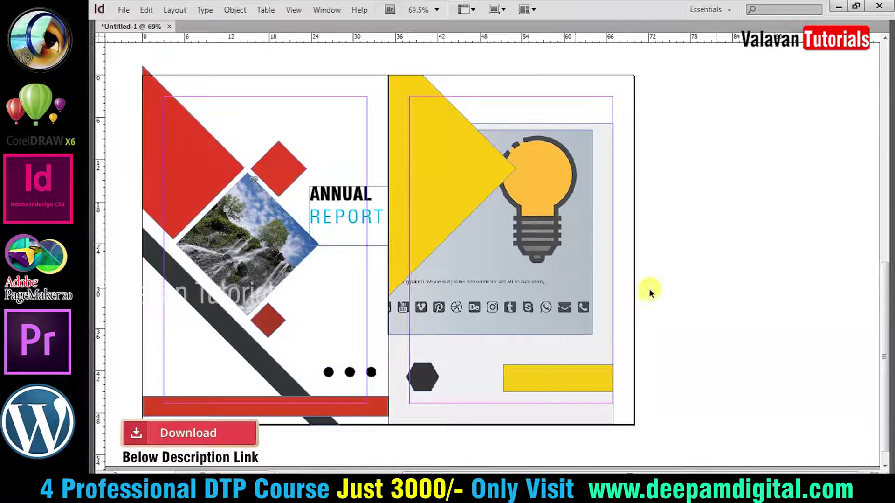
key(w)
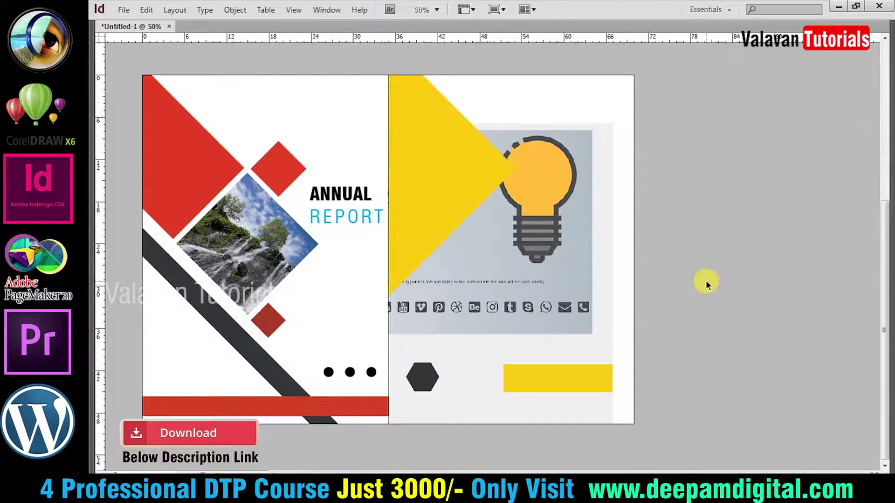
key(ctrl+minus)
key(ctrl+minus)
key(ctrl+minus)
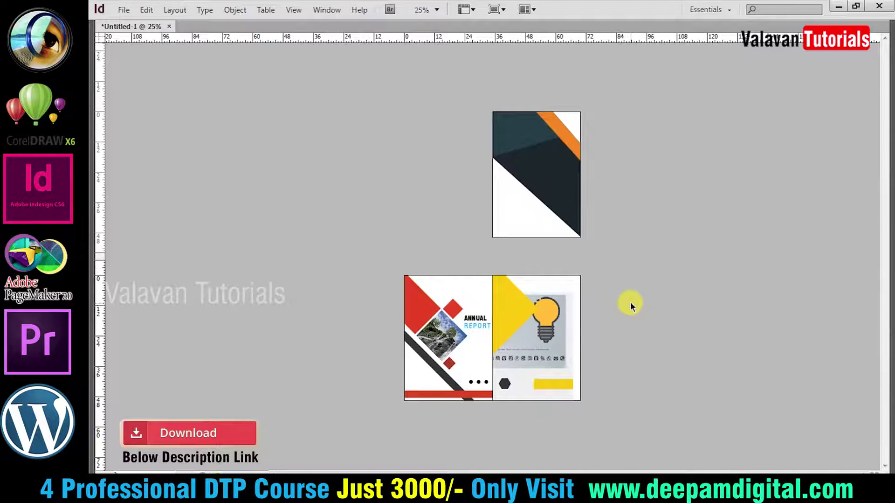
key(ctrl+minus)
key(ctrl+0)
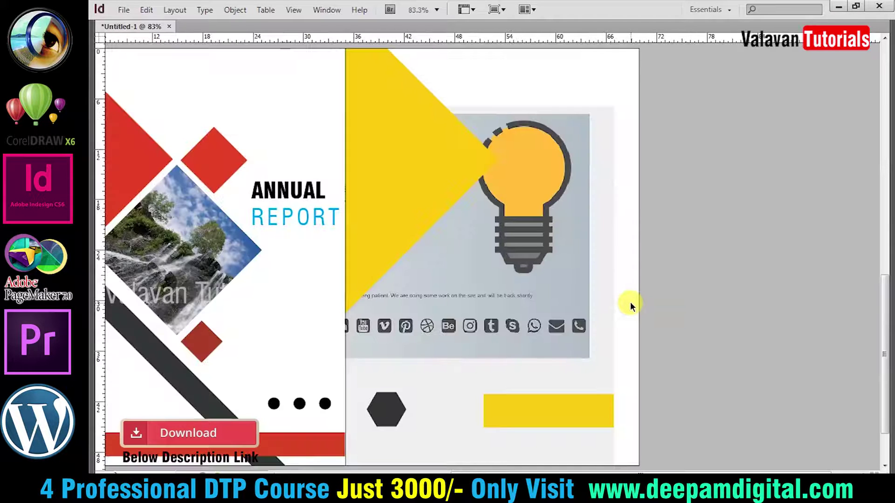
key(ctrl+minus)
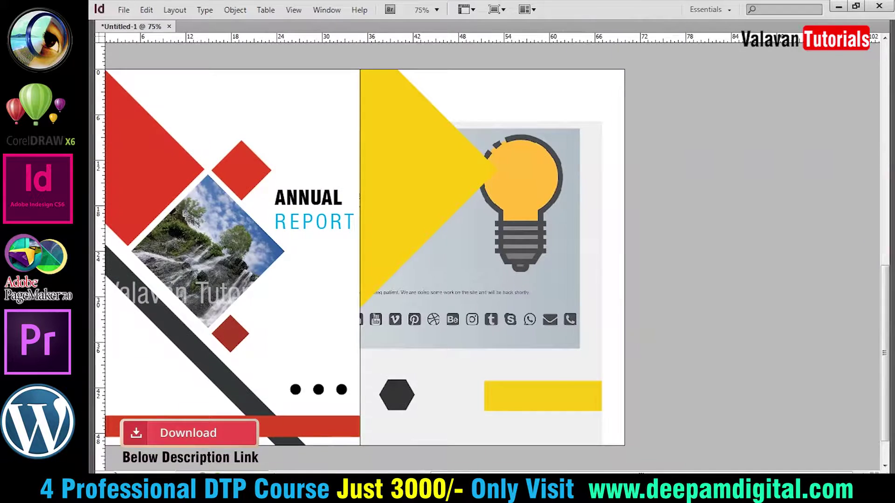
key(alt+Tab)
key(ctrl+shift+Tab)
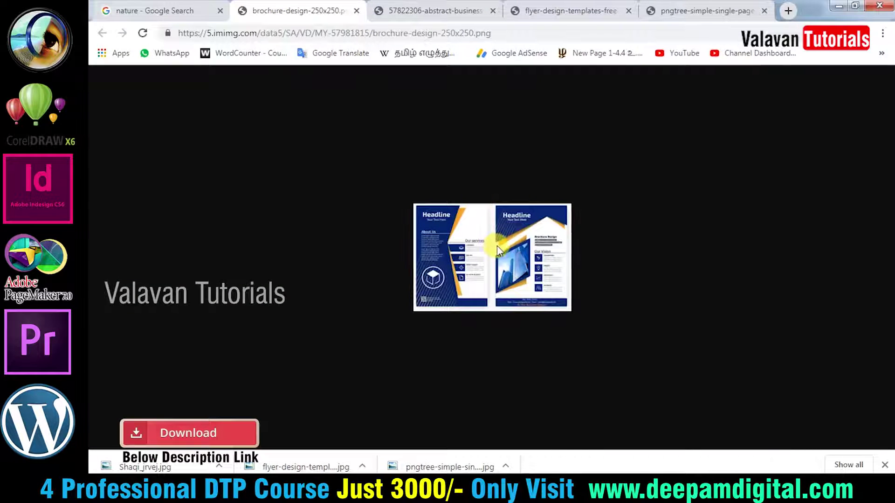
key(alt+Tab)
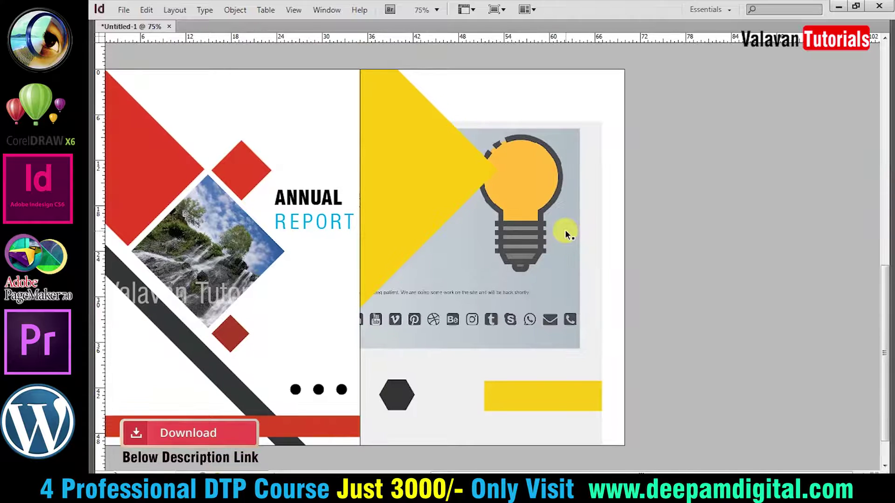
key(ctrl+minus)
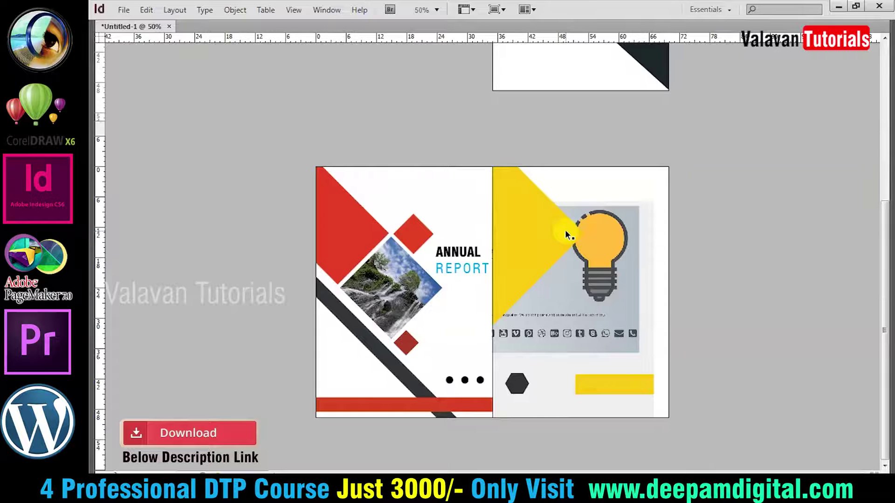
Step: Scroll up to the dark slate page with the orange stripe and make it active
scroll(565, 230, up, 3)
scroll(559, 228, up, 2)
scroll(557, 234, up, 2)
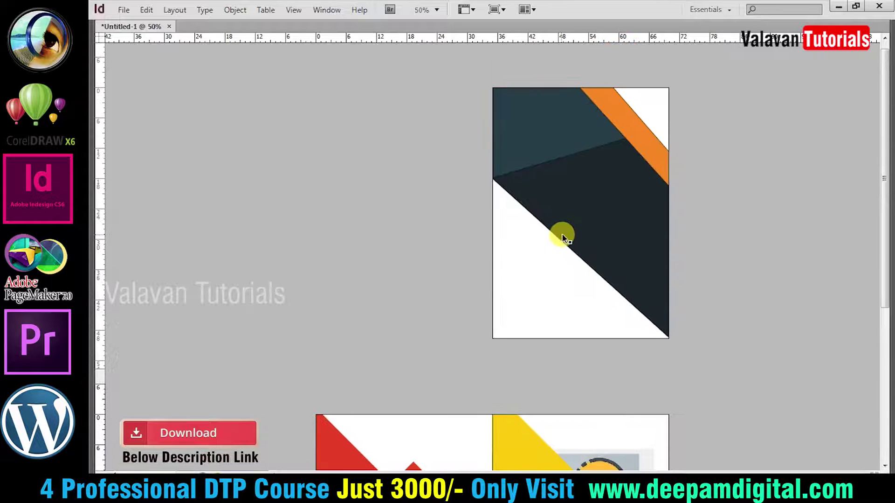
click(564, 234)
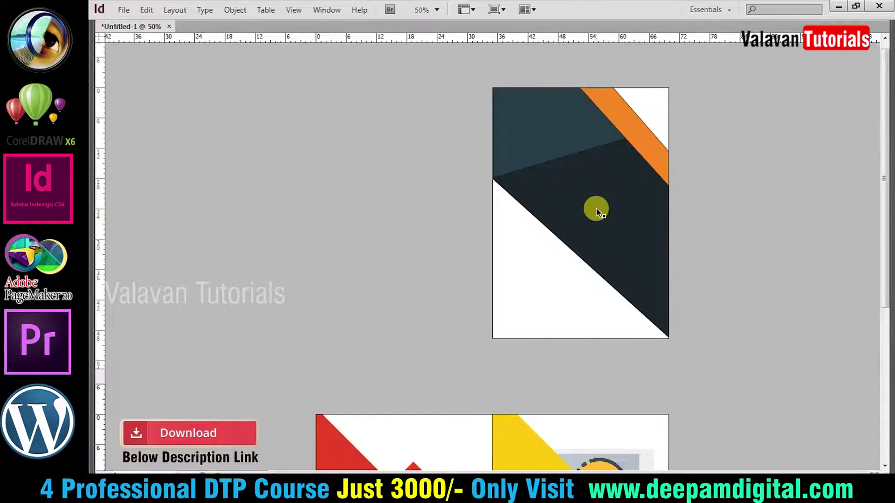